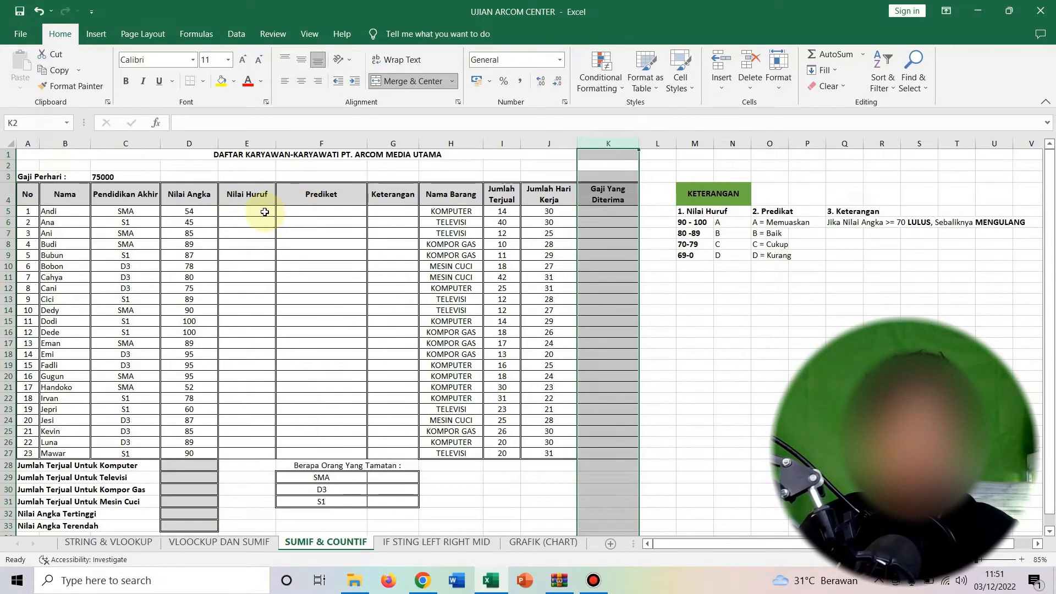
# Step: Review the Nilai Angka column and the score ranges for letter grades A to D in the KETERANGAN table
pyautogui.click(264, 212)
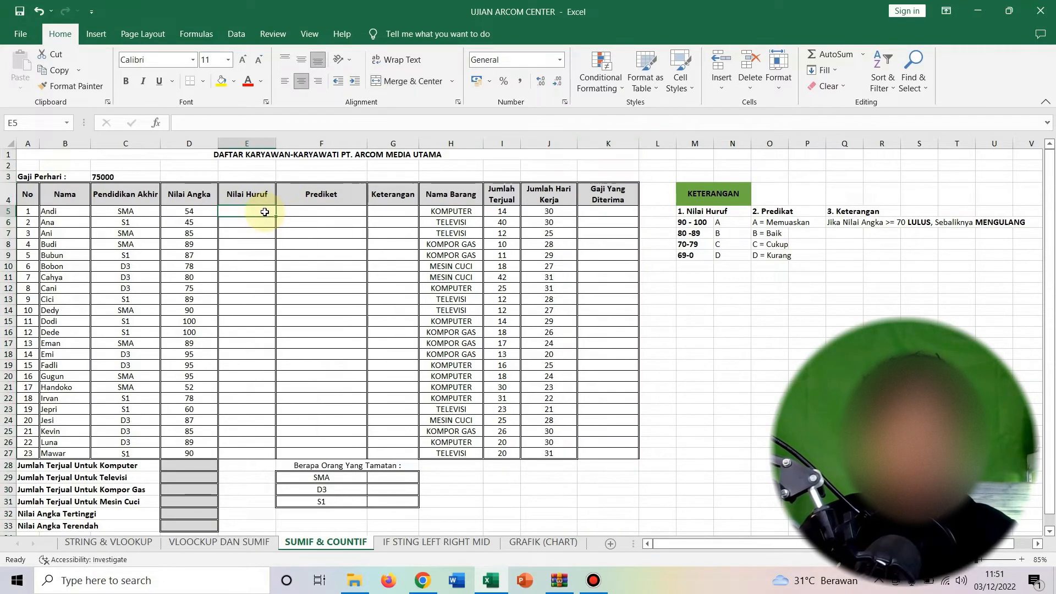
pyautogui.click(189, 143)
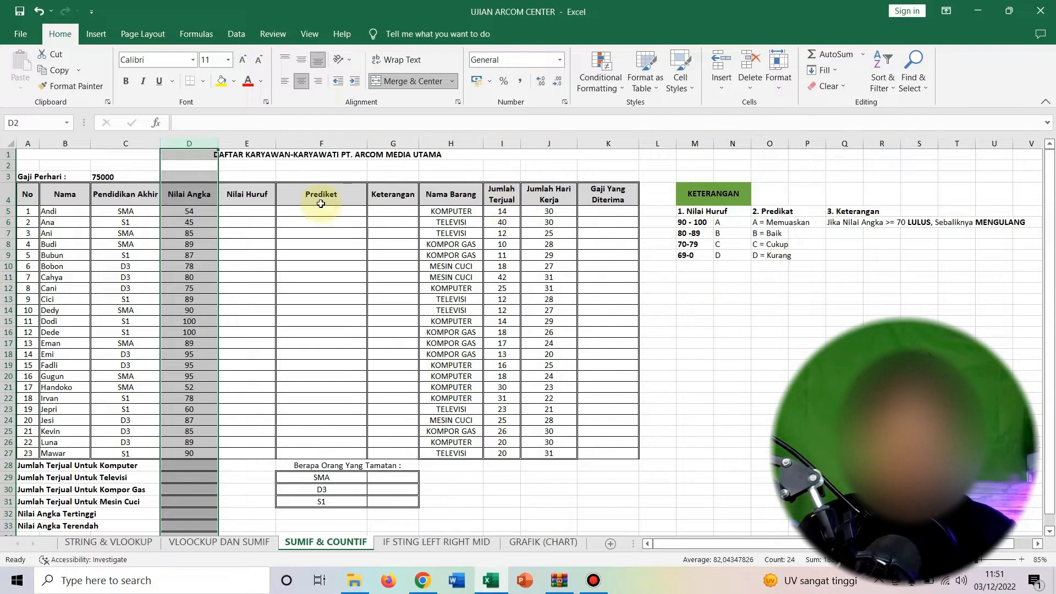
pyautogui.click(724, 224)
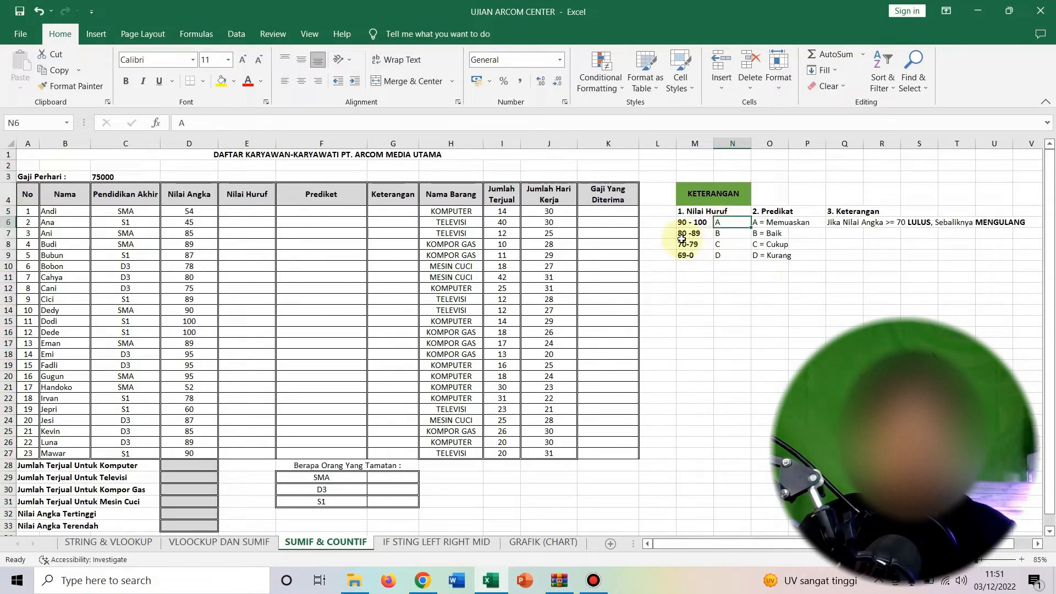
pyautogui.click(721, 233)
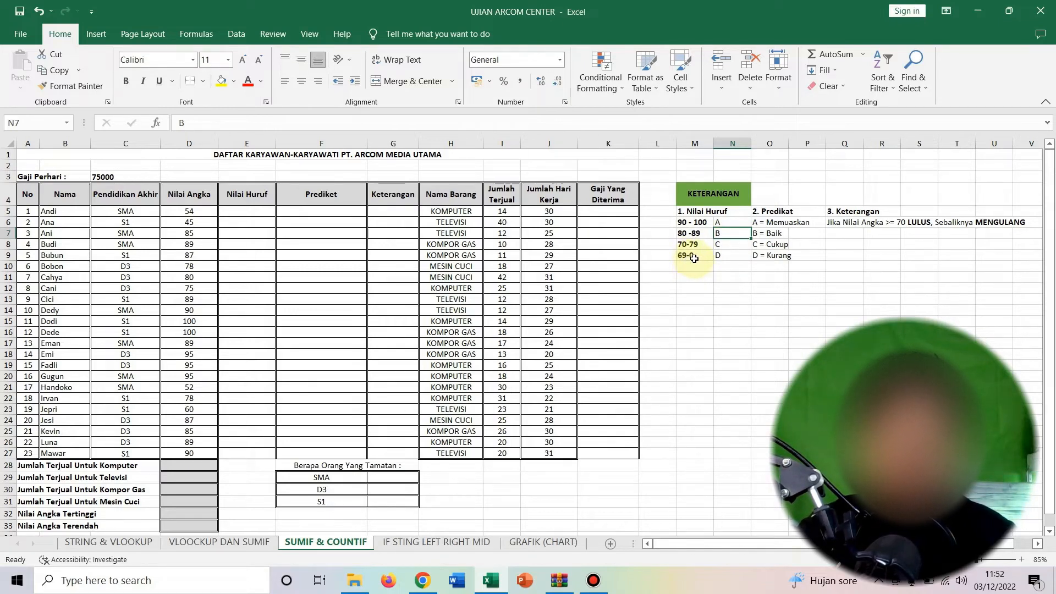
pyautogui.click(734, 257)
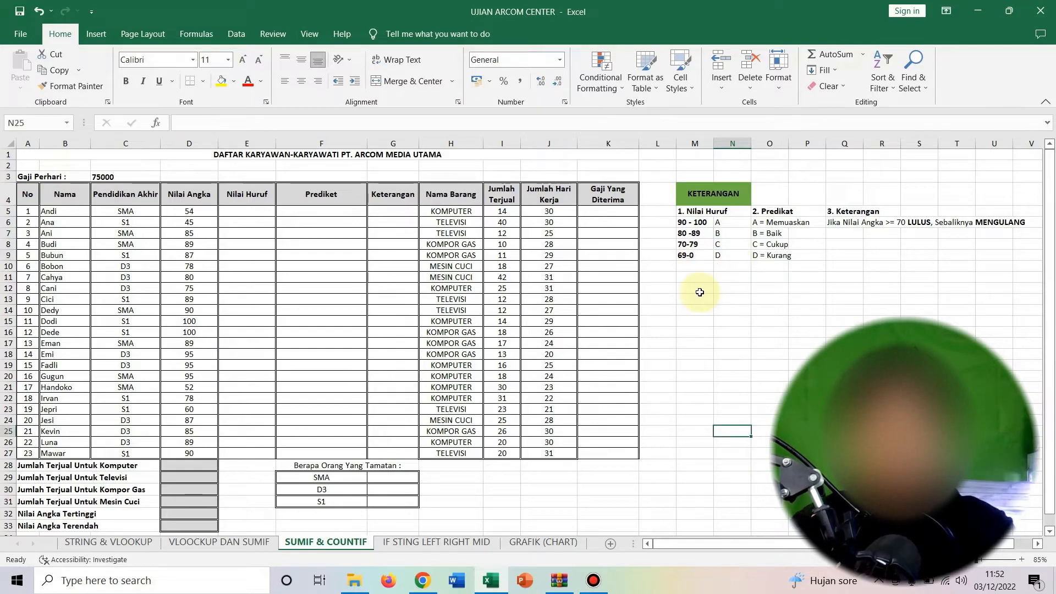
# Step: List the comparison operators >, <, >= and <= in cells M12 to M15 below the KETERANGAN table
pyautogui.click(699, 292)
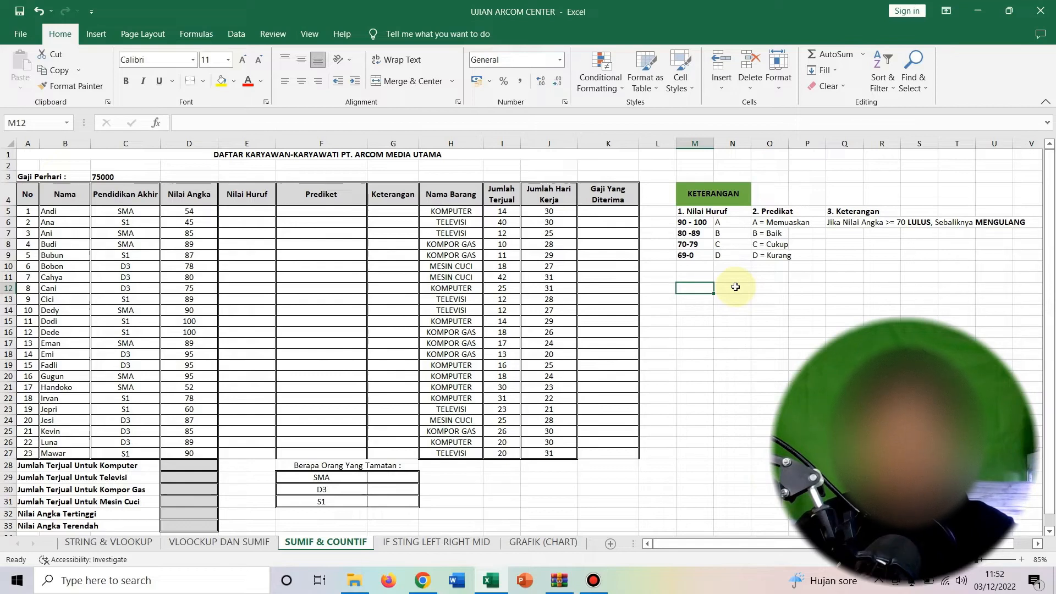
pyautogui.write('>')
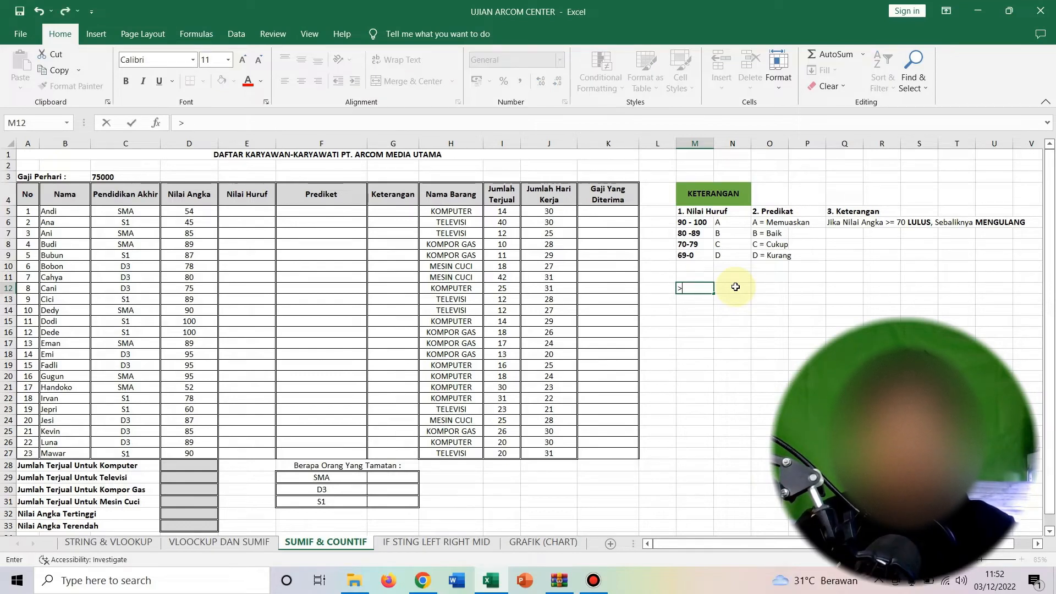
pyautogui.press('Return')
pyautogui.write('<')
pyautogui.press('Return')
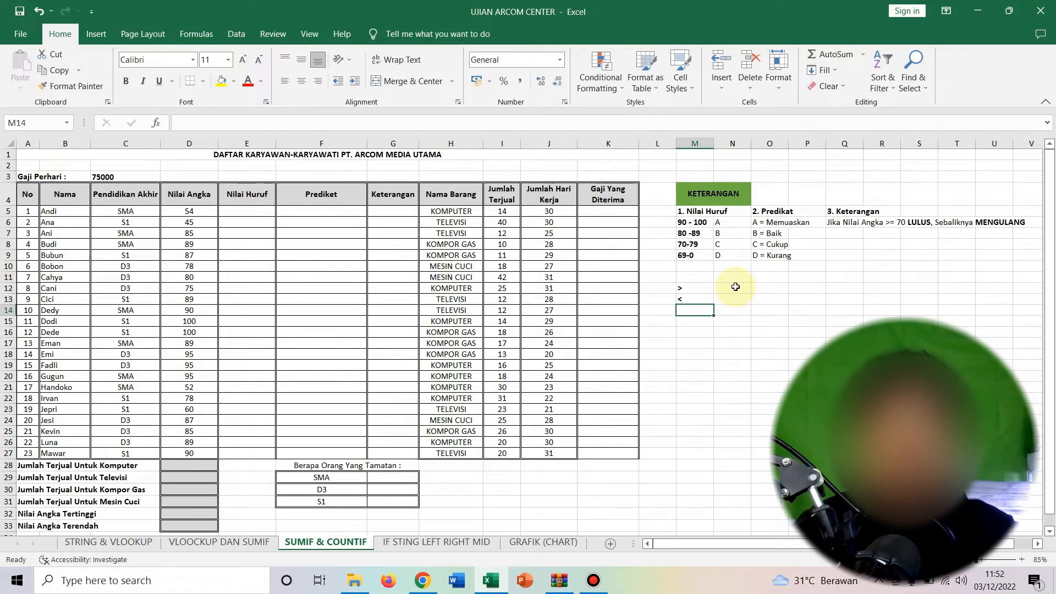
pyautogui.write('>=')
pyautogui.press('Return')
pyautogui.write('<')
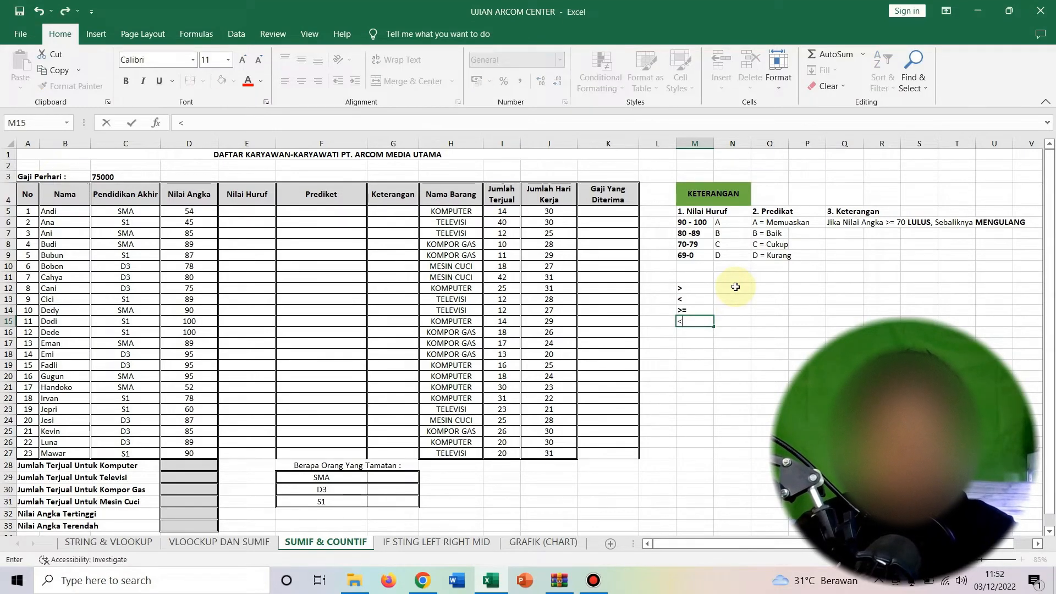
pyautogui.write('=')
pyautogui.press('Return')
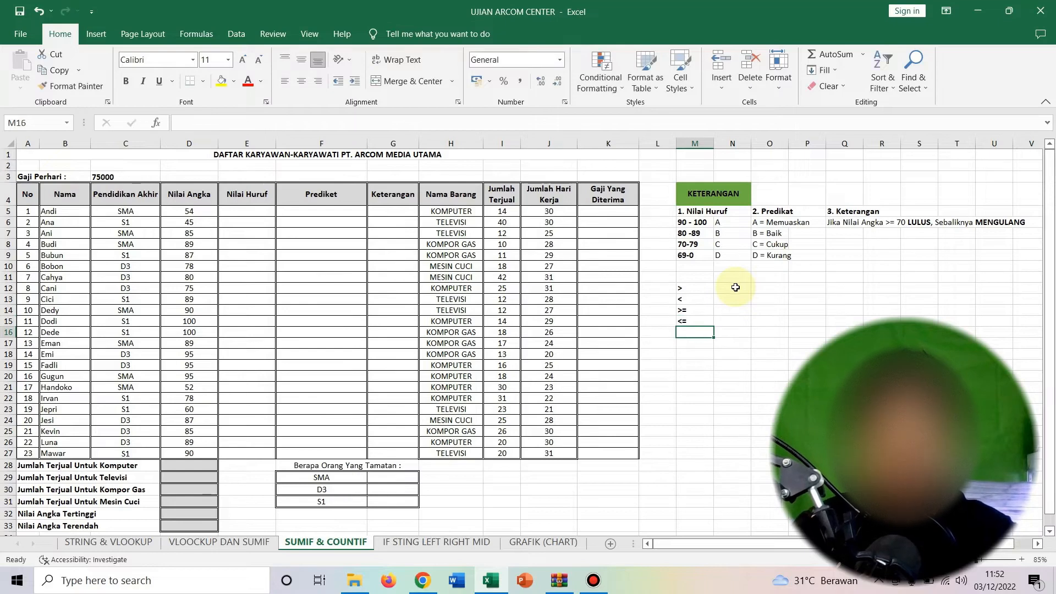
pyautogui.click(692, 288)
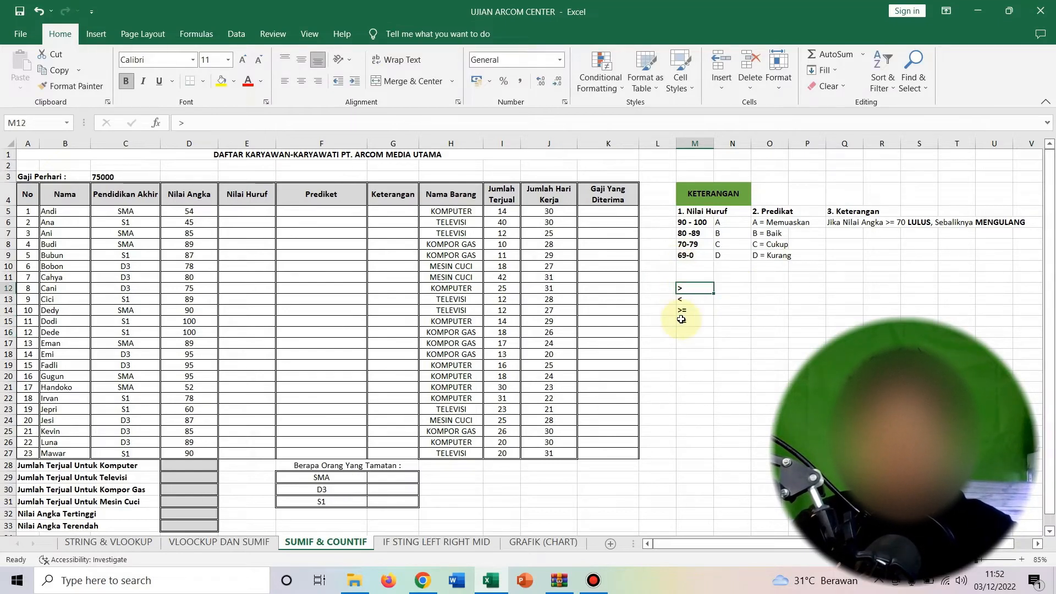
# Step: Search Windows for Paint and open it with a blank canvas
pyautogui.click(144, 581)
pyautogui.write('cli')
pyautogui.press('BackSpace')
pyautogui.press('BackSpace')
pyautogui.press('BackSpace')
pyautogui.write('pait')
pyautogui.press('Return')
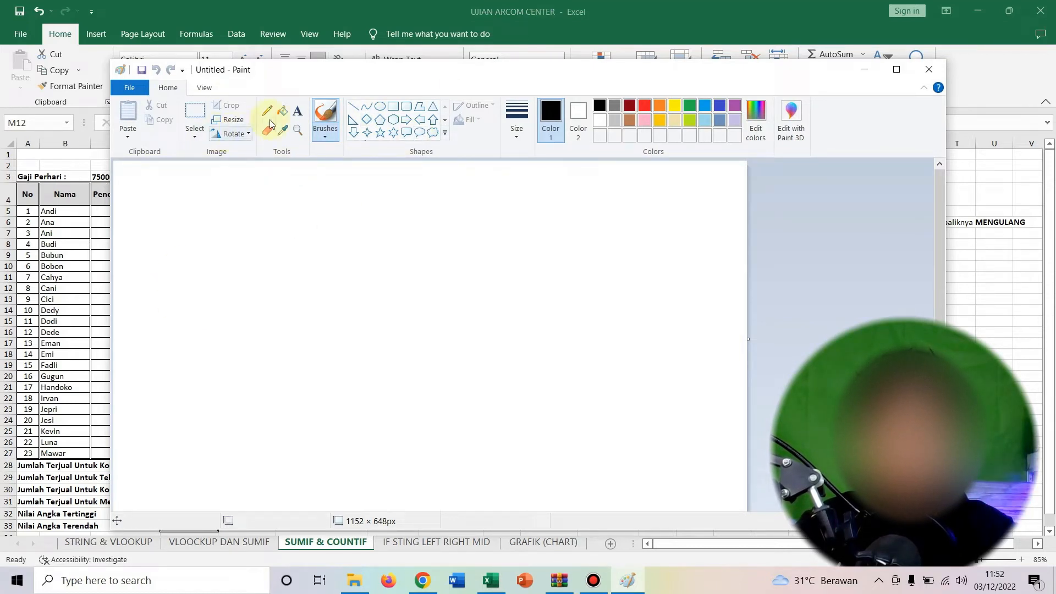
# Step: Draw > and < freehand, add a vertical stroke to each so they resemble b and K, and minimize Paint
pyautogui.moveTo(246, 217)
pyautogui.mouseDown()
pyautogui.moveTo(307, 247)
pyautogui.moveTo(246, 303)
pyautogui.mouseUp()
pyautogui.moveTo(438, 207)
pyautogui.mouseDown()
pyautogui.moveTo(377, 242)
pyautogui.moveTo(457, 285)
pyautogui.mouseUp()
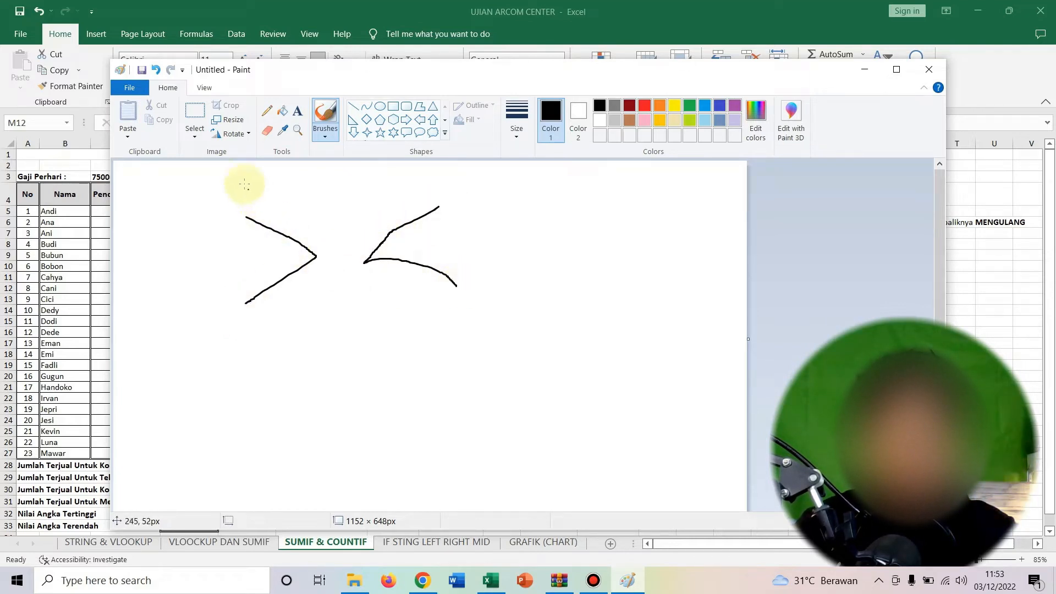
pyautogui.moveTo(239, 171); pyautogui.dragTo(252, 305)
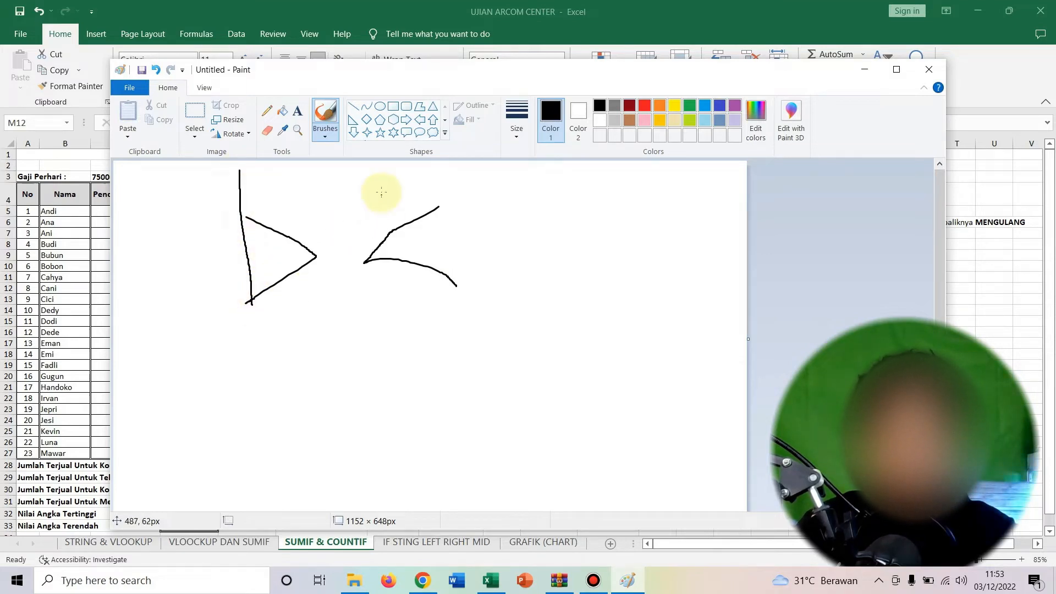
pyautogui.moveTo(371, 177); pyautogui.dragTo(372, 303)
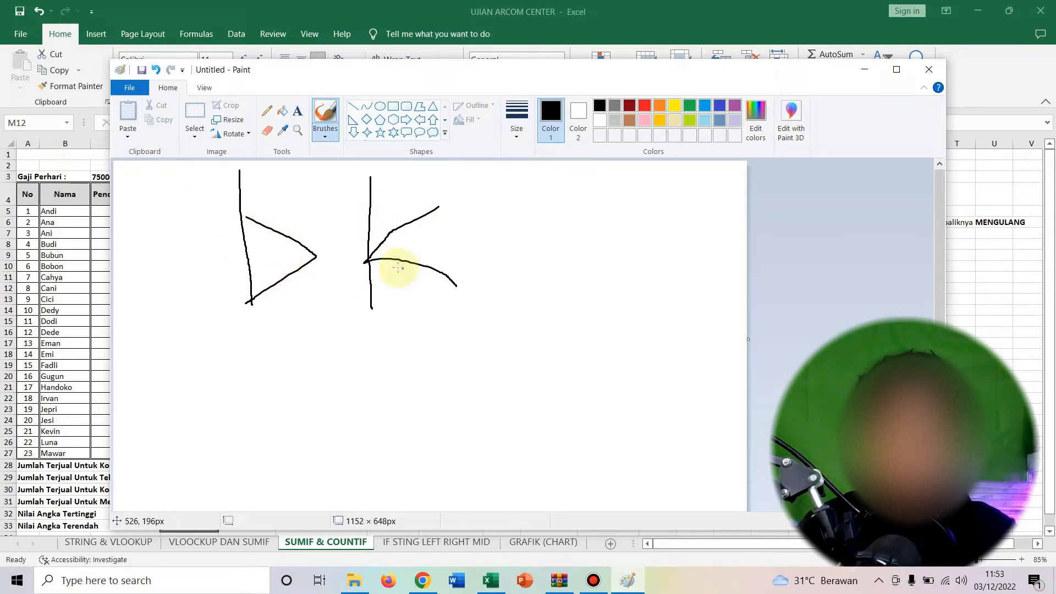
pyautogui.click(866, 71)
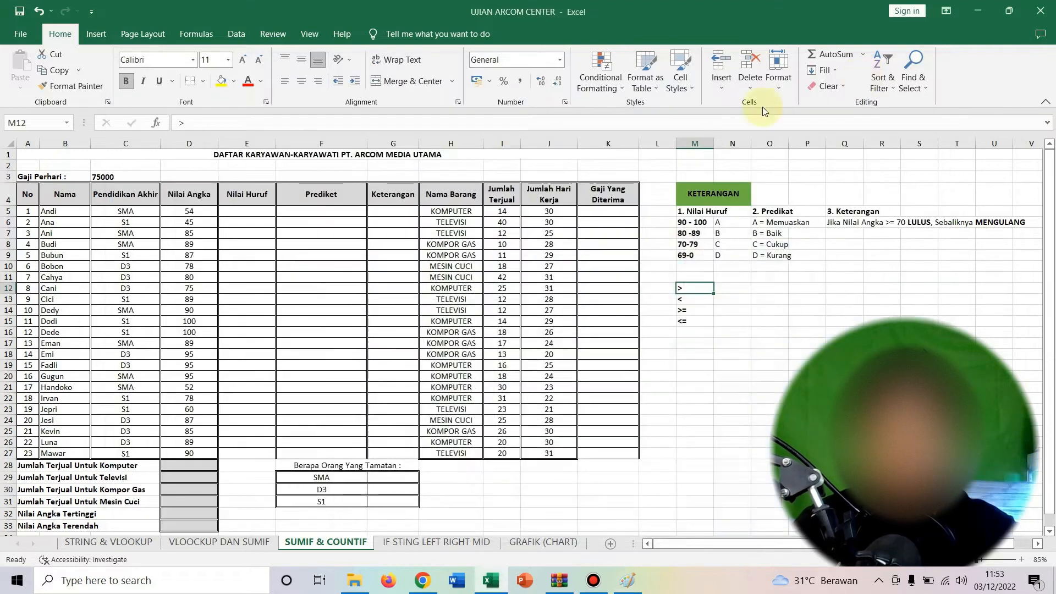
pyautogui.click(697, 300)
pyautogui.click(695, 313)
pyautogui.click(694, 324)
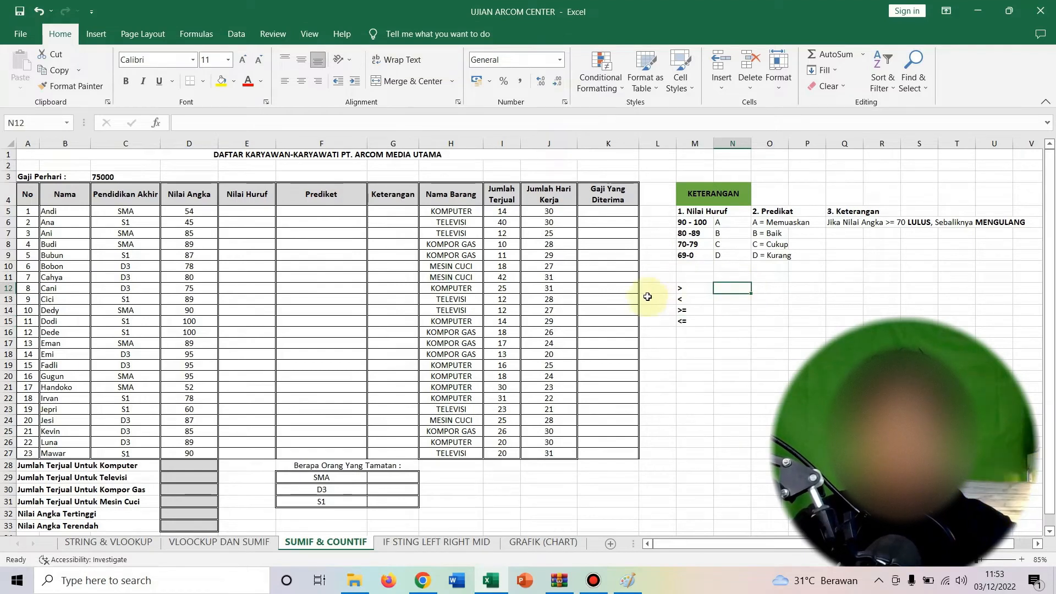
pyautogui.moveTo(696, 287); pyautogui.dragTo(715, 297)
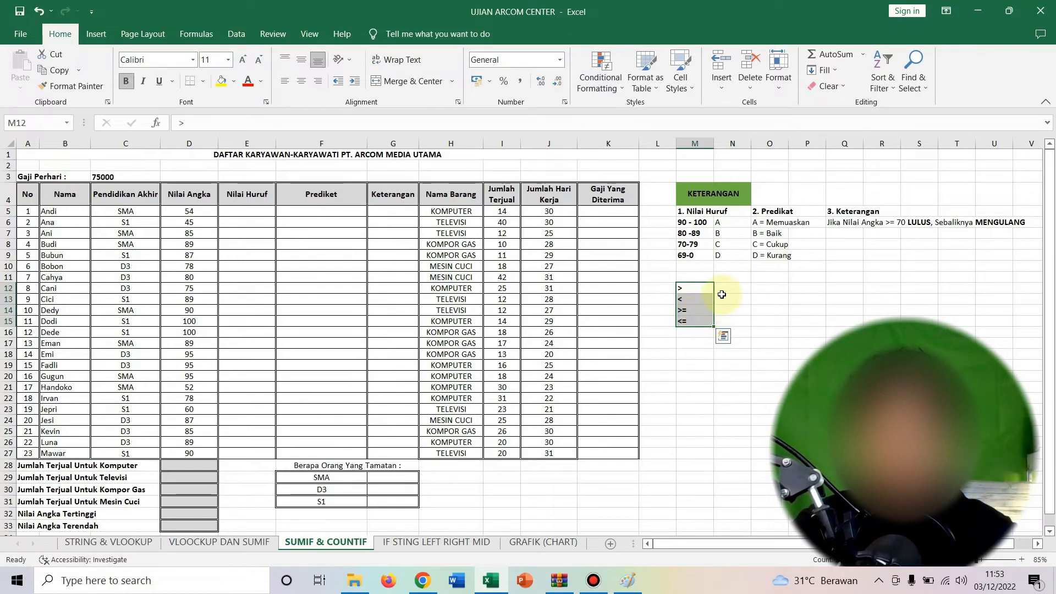
# Step: Enter 70 in N12 as the example value for the > operator
pyautogui.click(731, 288)
pyautogui.write('70')
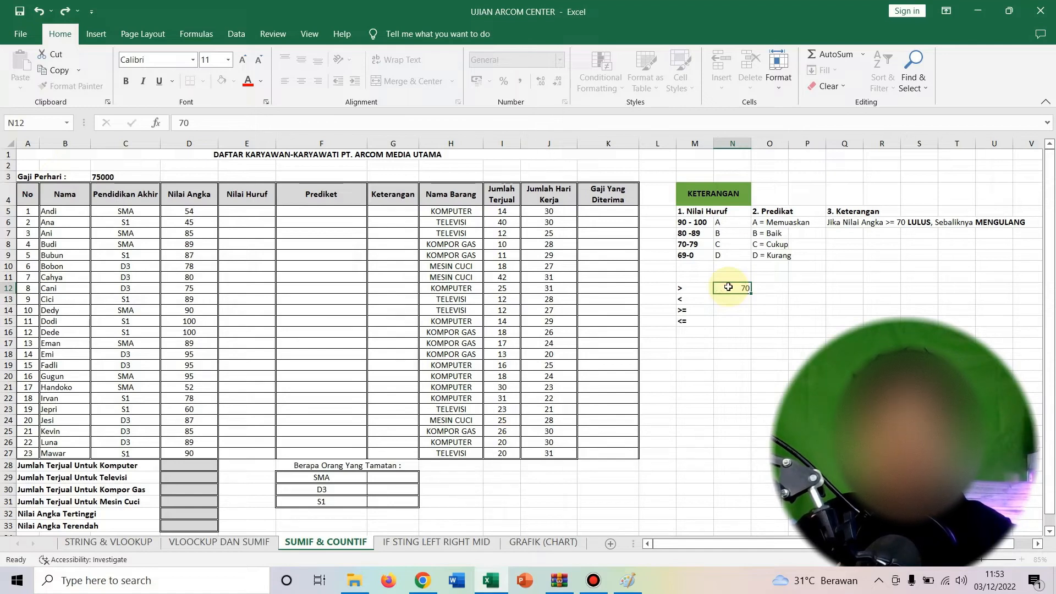
pyautogui.press('Tab')
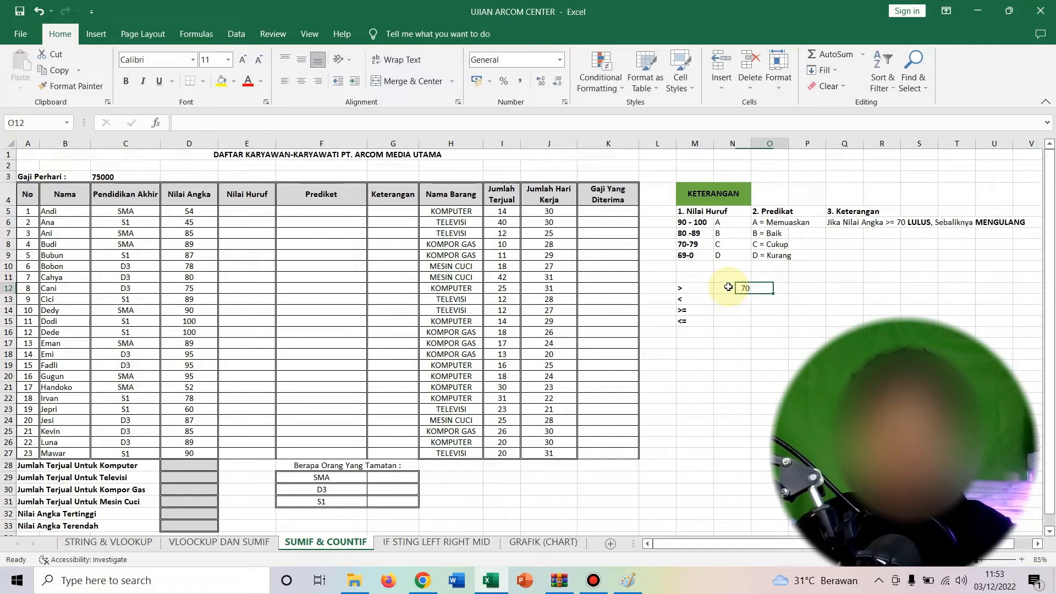
pyautogui.press('Left')
pyautogui.press('Left')
pyautogui.click(728, 287)
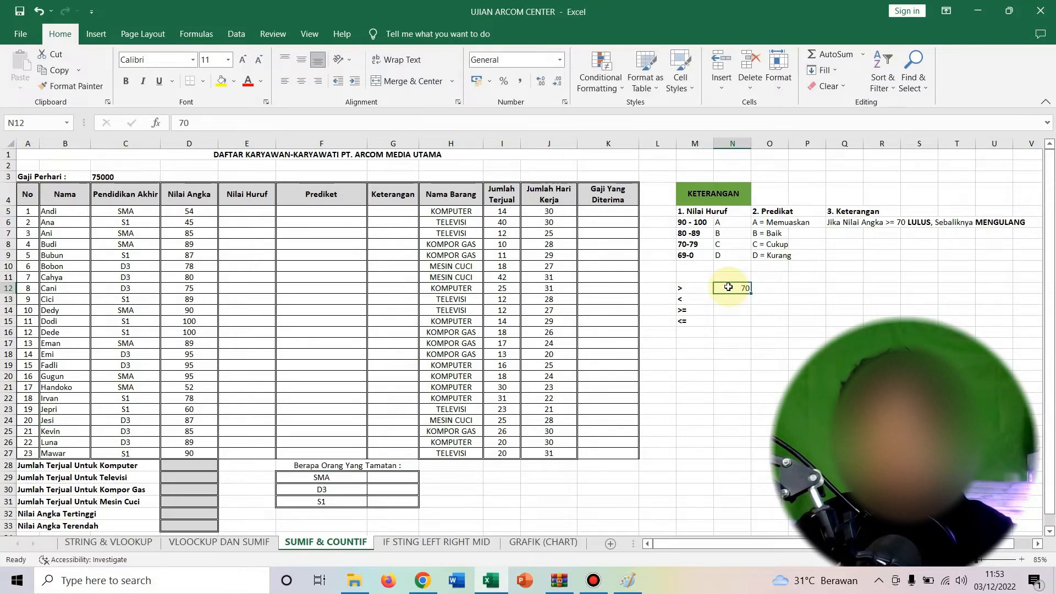
# Step: Enter "71- dan seterusnya" in O12 as the values that satisfy greater than 70
pyautogui.press('Right')
pyautogui.write('71')
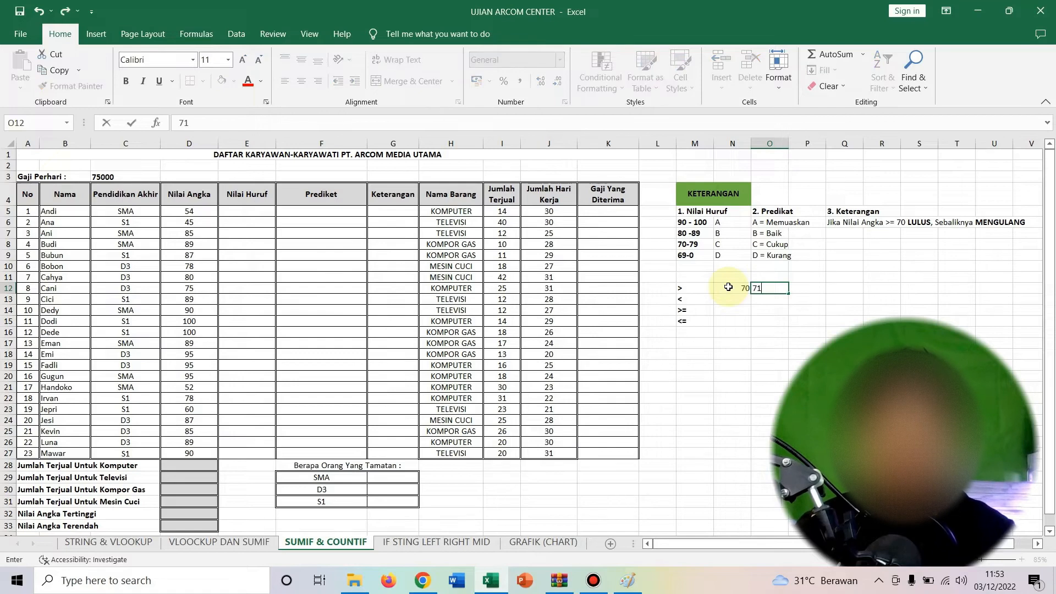
pyautogui.write('-')
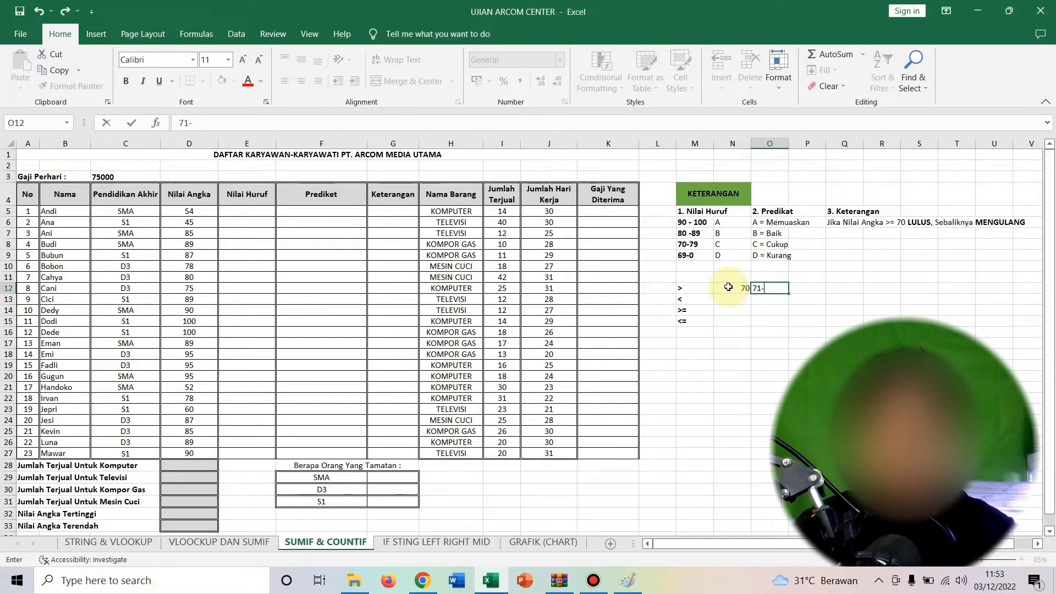
pyautogui.write(' dan seterusnya')
pyautogui.press('Return')
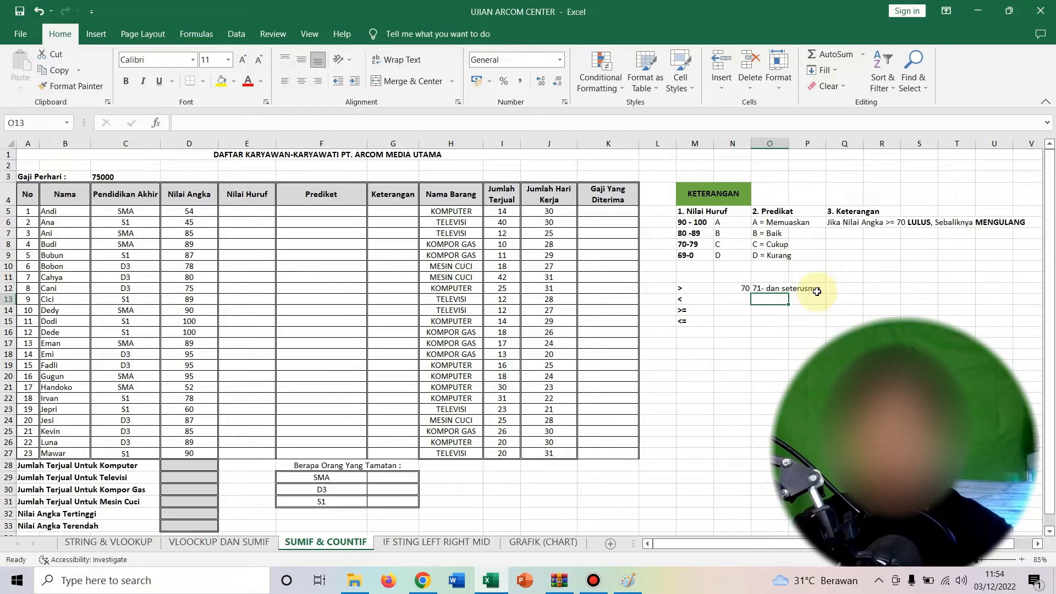
# Step: Replace the text in O12 with the range 71-100 and centre the example cells beside the operators
pyautogui.click(758, 288)
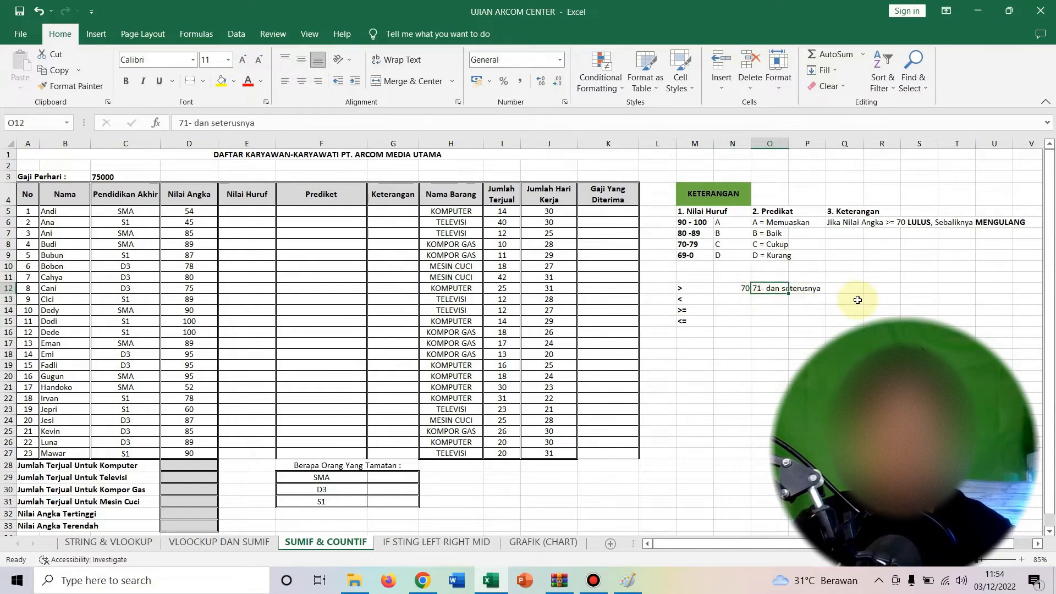
pyautogui.write('71')
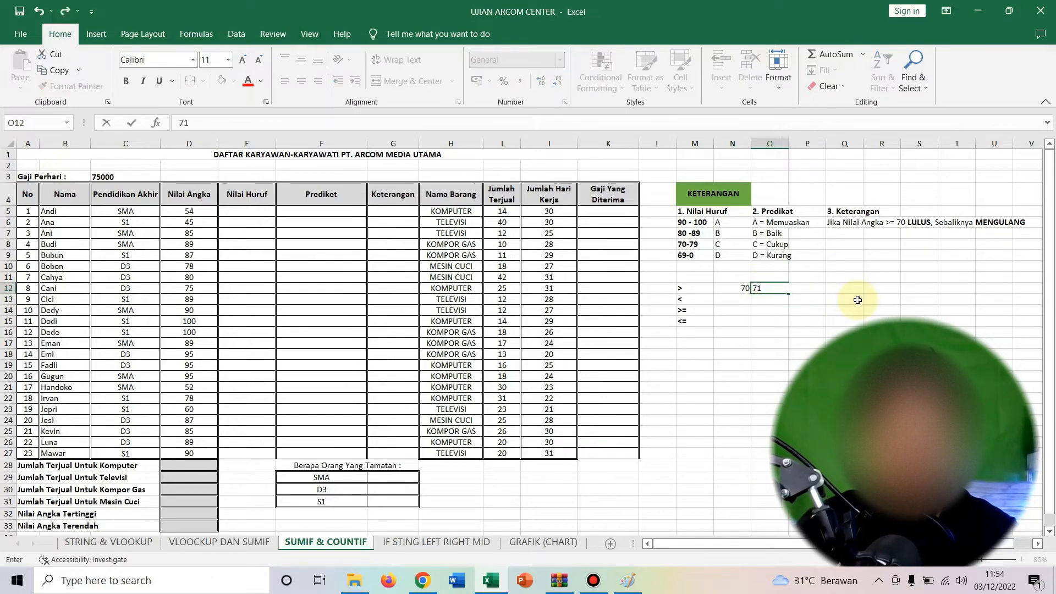
pyautogui.write('0-100')
pyautogui.press('Return')
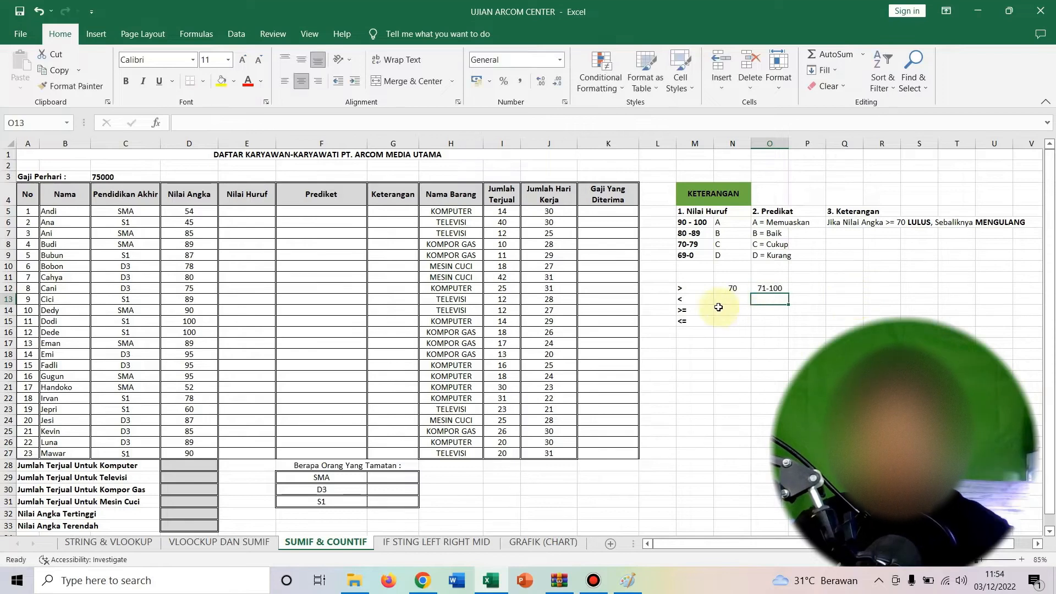
# Step: Enter 50 in N13 as the example for the < operator and its matching range 49-0 in O13
pyautogui.click(735, 303)
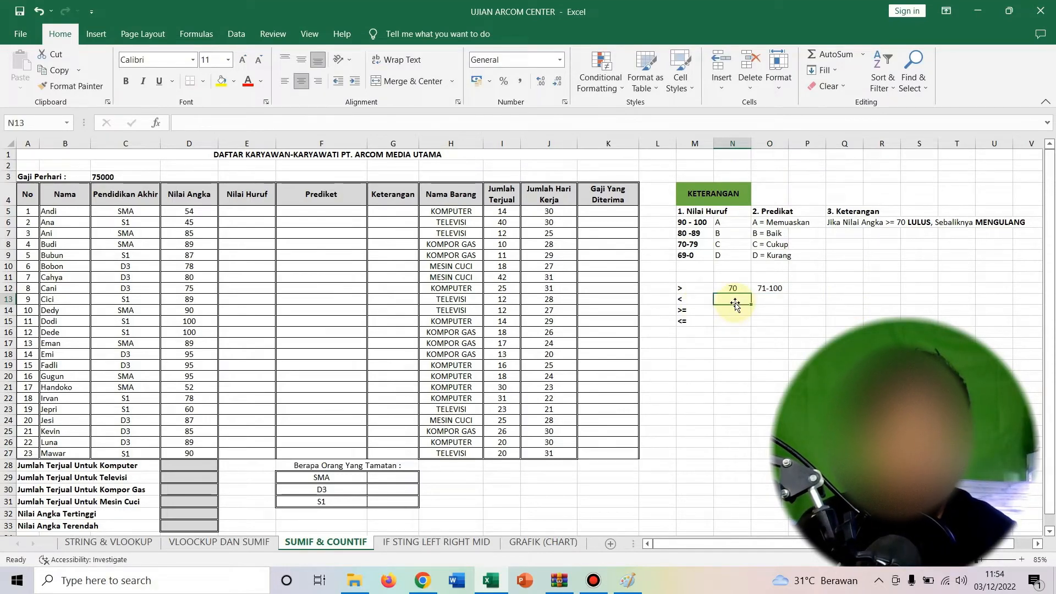
pyautogui.write('50')
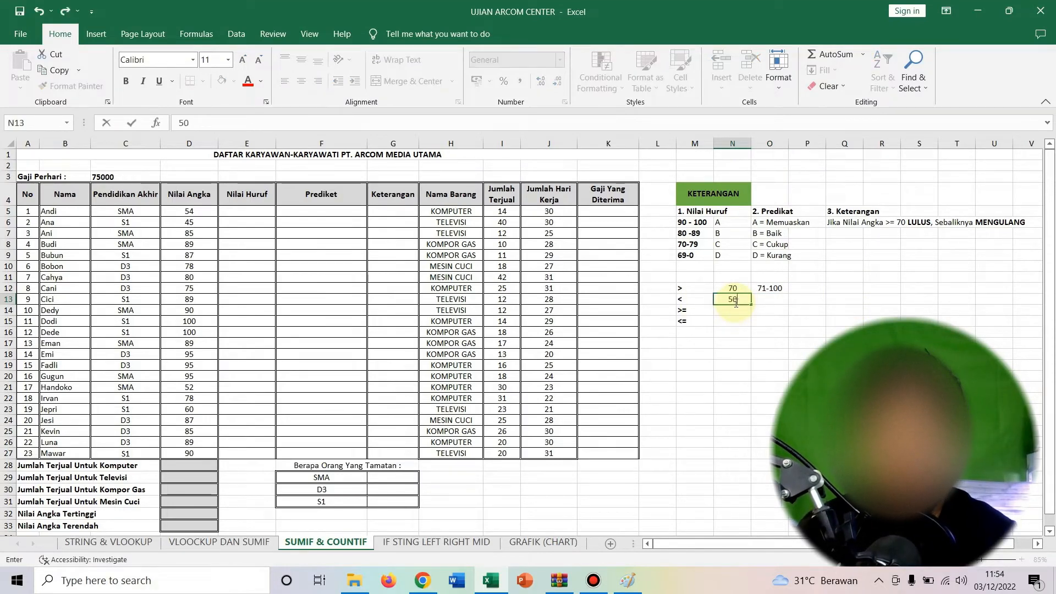
pyautogui.click(784, 322)
pyautogui.click(773, 302)
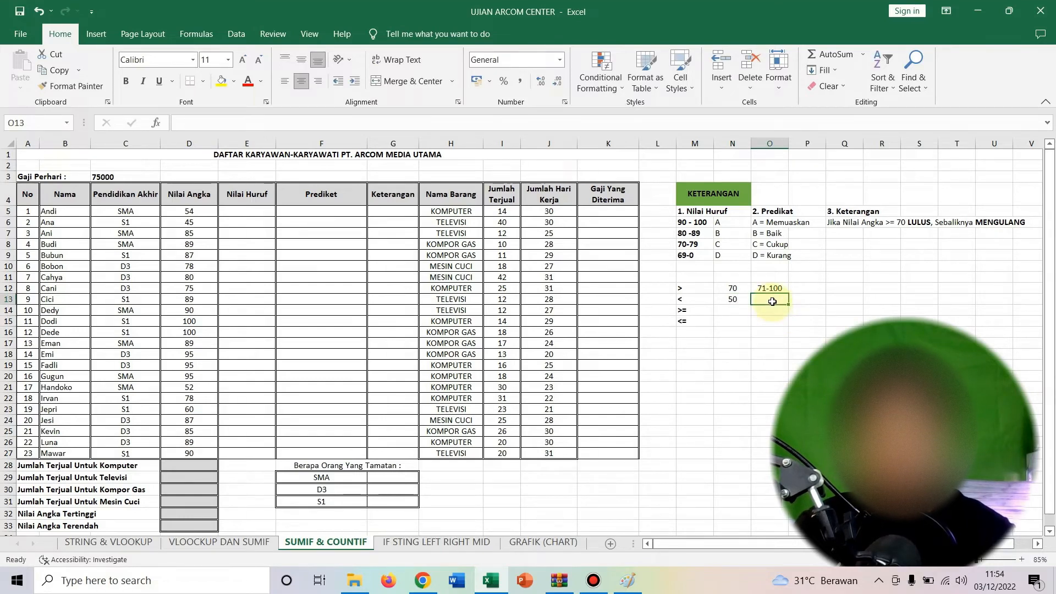
pyautogui.write('49')
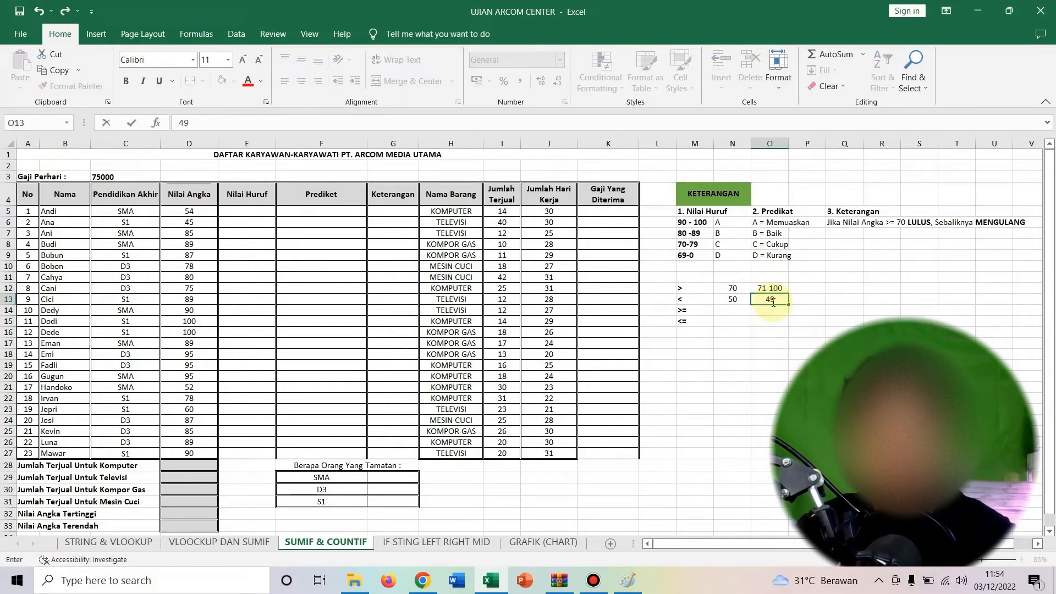
pyautogui.write('-')
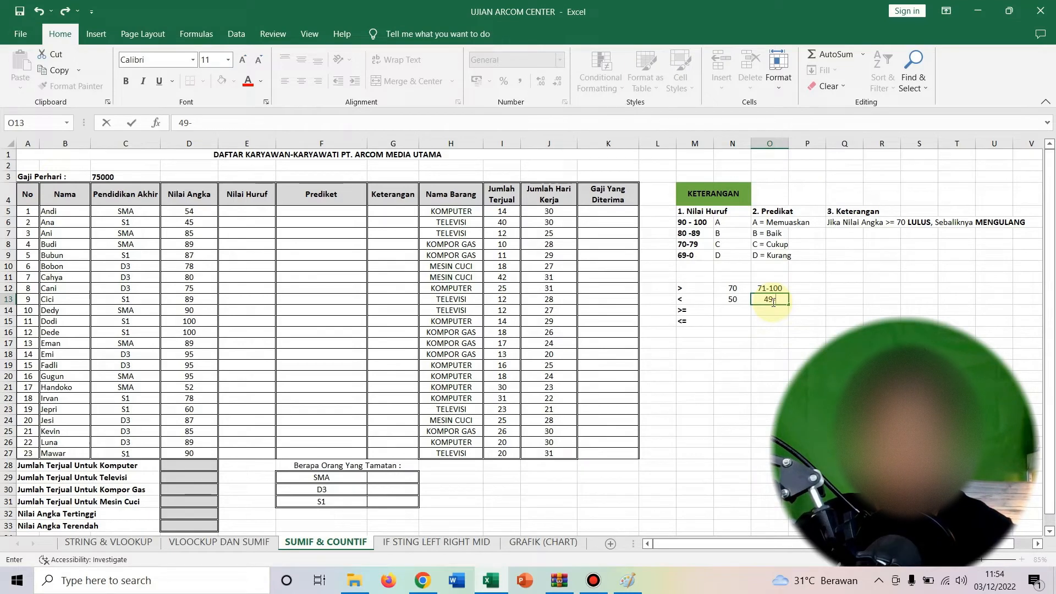
pyautogui.write('0')
pyautogui.press('Return')
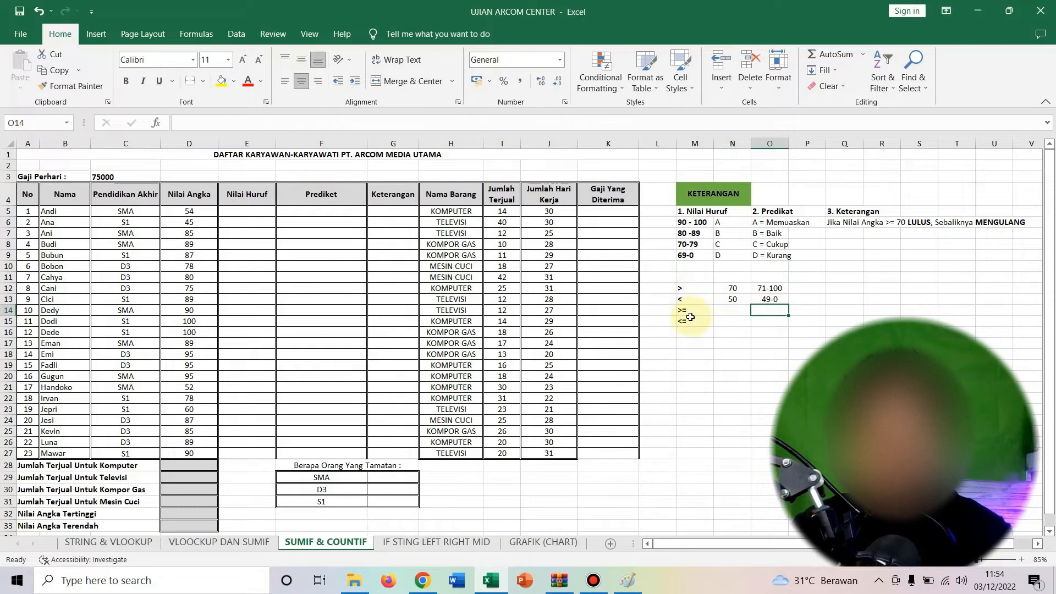
# Step: Enter 70 in N14 as the example for the >= operator and its matching range 70-100 in O14
pyautogui.click(730, 319)
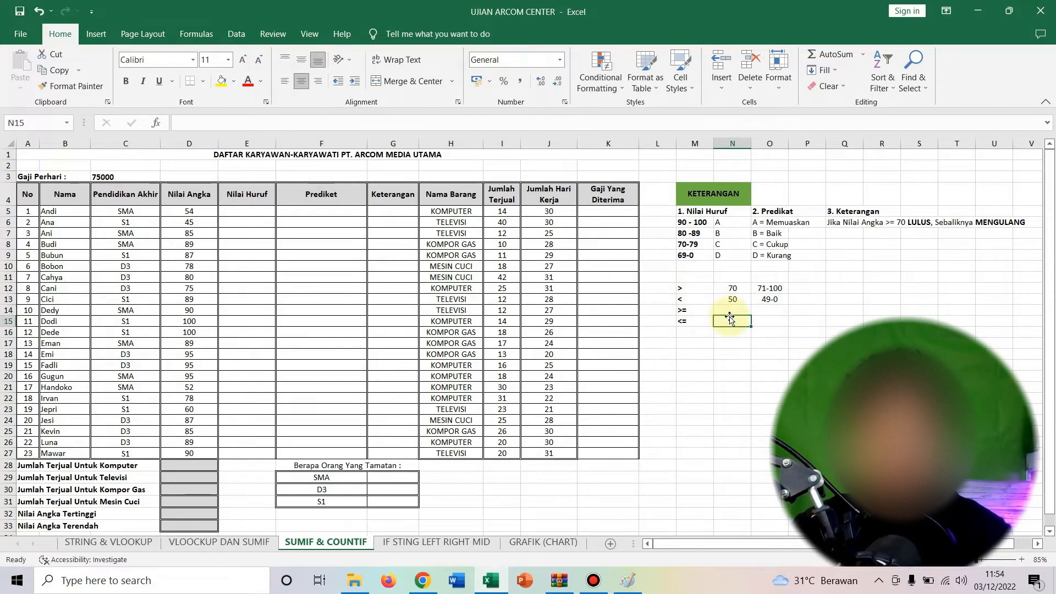
pyautogui.click(730, 312)
pyautogui.write('7')
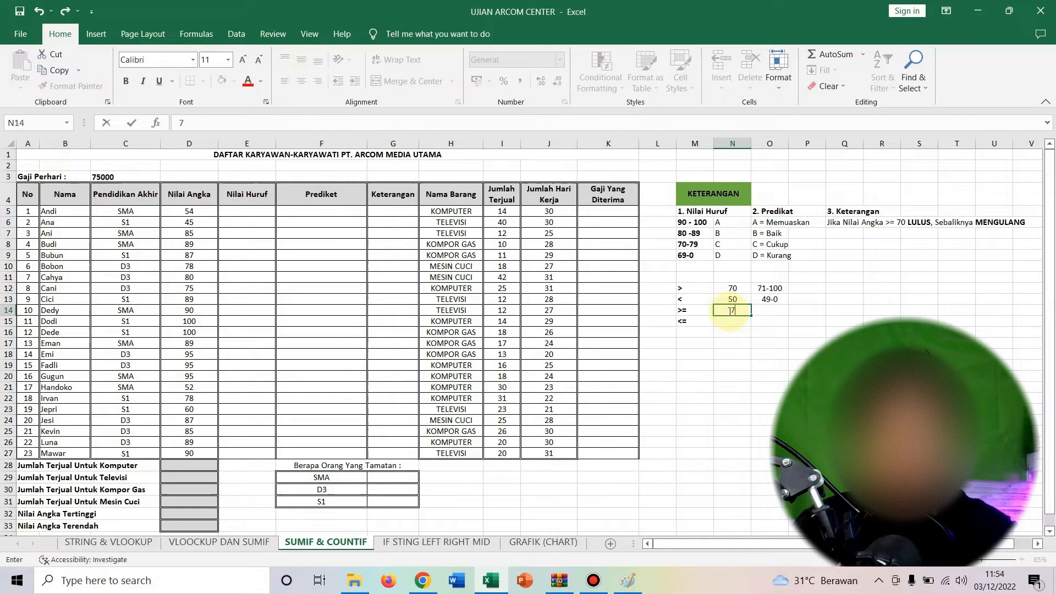
pyautogui.write('0')
pyautogui.click(774, 311)
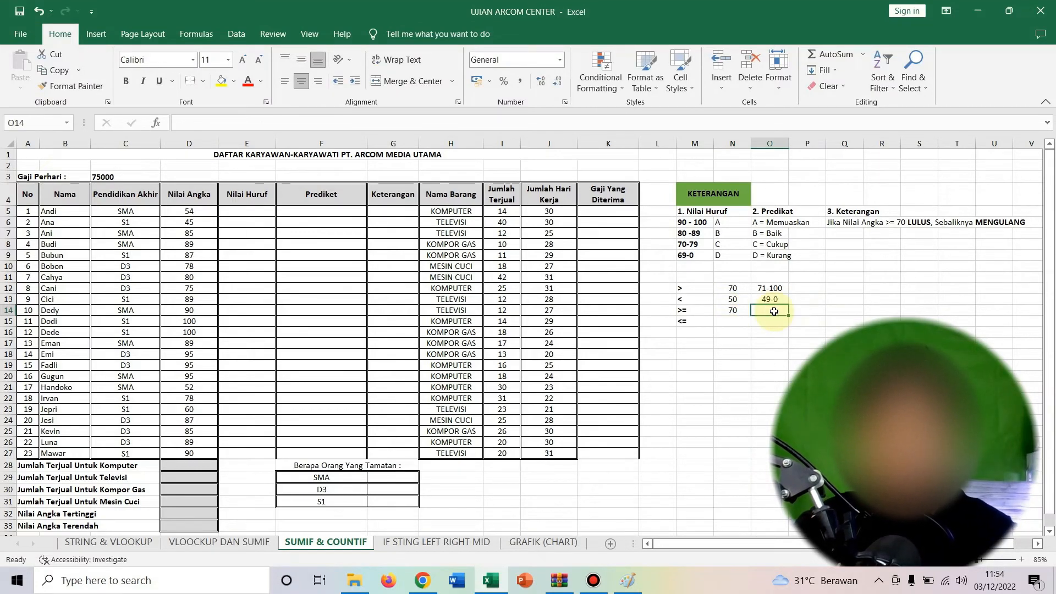
pyautogui.write('71')
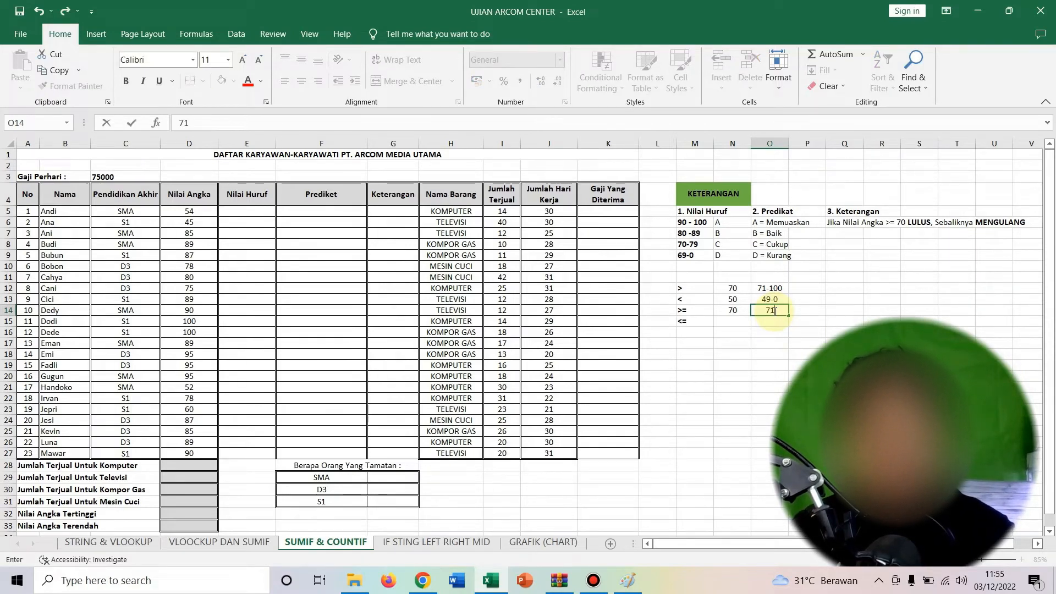
pyautogui.press('BackSpace')
pyautogui.write('0')
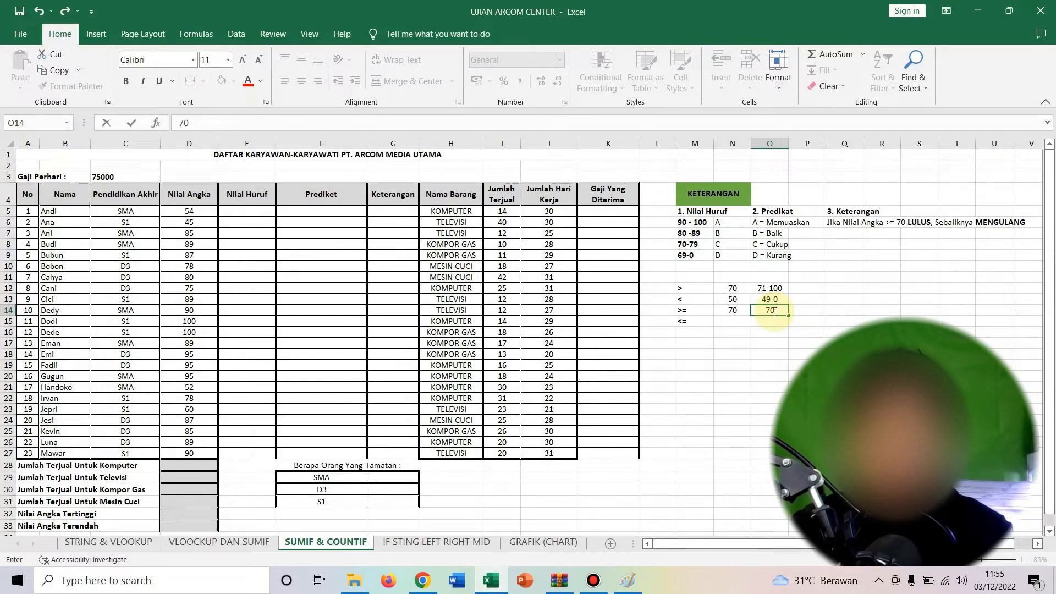
pyautogui.write('-100')
pyautogui.press('Return')
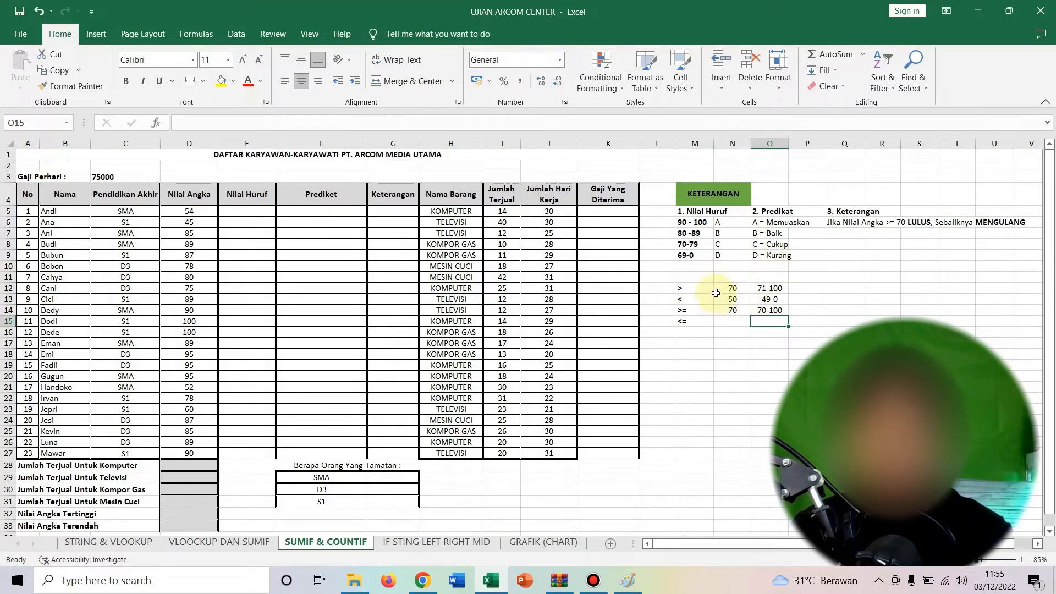
# Step: Enter 50 in N15 as the example for the <= operator and its matching range 50-0 in O15
pyautogui.click(733, 323)
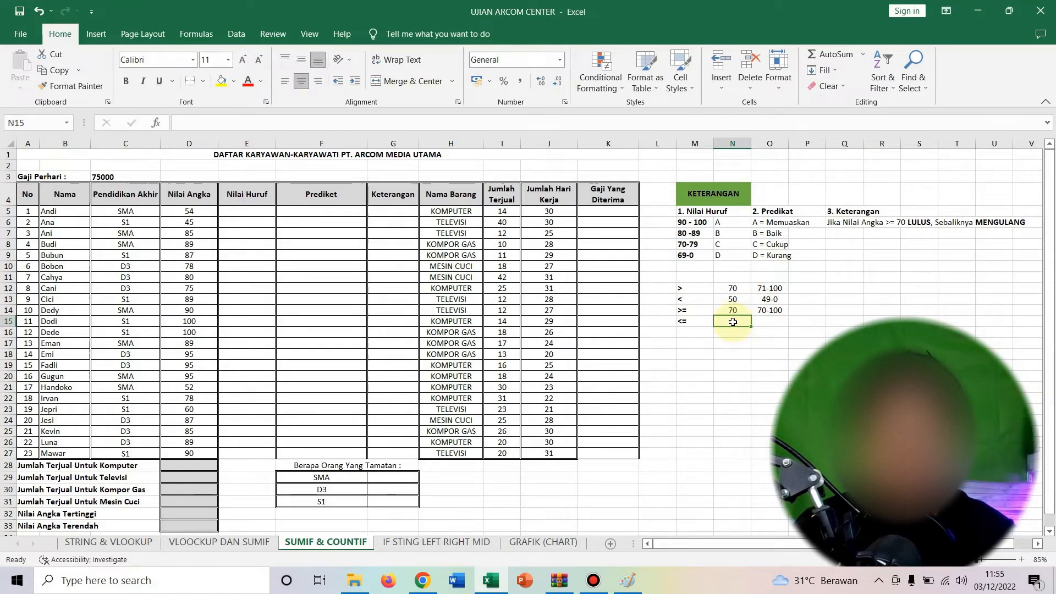
pyautogui.write('50')
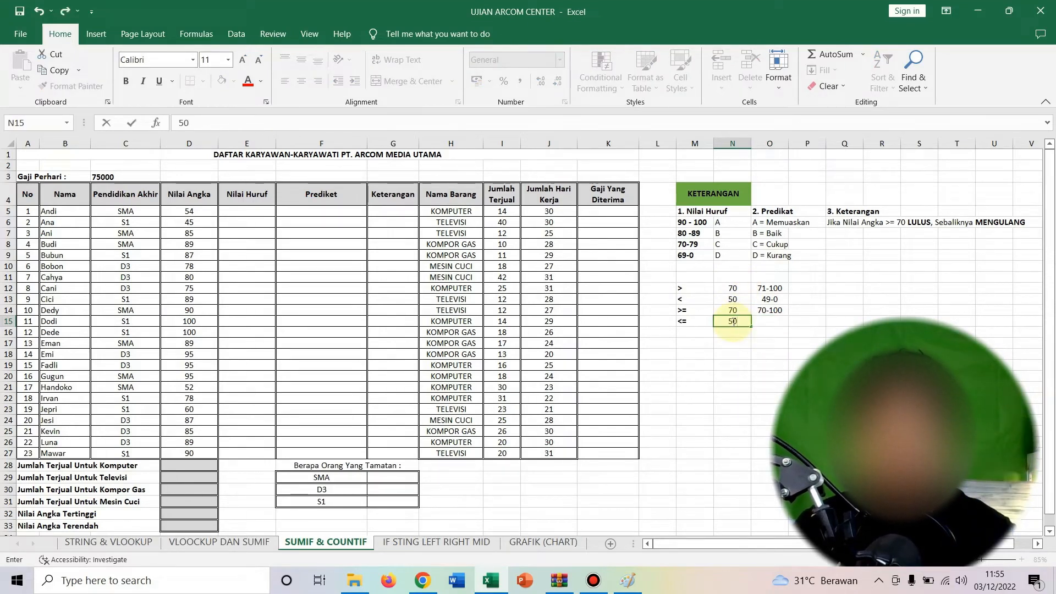
pyautogui.press('Tab')
pyautogui.write('0')
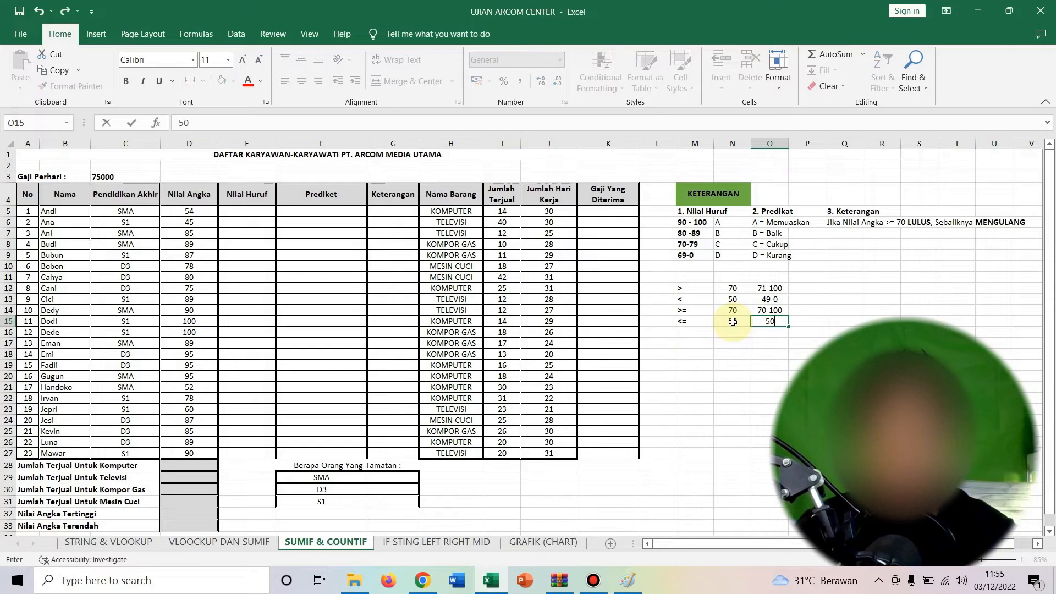
pyautogui.write('-0')
pyautogui.press('Return')
# Step: Clear the comparison operator examples from M12:O15
pyautogui.moveTo(682, 284); pyautogui.dragTo(771, 322)
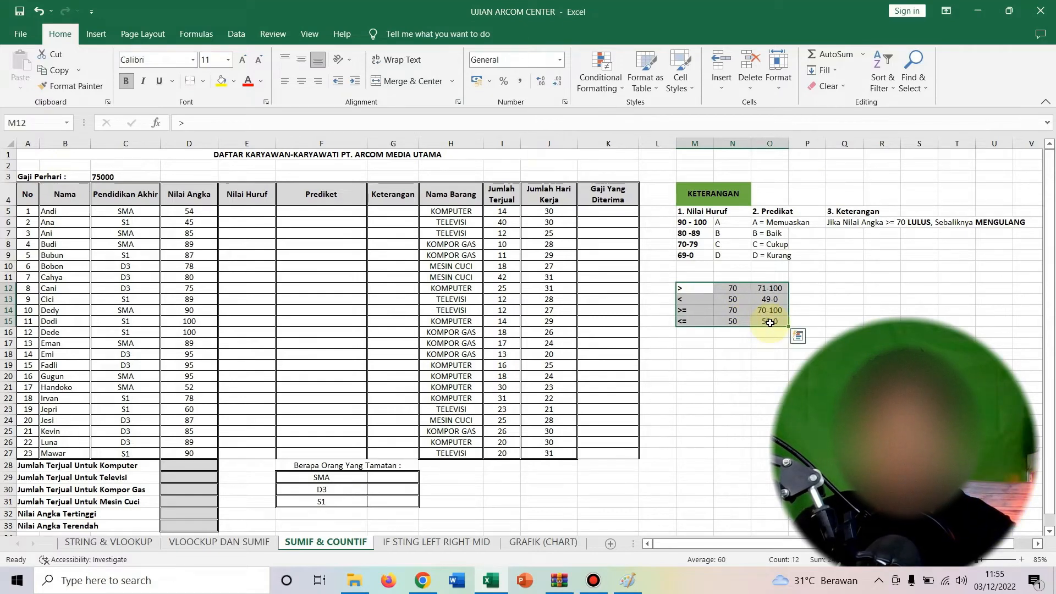
pyautogui.press('Delete')
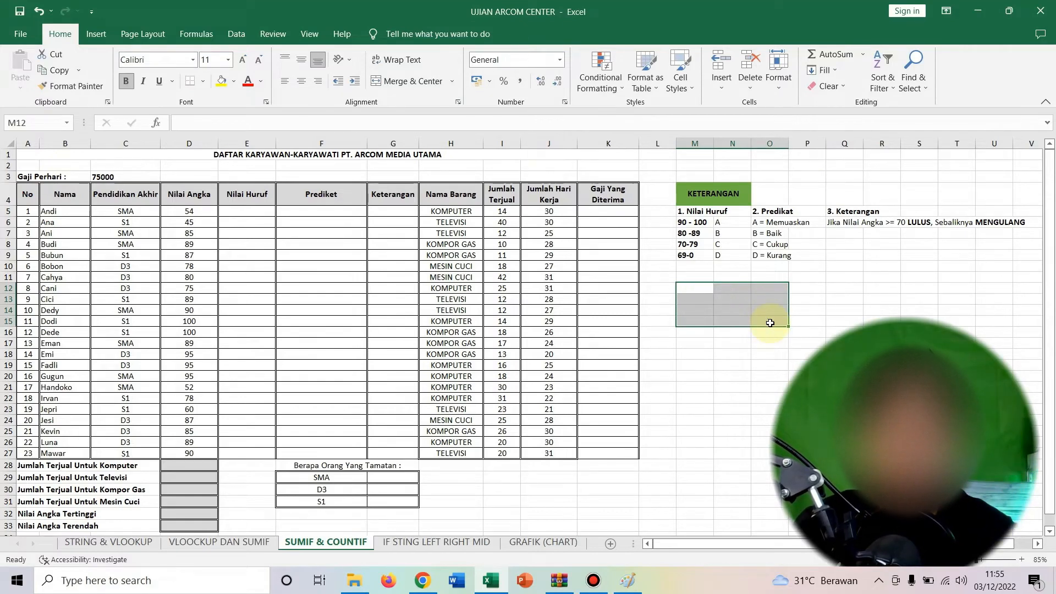
# Step: Enter the formula =IF(D5>=90;"A") in E5 to grade the first employee's numeric score
pyautogui.click(261, 212)
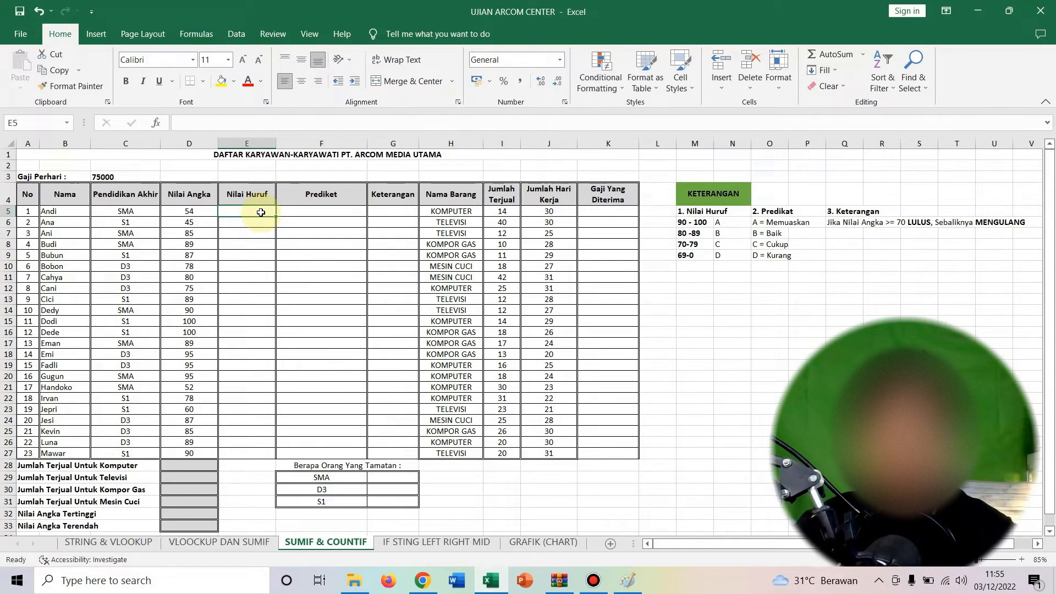
pyautogui.click(185, 140)
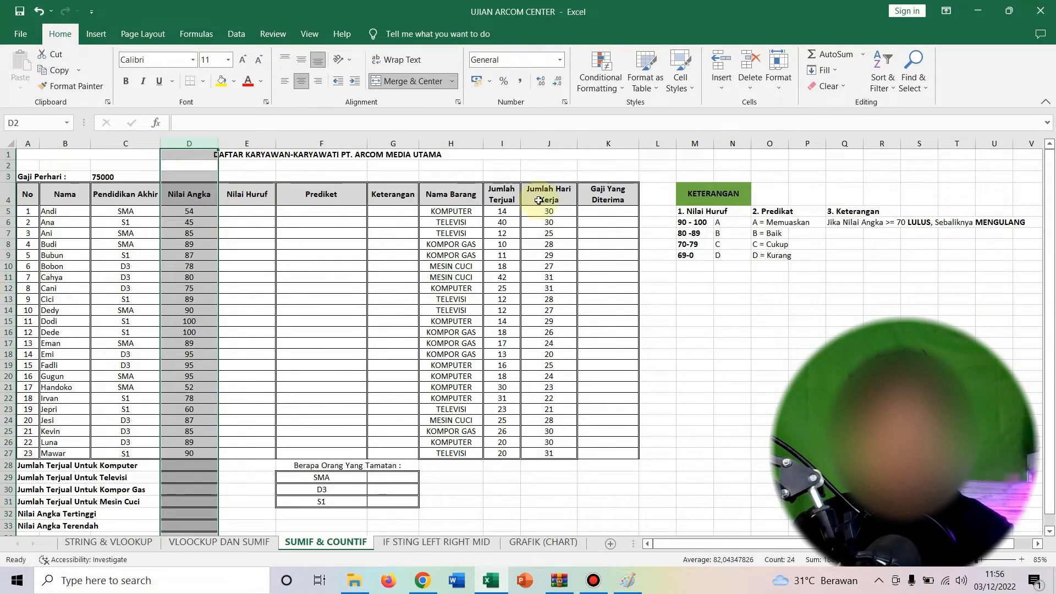
pyautogui.click(254, 211)
pyautogui.write('=')
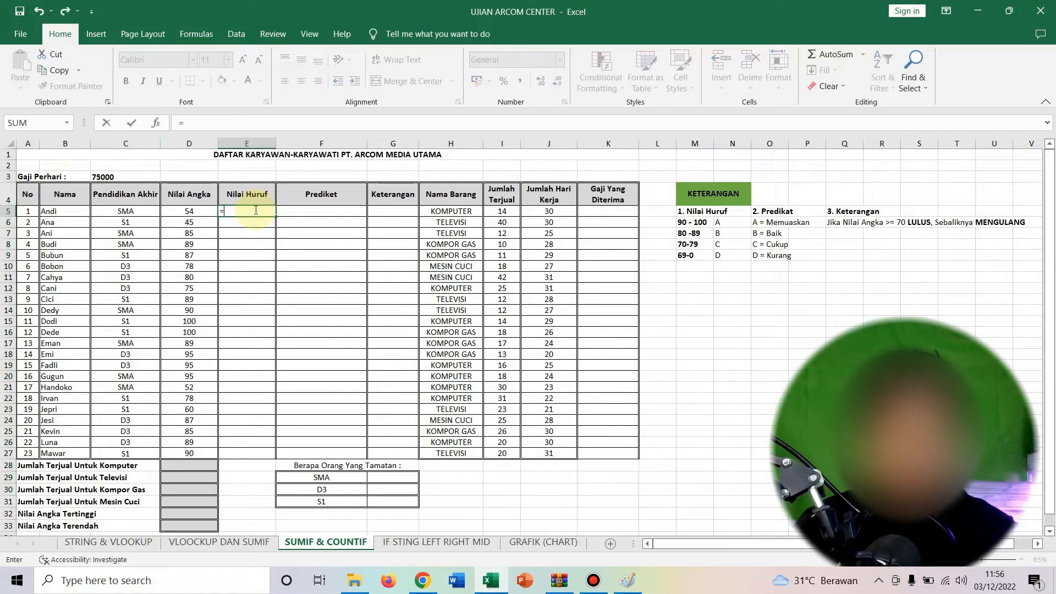
pyautogui.write('if')
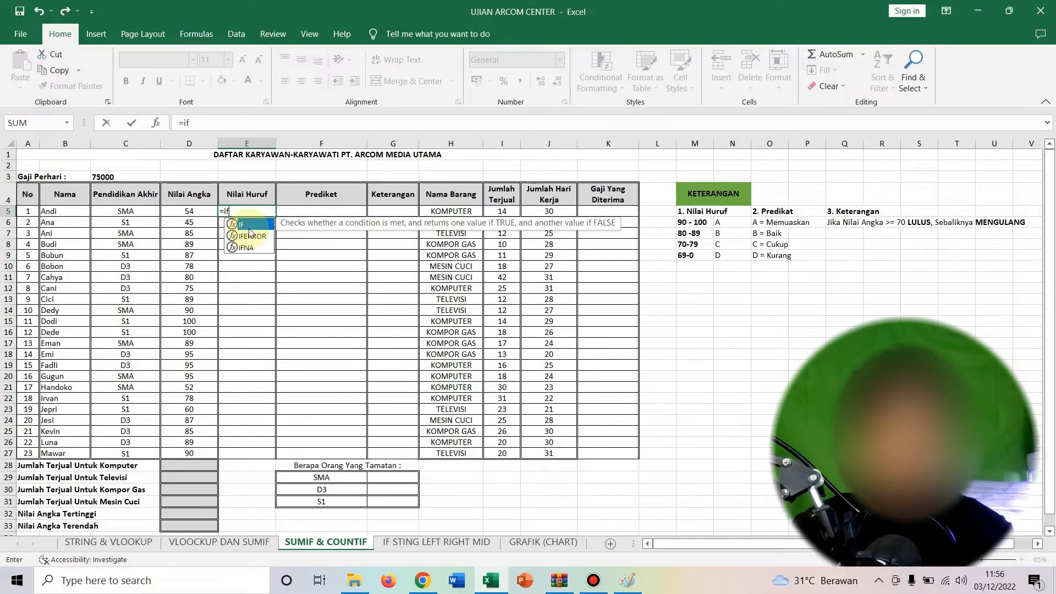
pyautogui.press('Tab')
pyautogui.click(185, 208)
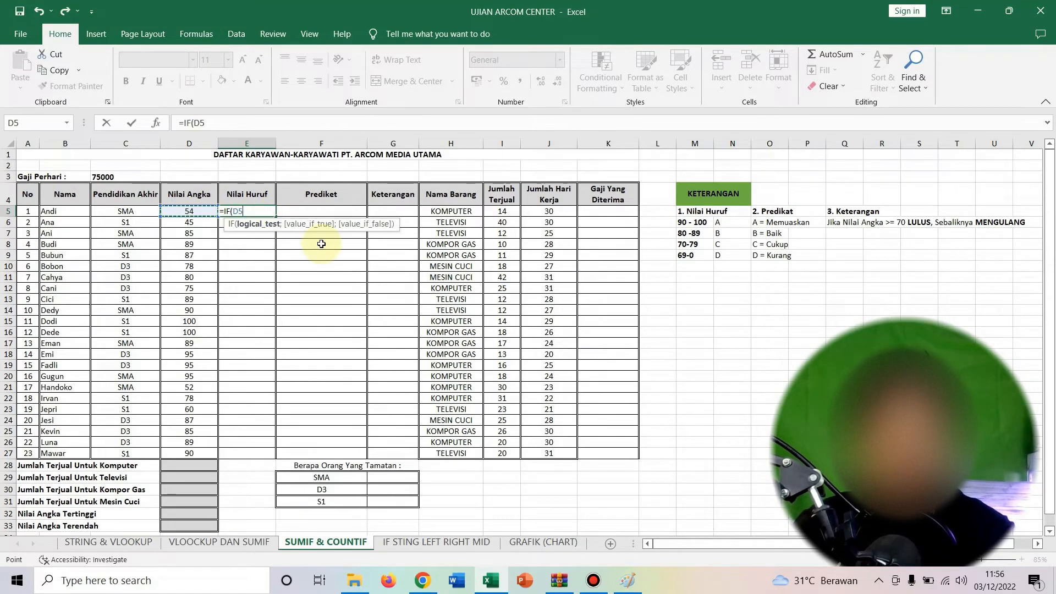
pyautogui.write('>')
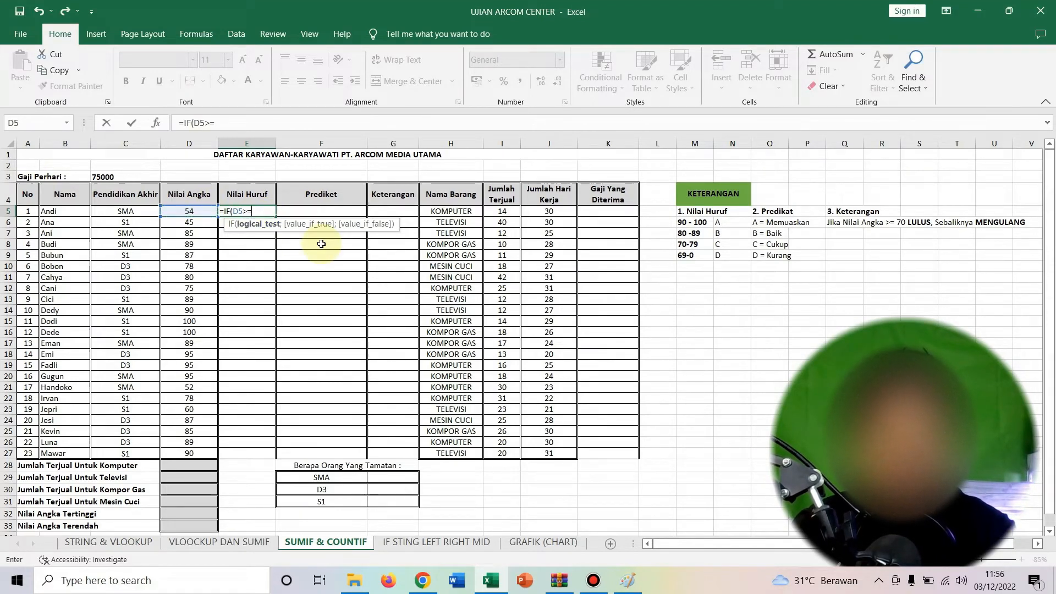
pyautogui.write('=')
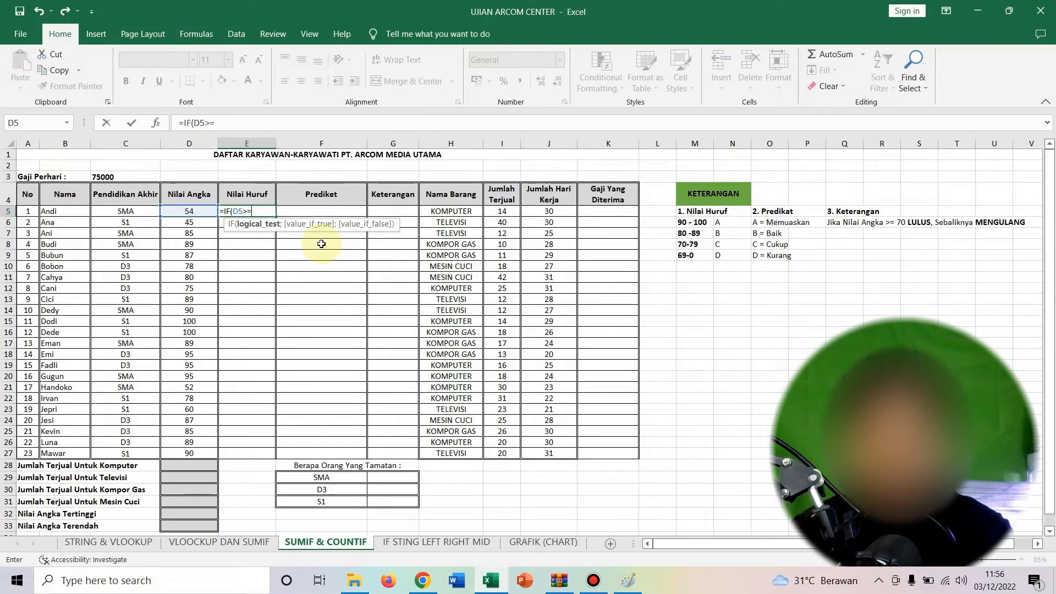
pyautogui.write('90')
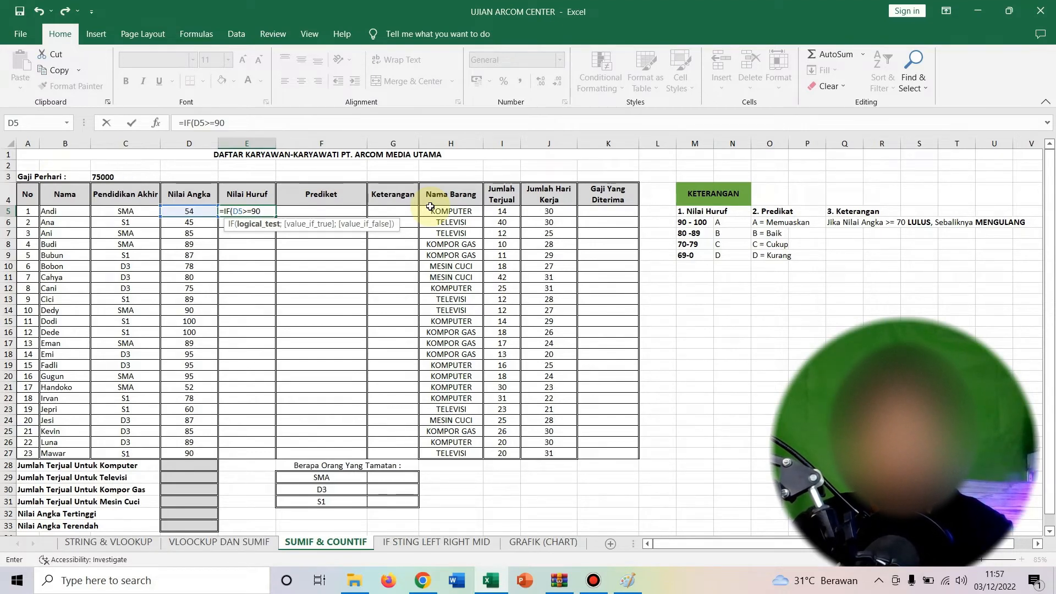
pyautogui.write(';')
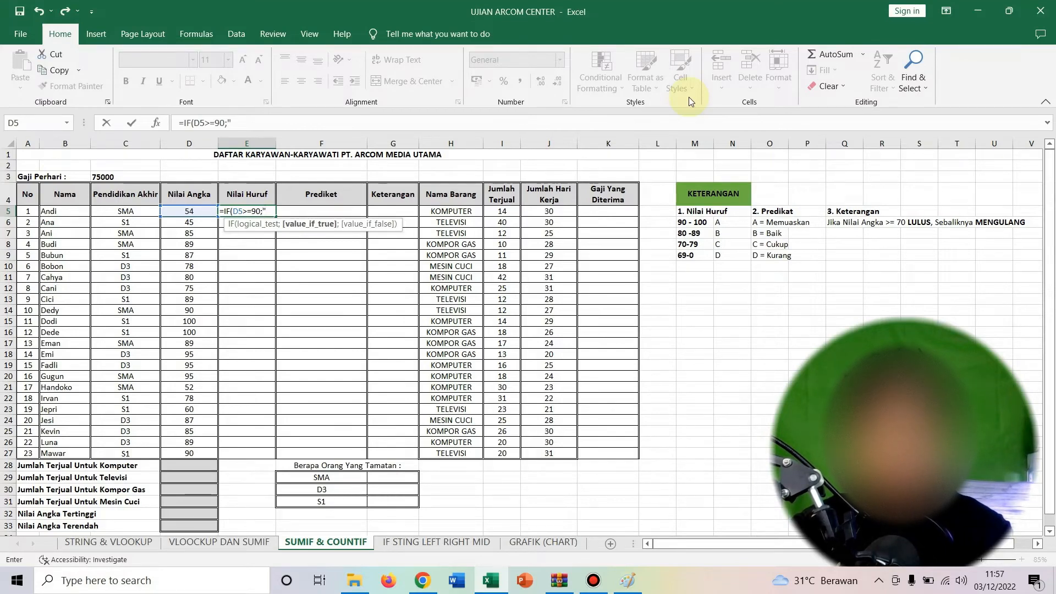
pyautogui.write('"')
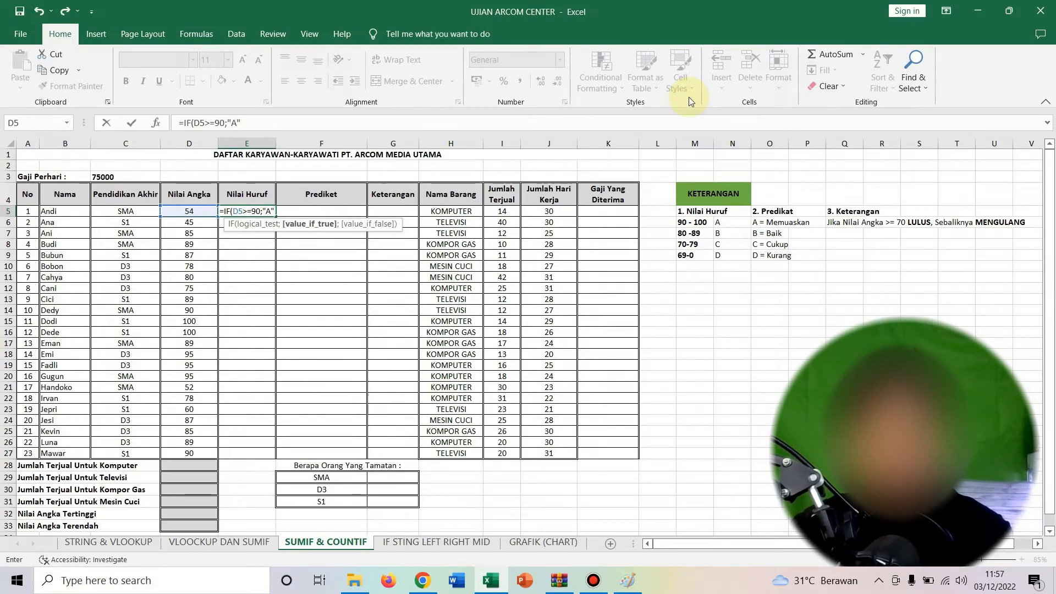
pyautogui.press('Return')
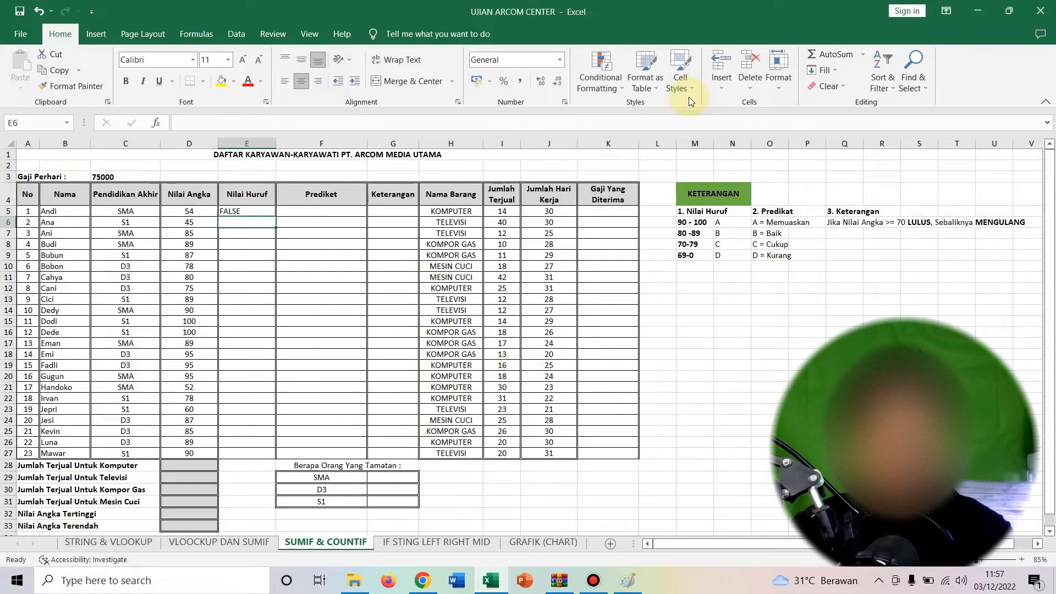
# Step: Test the grade formula with scores of 90, 91 and 100 in D5, and undo the test entries
pyautogui.click(202, 211)
pyautogui.write('90')
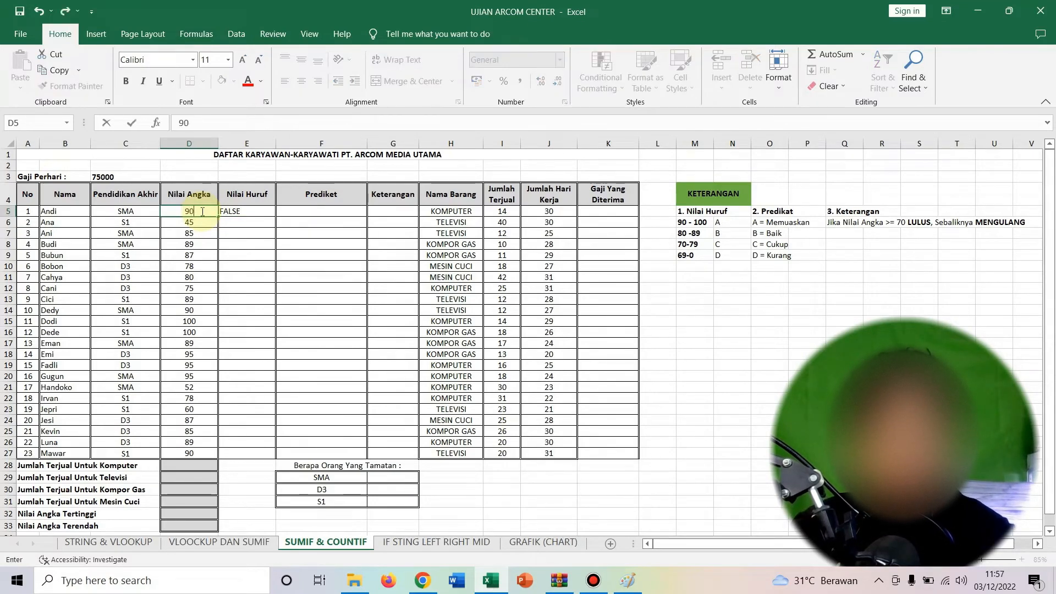
pyautogui.press('Return')
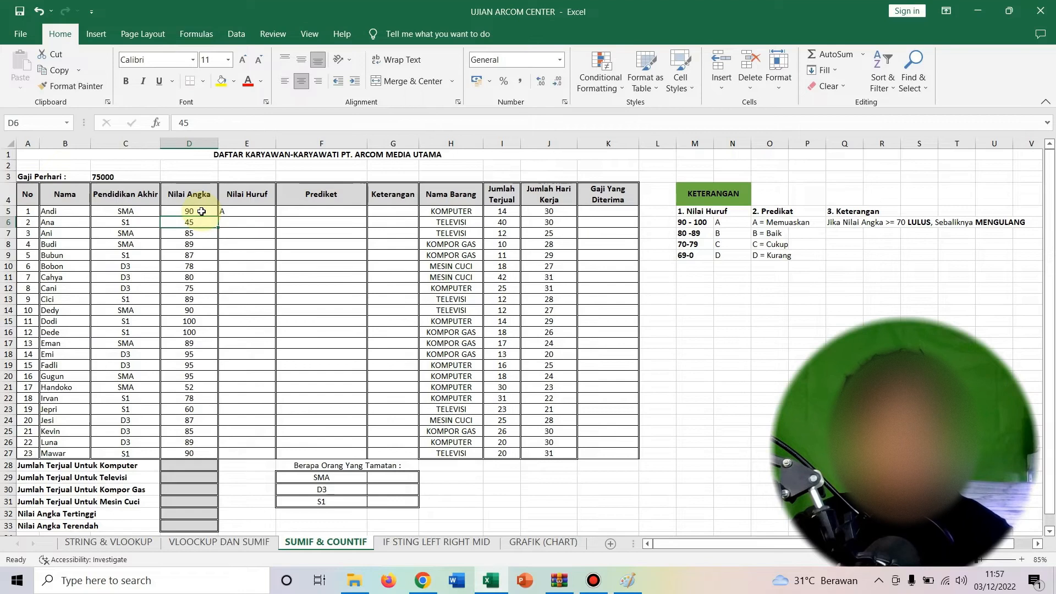
pyautogui.click(202, 211)
pyautogui.write('91')
pyautogui.press('Return')
pyautogui.click(202, 211)
pyautogui.write('100')
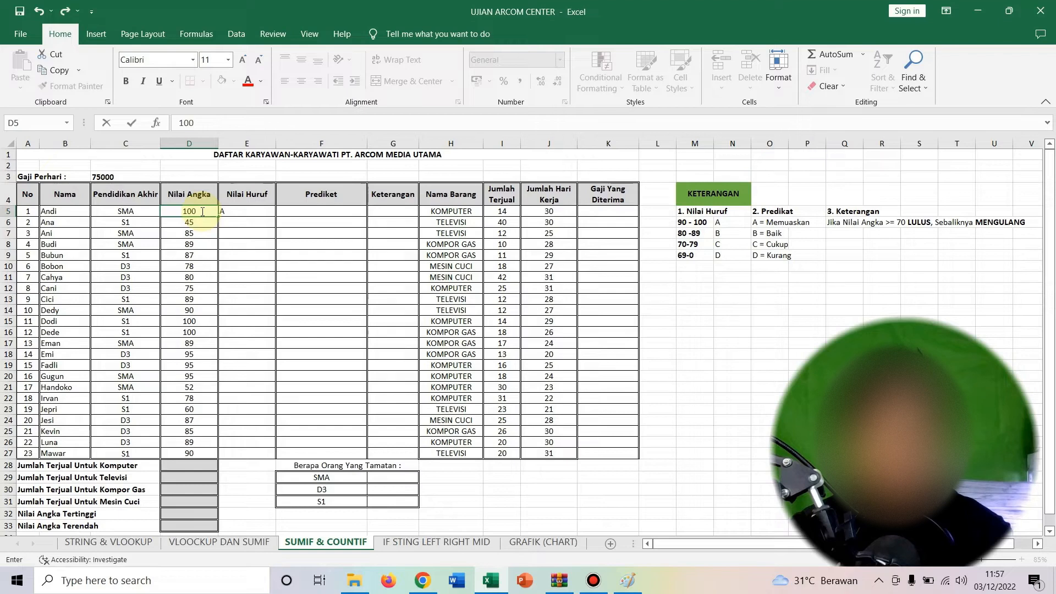
pyautogui.press('Return')
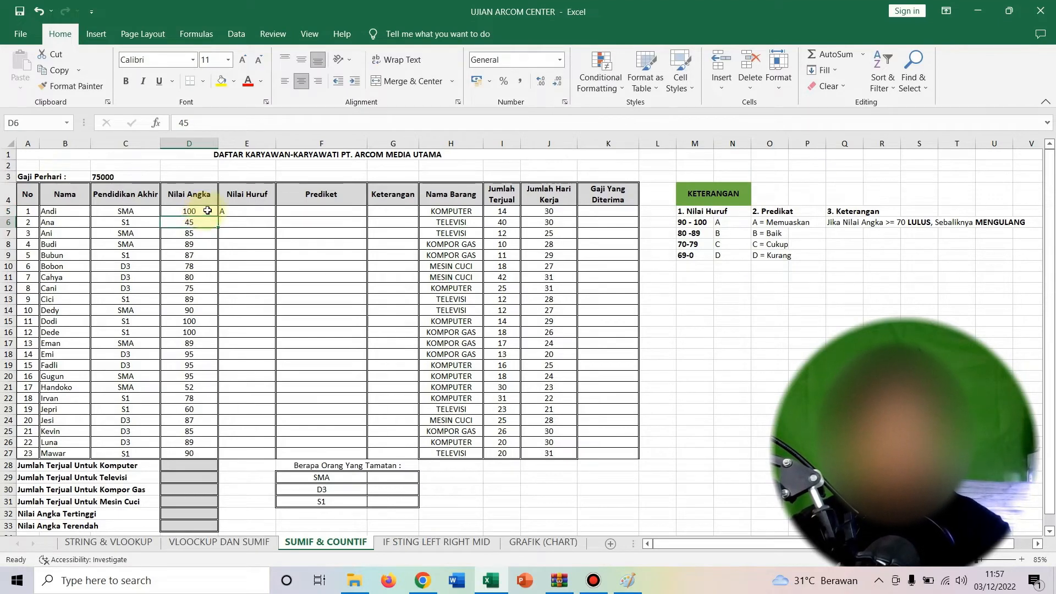
pyautogui.click(197, 210)
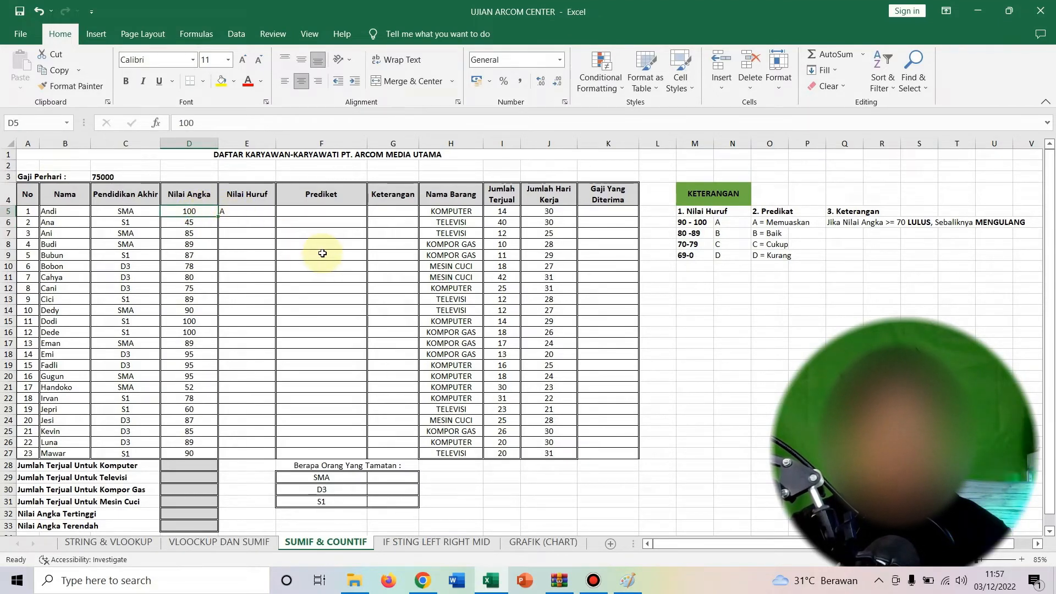
pyautogui.hotkey('ctrl', 'z')
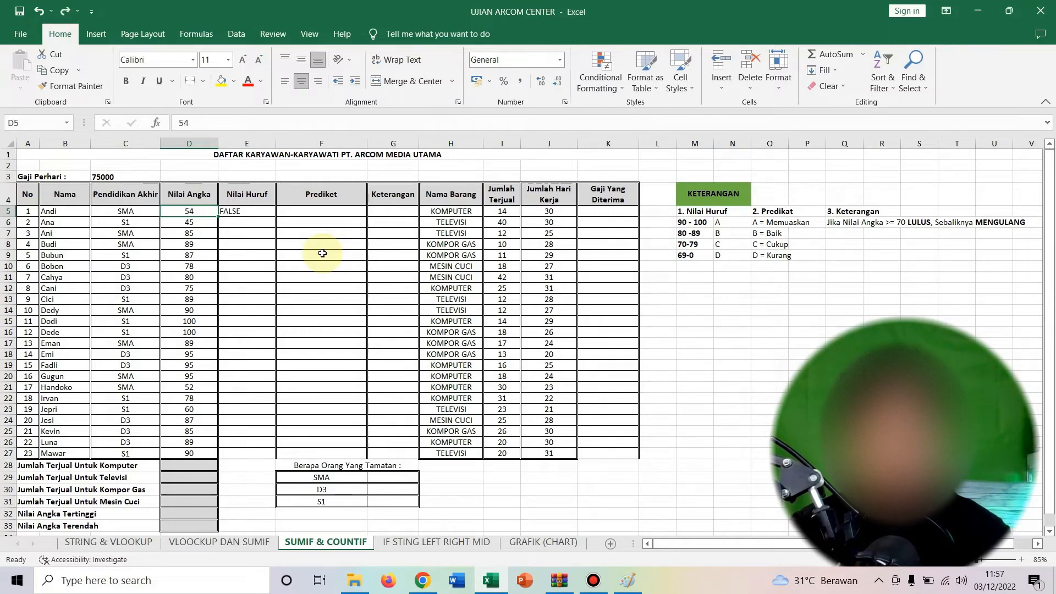
# Step: Extend the E5 formula by nesting a copy of IF(D5>=90;"A"; as its value-if-false argument
pyautogui.click(256, 210)
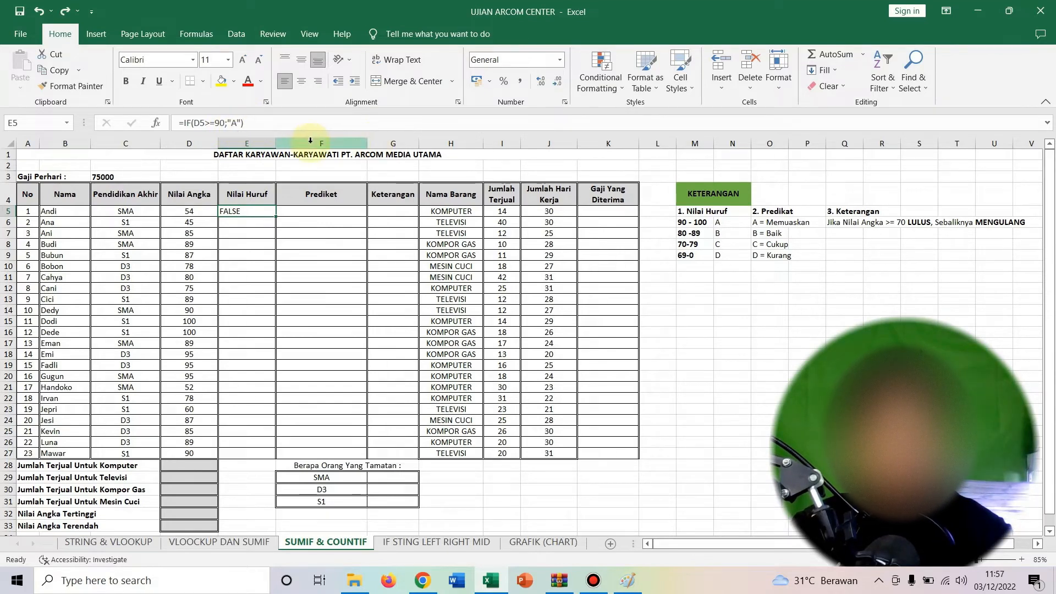
pyautogui.click(292, 127)
pyautogui.press('BackSpace')
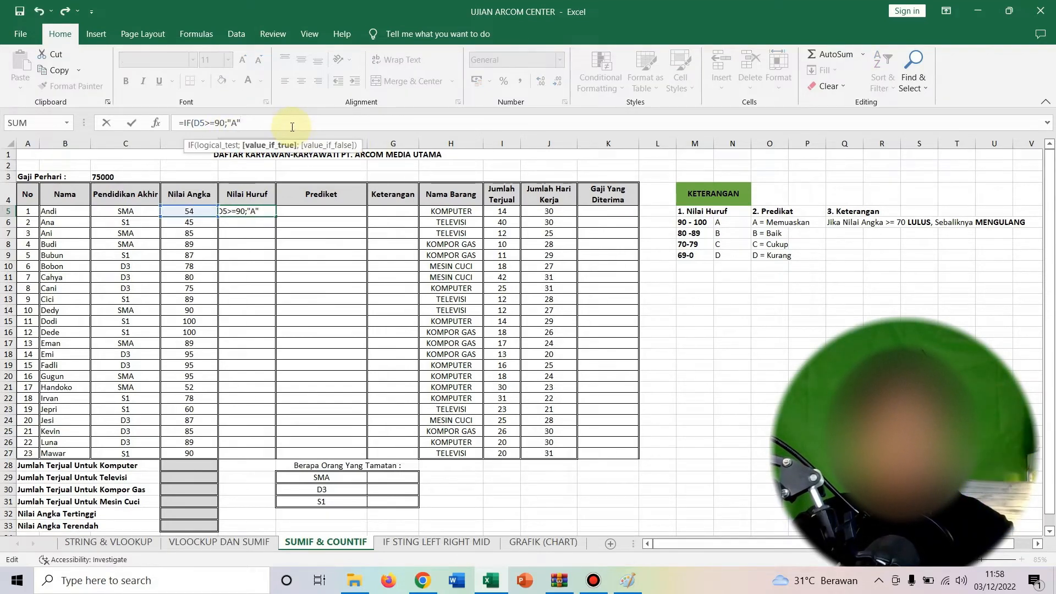
pyautogui.write(';')
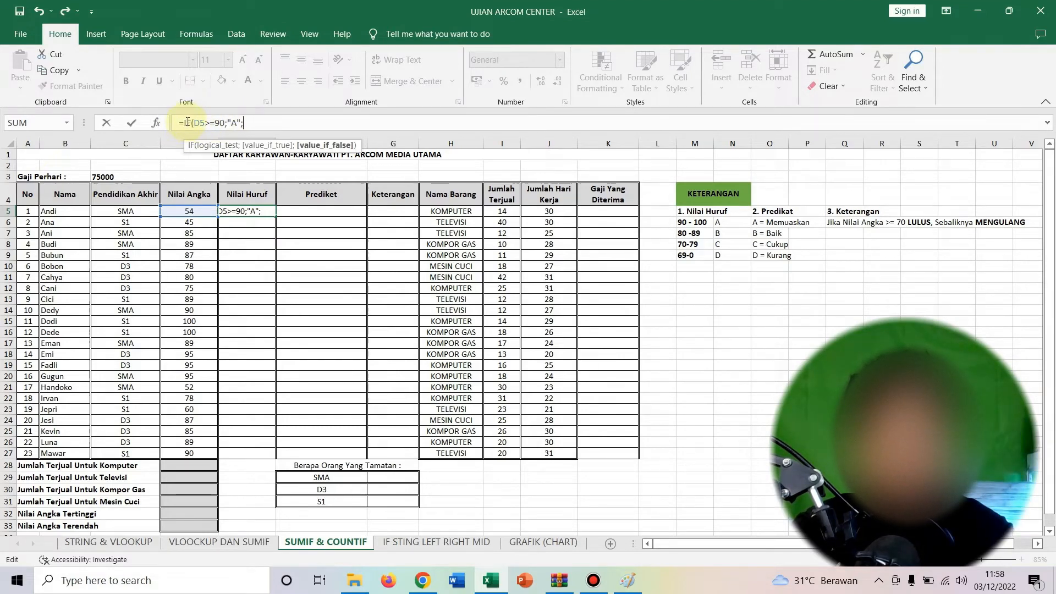
pyautogui.moveTo(184, 123); pyautogui.dragTo(247, 123)
pyautogui.hotkey('ctrl', 'c')
pyautogui.rightClick(224, 124)
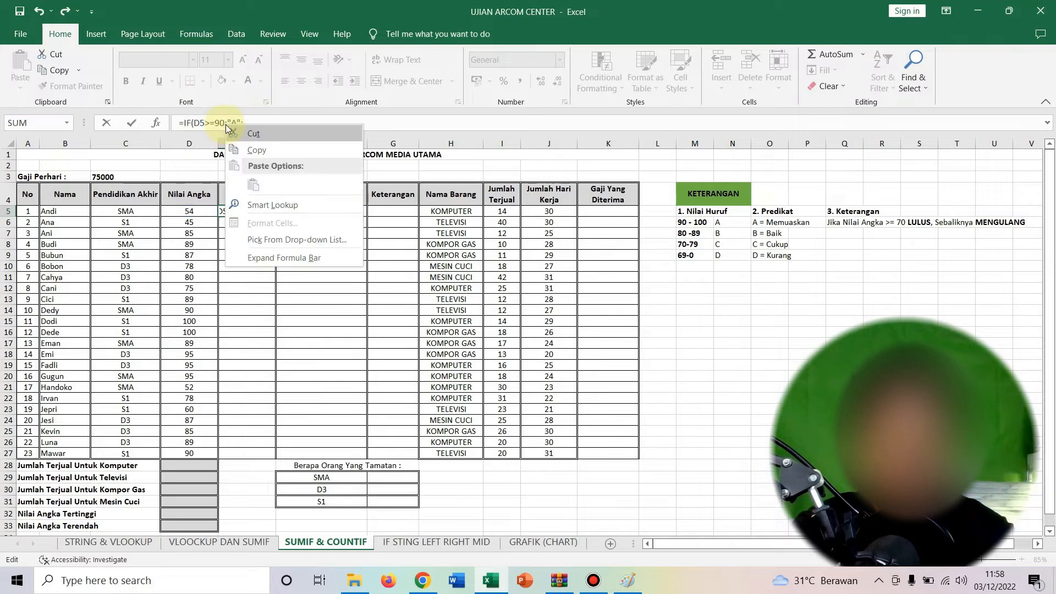
pyautogui.click(249, 150)
pyautogui.click(266, 127)
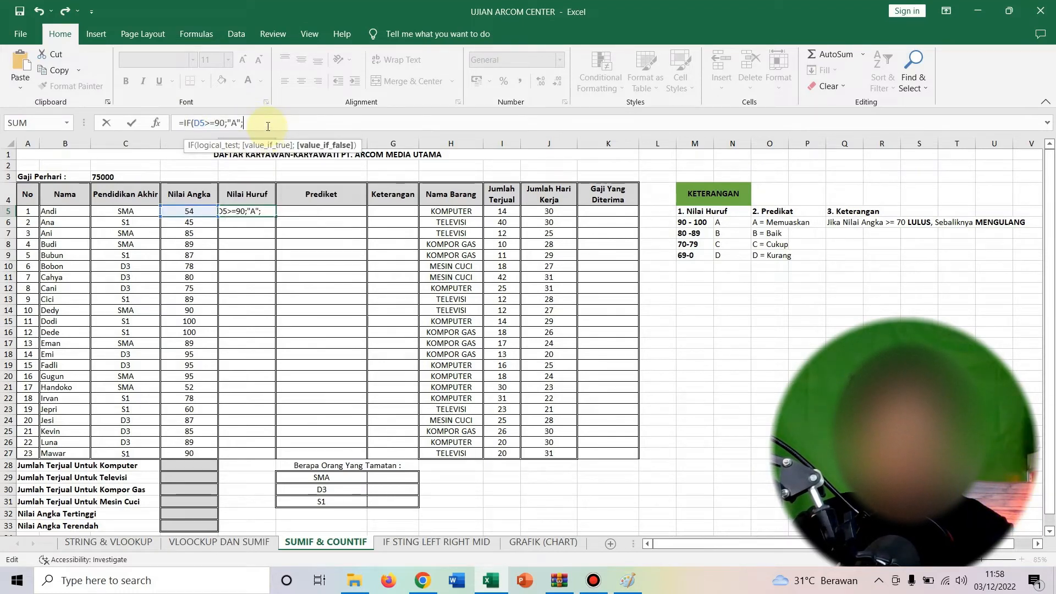
pyautogui.rightClick(266, 127)
pyautogui.click(296, 189)
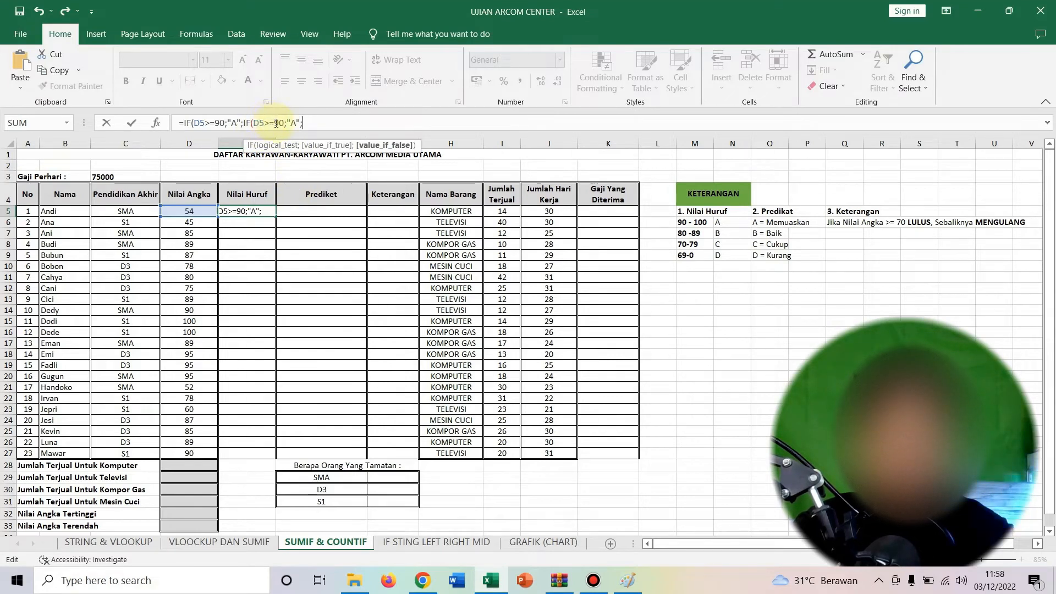
# Step: Change the nested IF in the E5 formula to test D5>=80 and return "b"
pyautogui.click(276, 123)
pyautogui.press('Delete')
pyautogui.write('8')
pyautogui.click(298, 122)
pyautogui.press('BackSpace')
pyautogui.write('b')
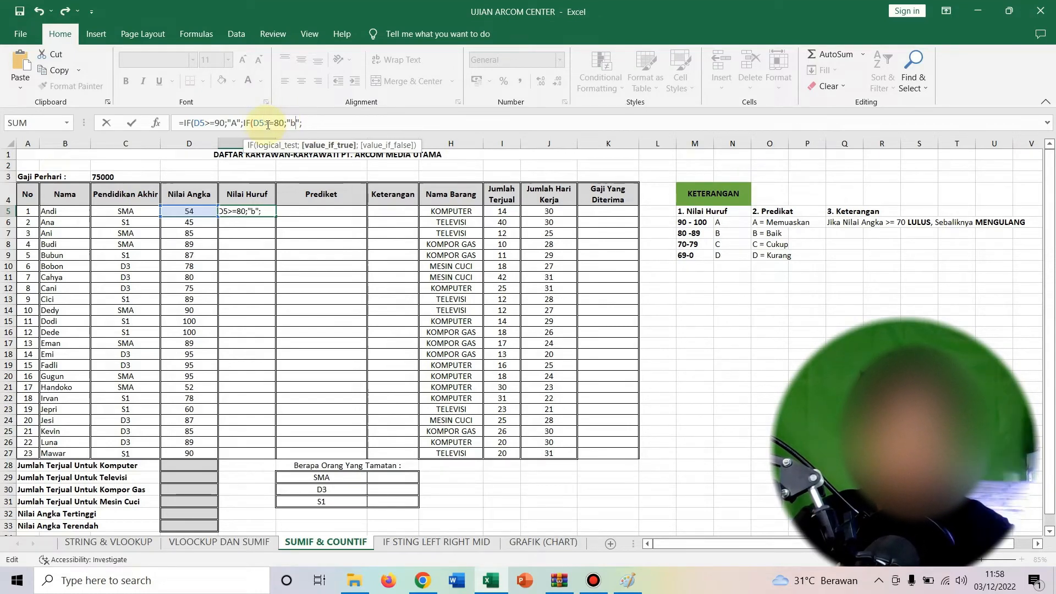
# Step: Correct the second IF's result in the E5 formula to "B" and append another copy of IF(D5>=90;"A"; after it
pyautogui.press('BackSpace')
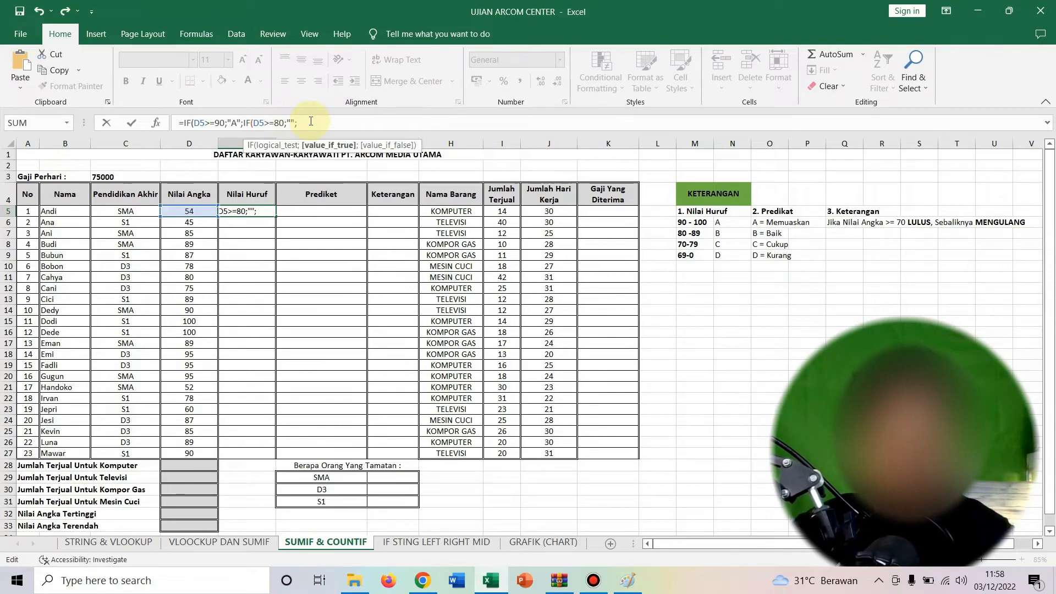
pyautogui.write('B')
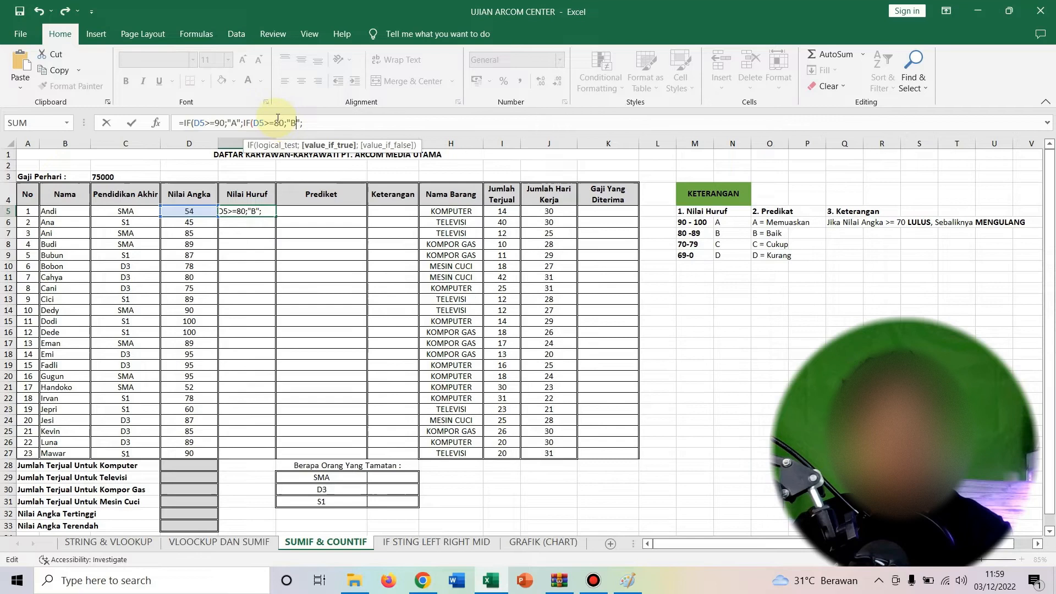
pyautogui.rightClick(312, 124)
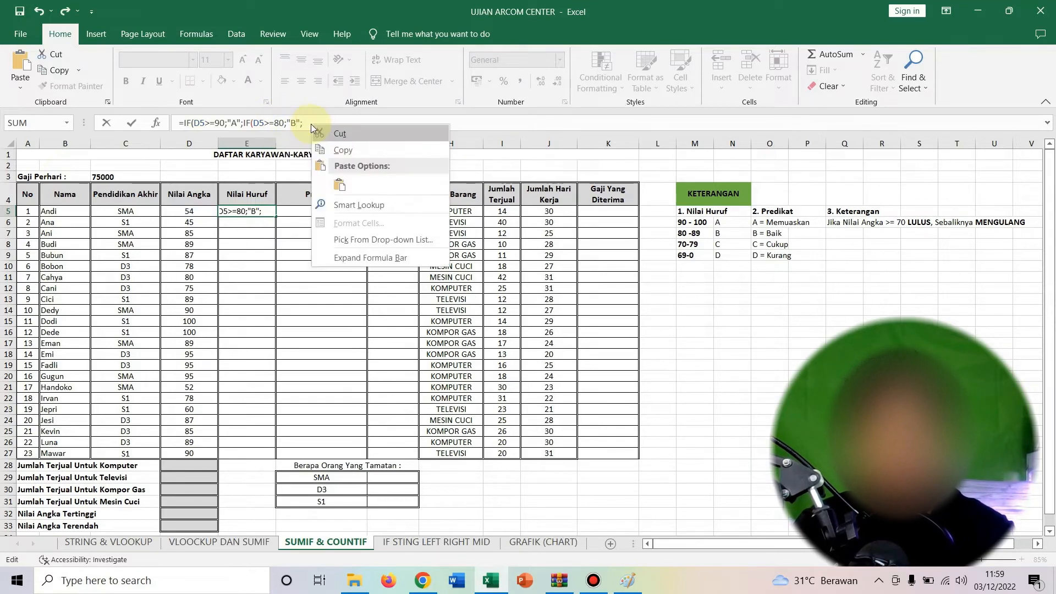
pyautogui.click(338, 188)
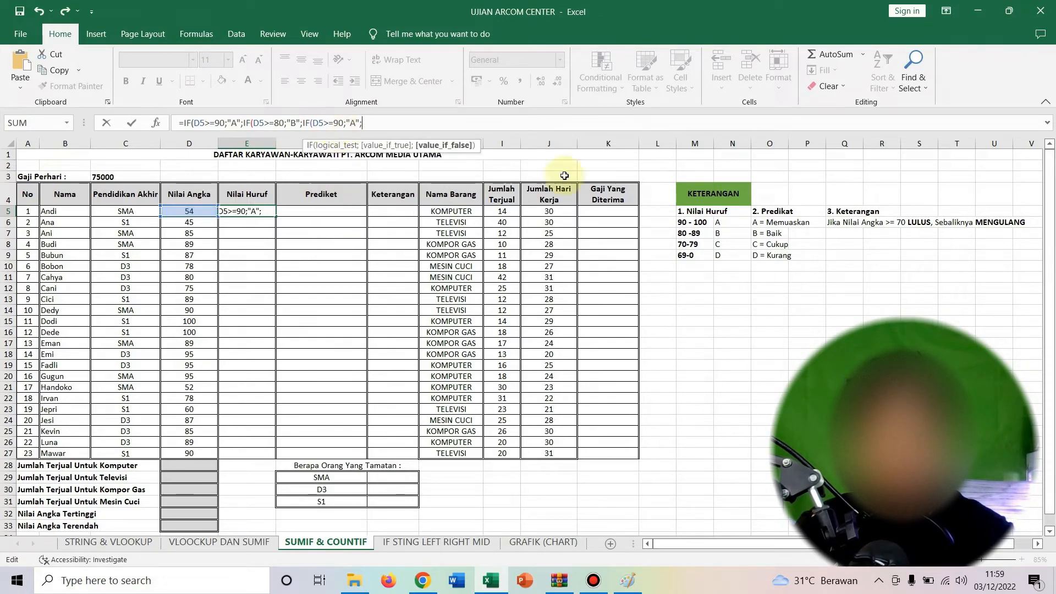
# Step: Change the third IF in the E5 formula to test D5>=70 and return "C"
pyautogui.click(339, 124)
pyautogui.press('BackSpace')
pyautogui.write('7')
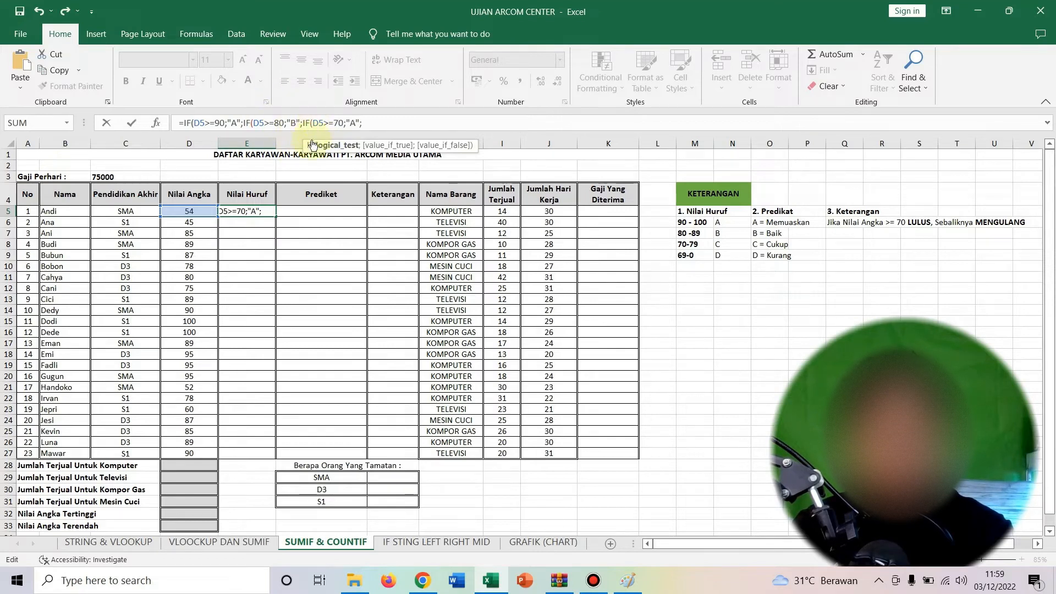
pyautogui.click(355, 122)
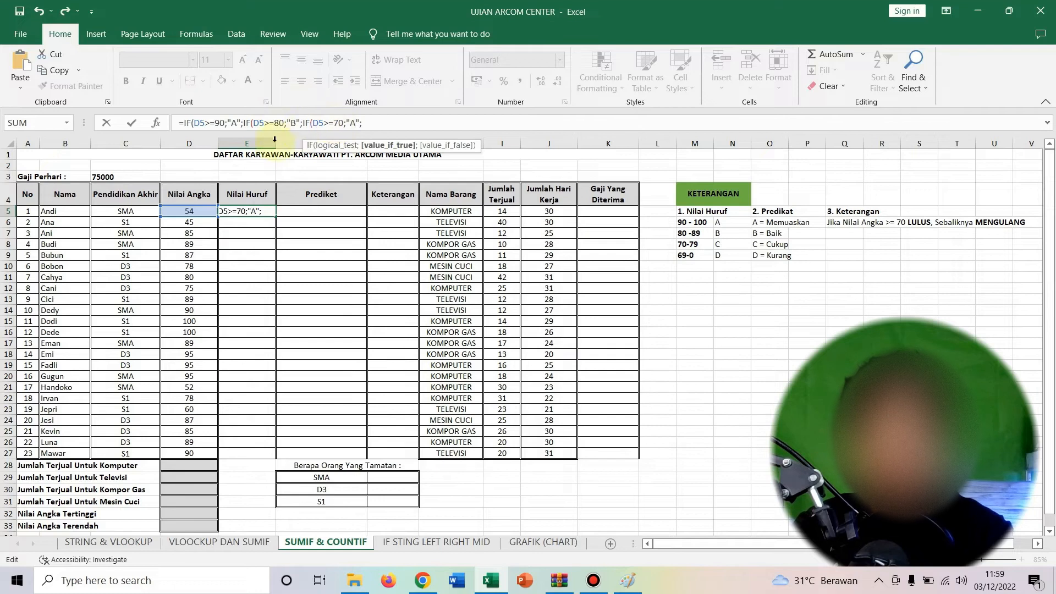
pyautogui.press('BackSpace')
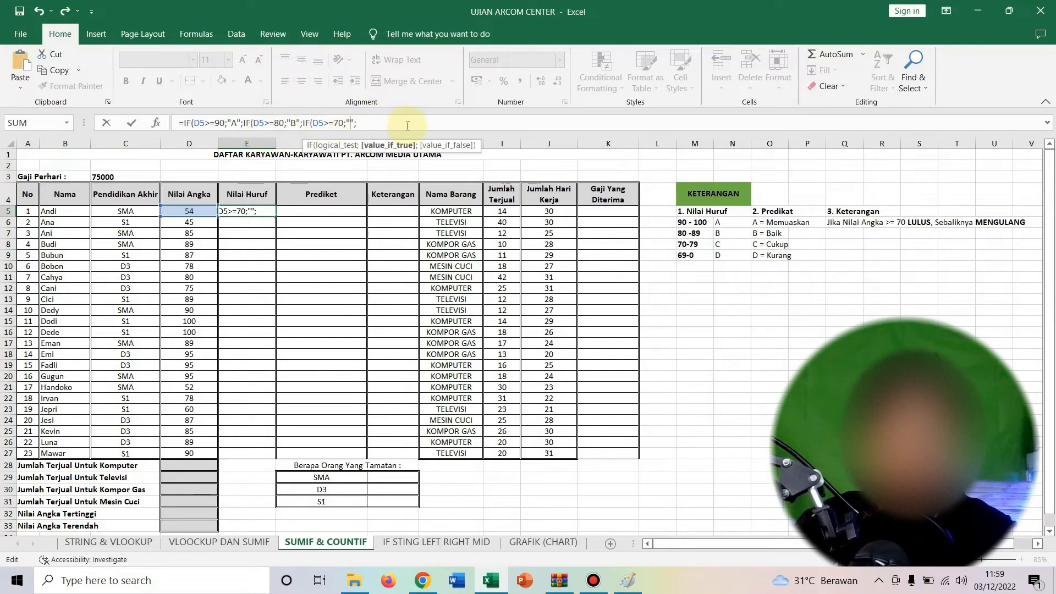
pyautogui.write('C')
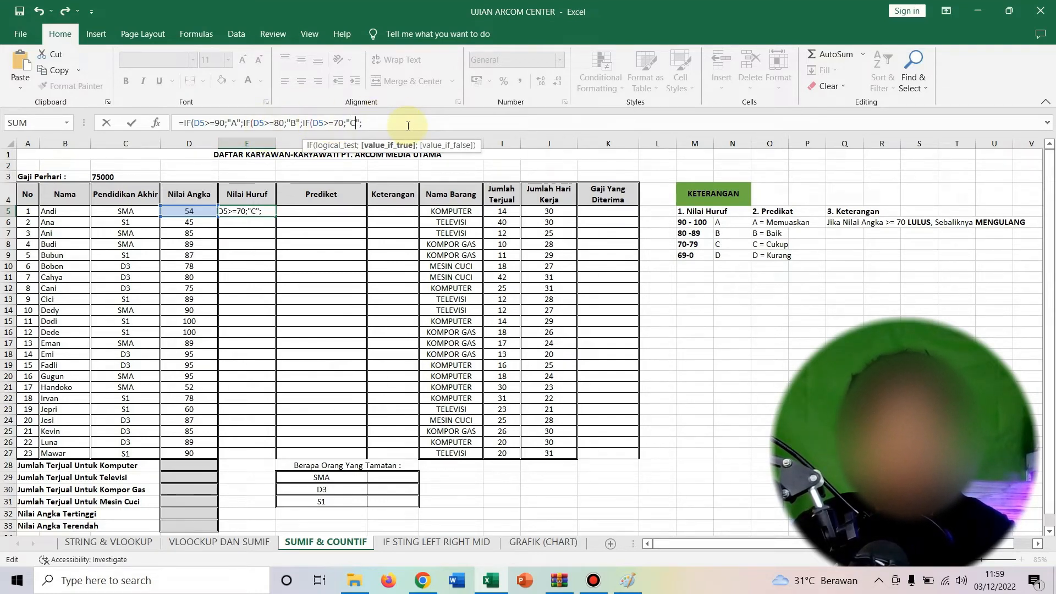
# Step: Append a fourth copy of the IF to the E5 formula and change its test to D5<70
pyautogui.rightClick(405, 123)
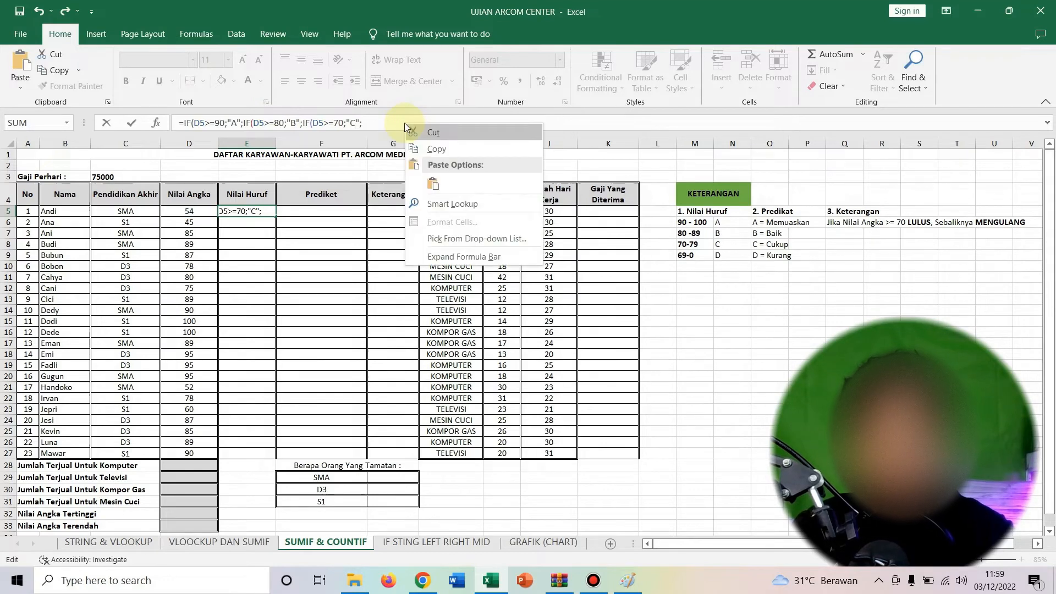
pyautogui.click(433, 188)
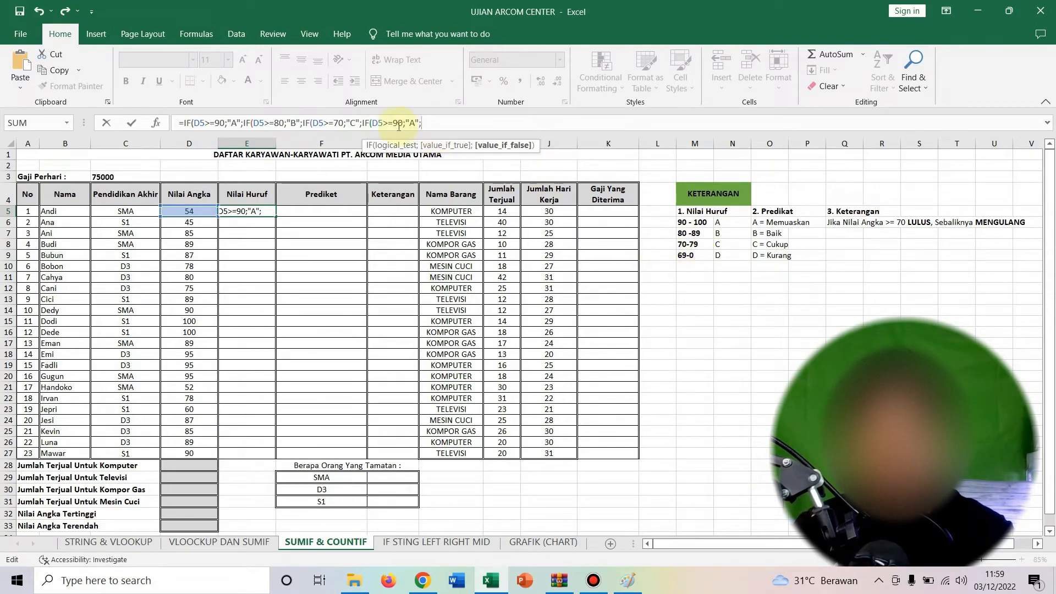
pyautogui.click(388, 123)
pyautogui.press('BackSpace')
pyautogui.press('BackSpace')
pyautogui.write('<')
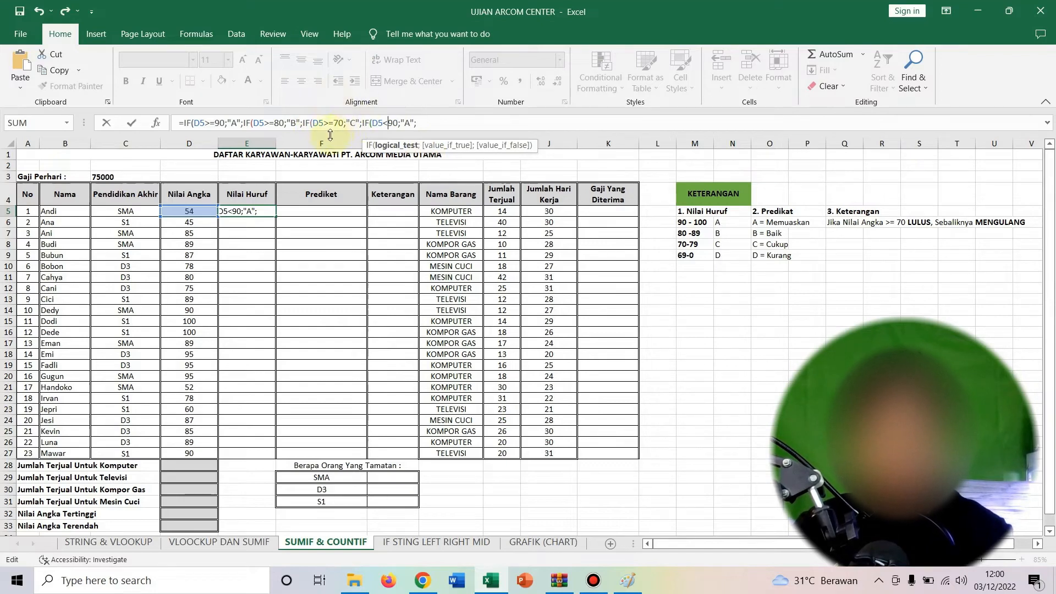
pyautogui.write('=')
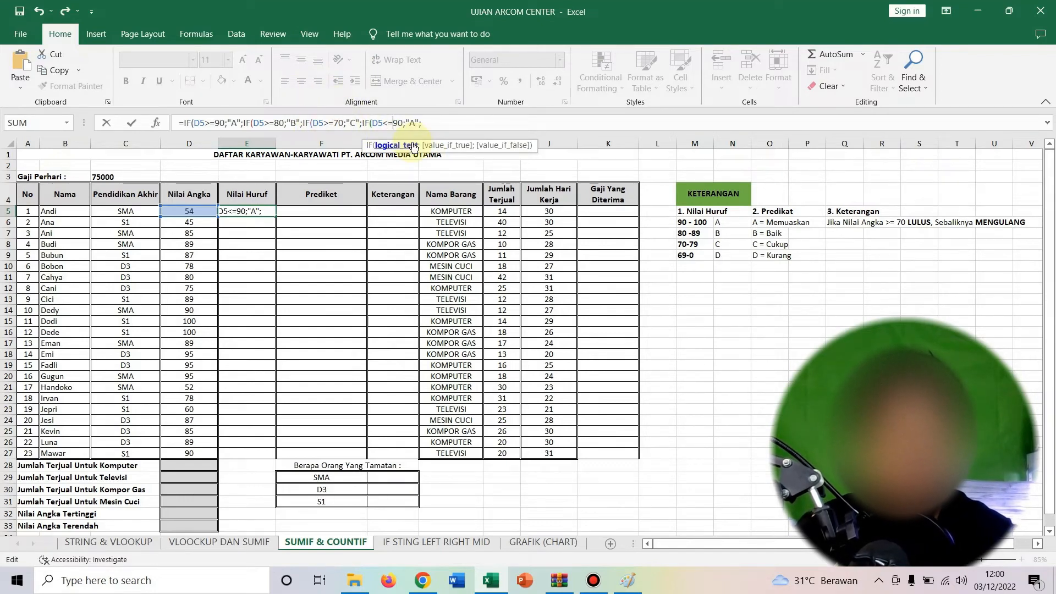
pyautogui.press('Delete')
pyautogui.write('7')
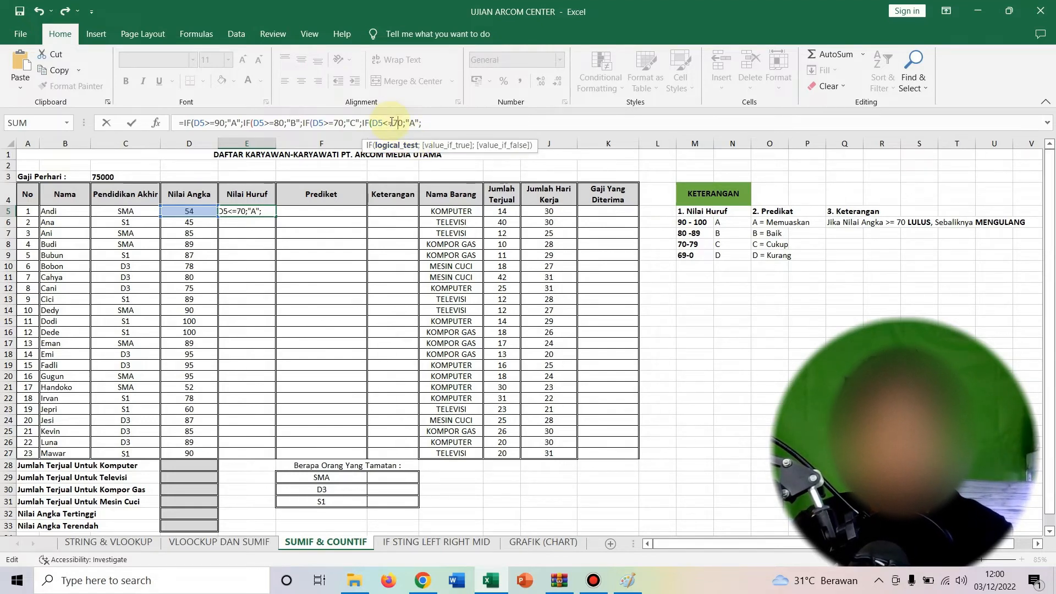
pyautogui.press('Delete')
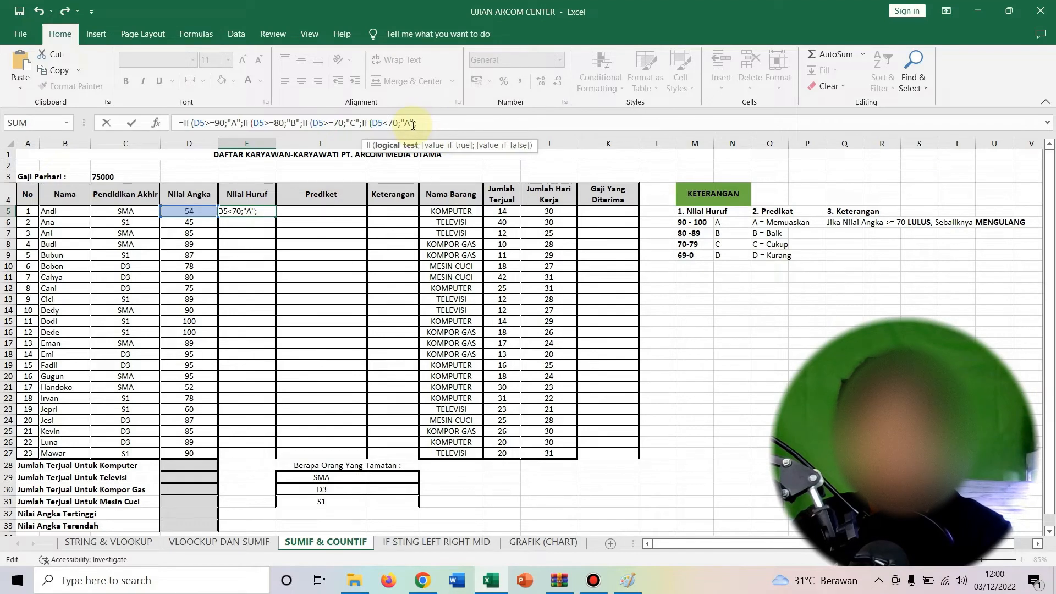
# Step: Make the fourth IF return "D", close the four nested IFs with parentheses, and enter the E5 formula
pyautogui.click(414, 123)
pyautogui.press('BackSpace')
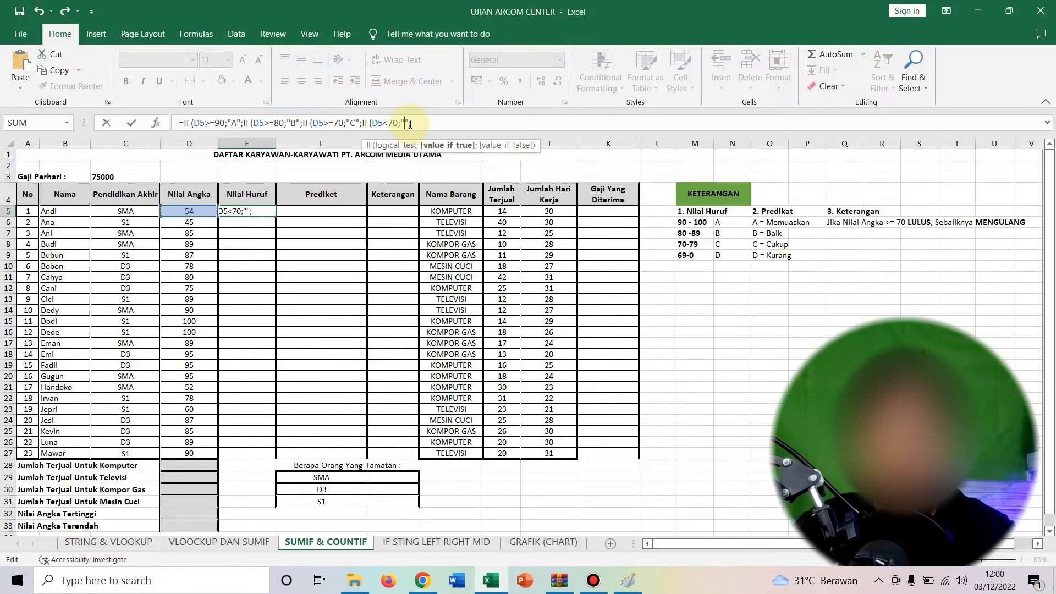
pyautogui.write('D')
pyautogui.click(442, 121)
pyautogui.press('BackSpace')
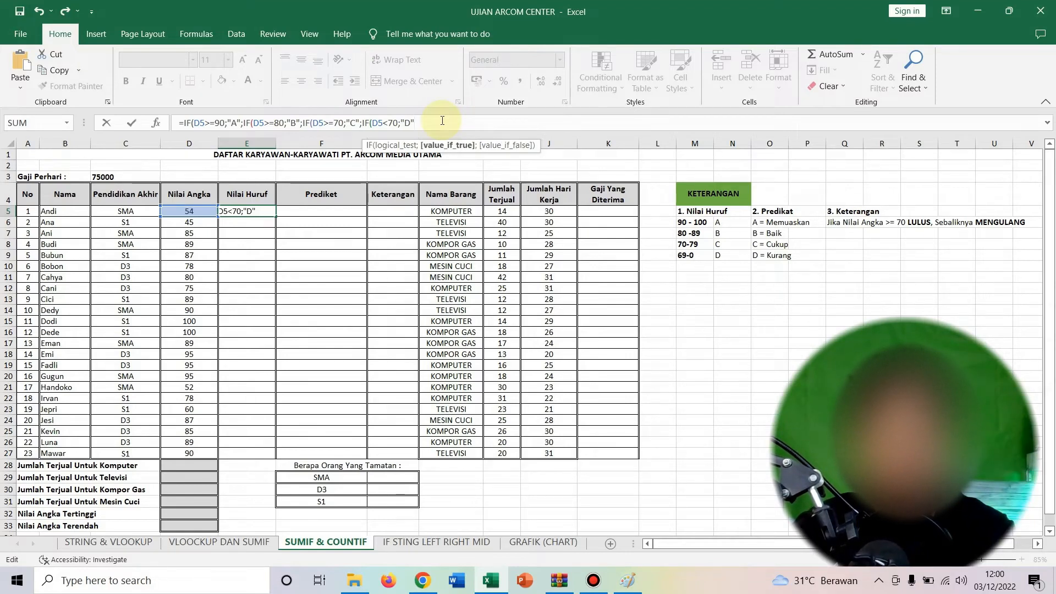
pyautogui.write('))))')
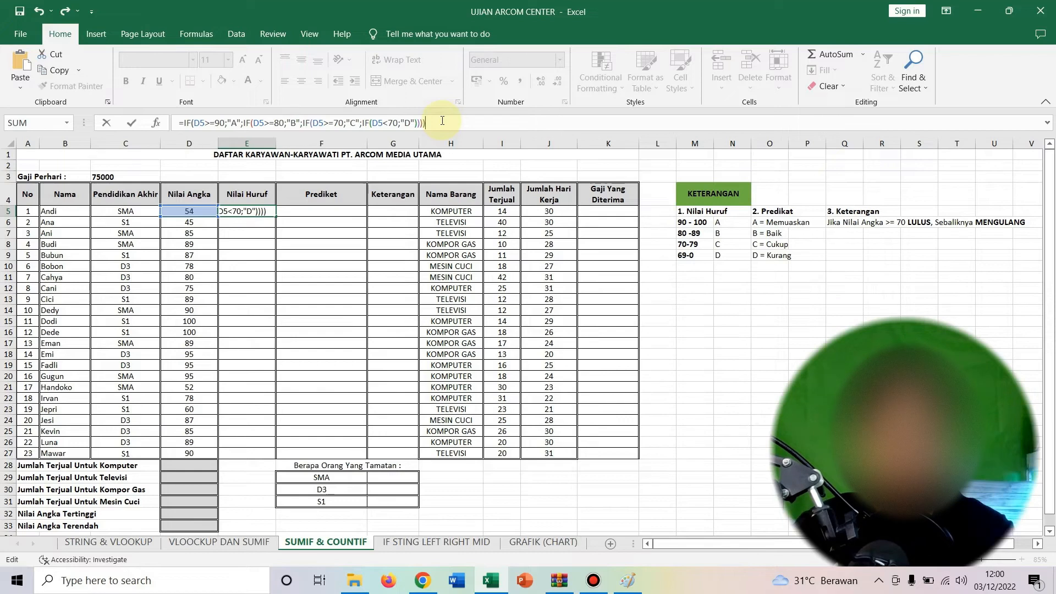
pyautogui.press('Return')
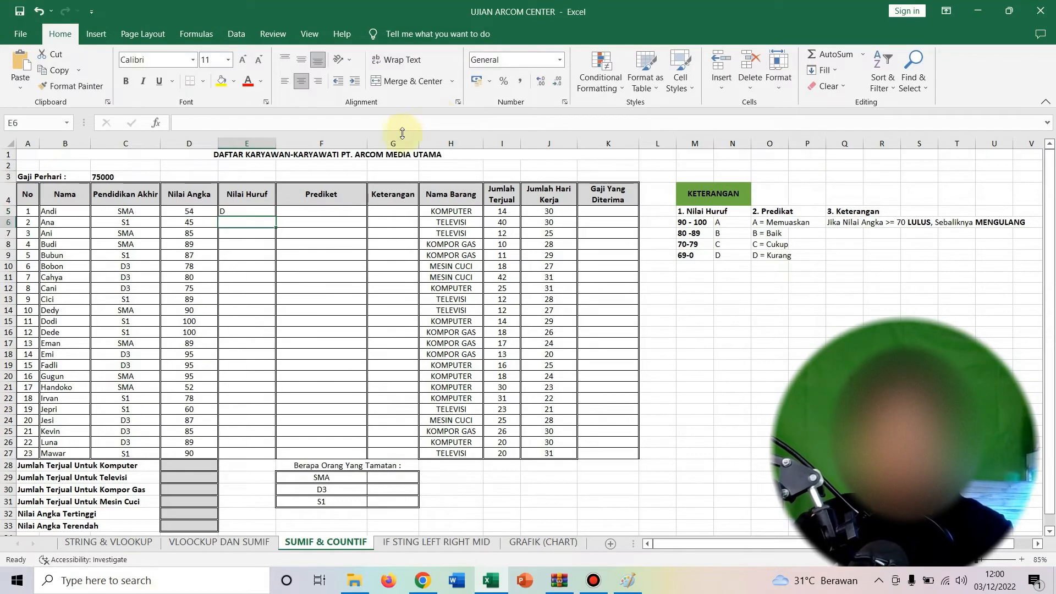
# Step: Fill the E5 grade formula down to E27 and center the letter grades
pyautogui.click(257, 212)
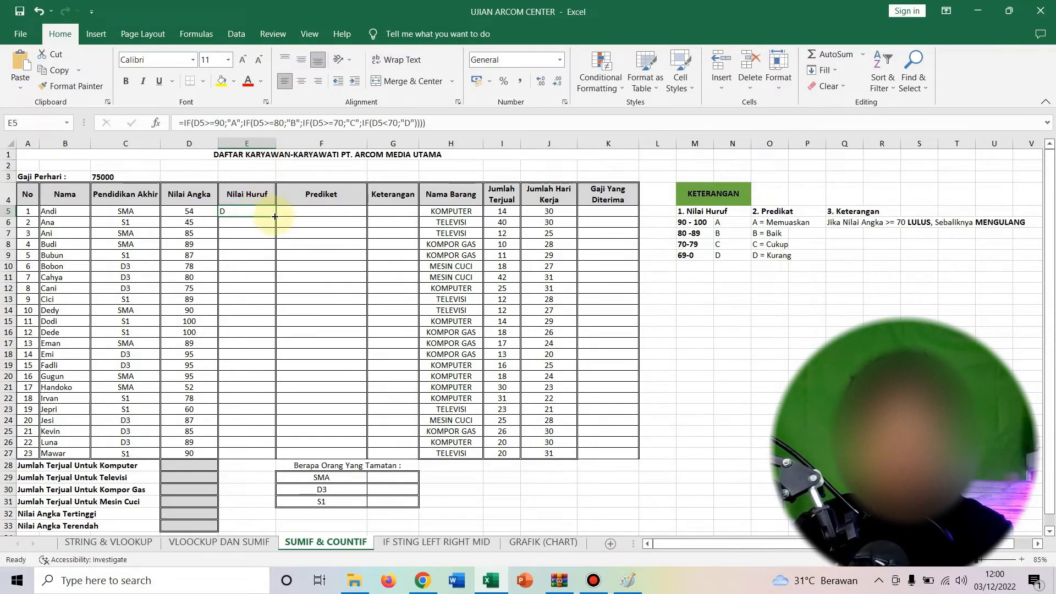
pyautogui.moveTo(277, 216); pyautogui.dragTo(258, 459)
pyautogui.click(302, 81)
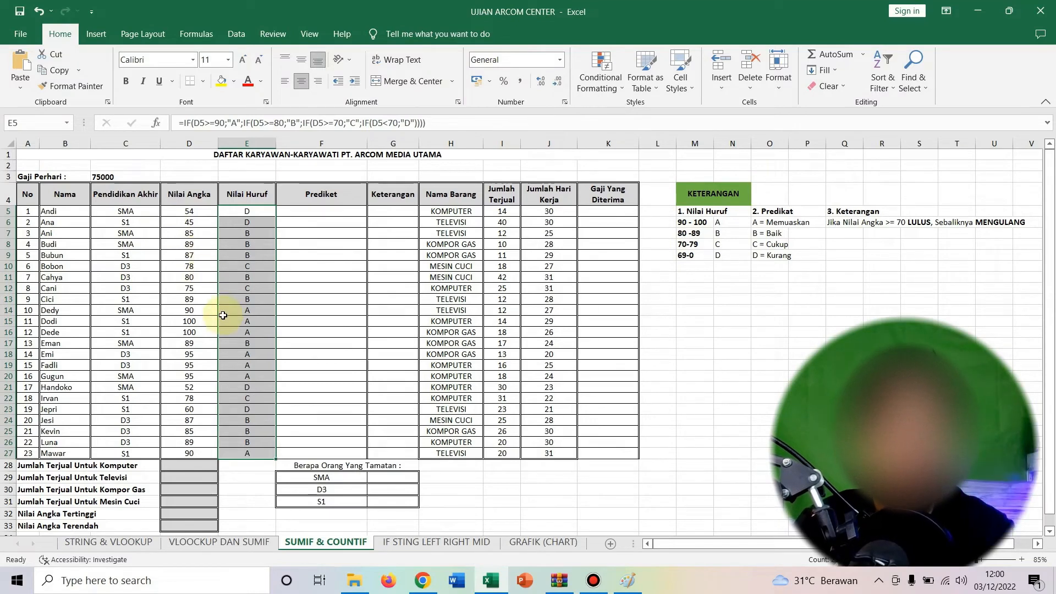
# Step: Change the last nested IF's test in the E5 formula to D5>=0
pyautogui.click(255, 212)
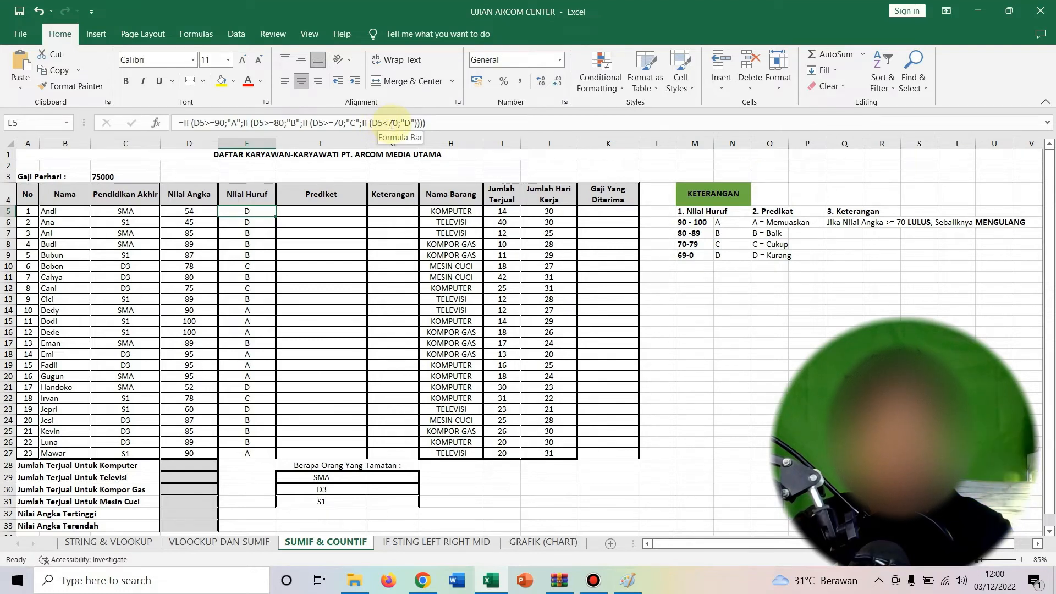
pyautogui.click(392, 124)
pyautogui.click(409, 123)
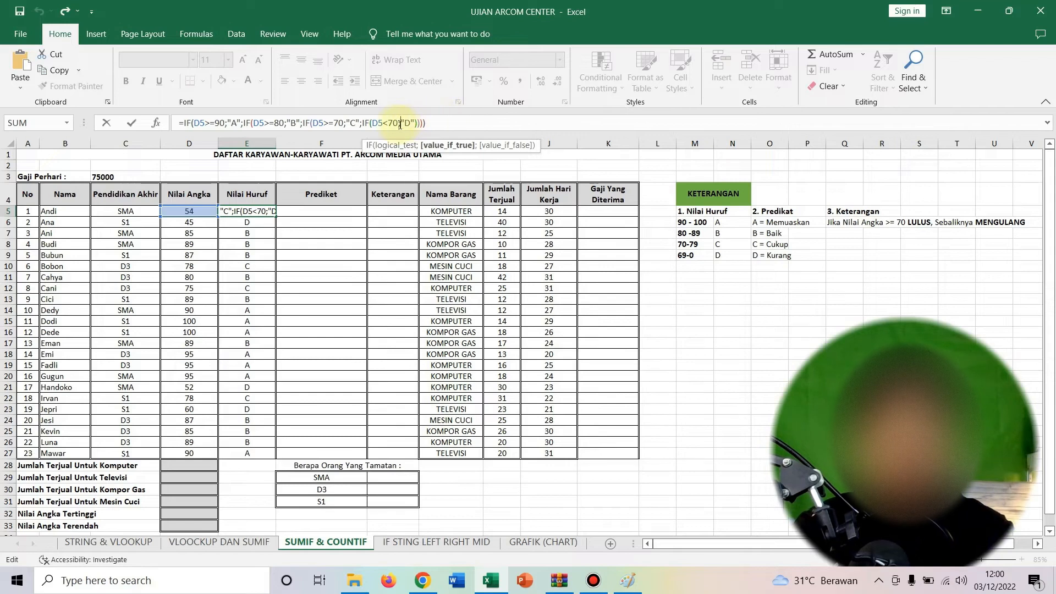
pyautogui.click(399, 122)
pyautogui.press('BackSpace')
pyautogui.press('BackSpace')
pyautogui.press('BackSpace')
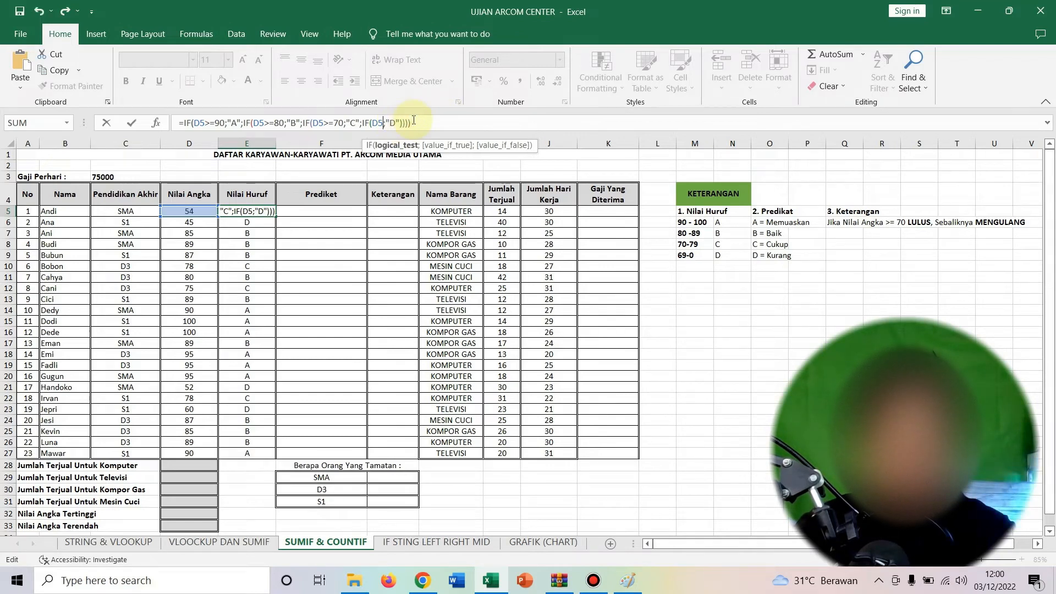
pyautogui.write('>0')
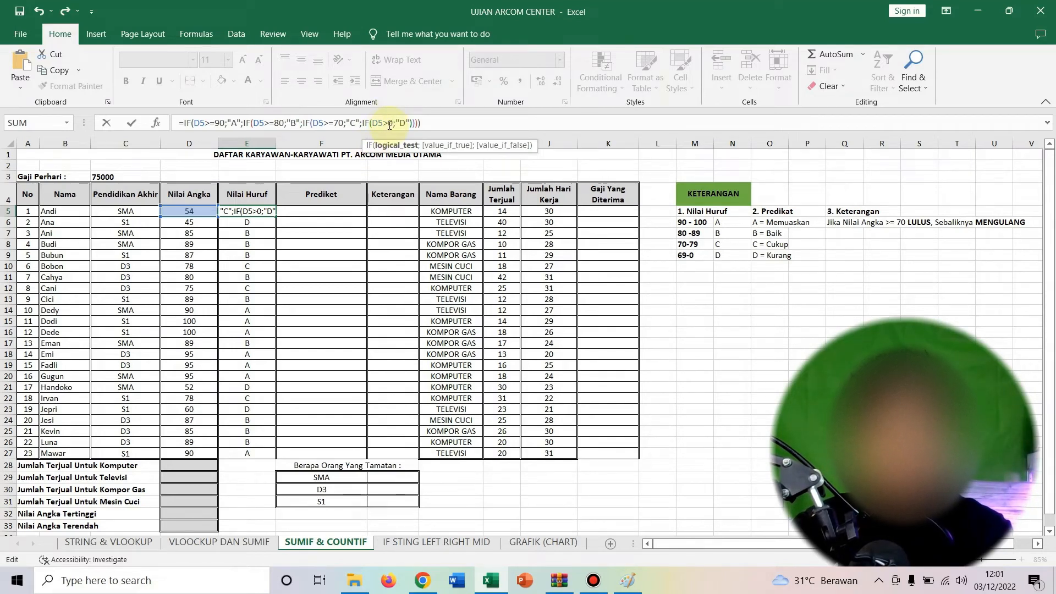
pyautogui.click(390, 124)
pyautogui.write('=')
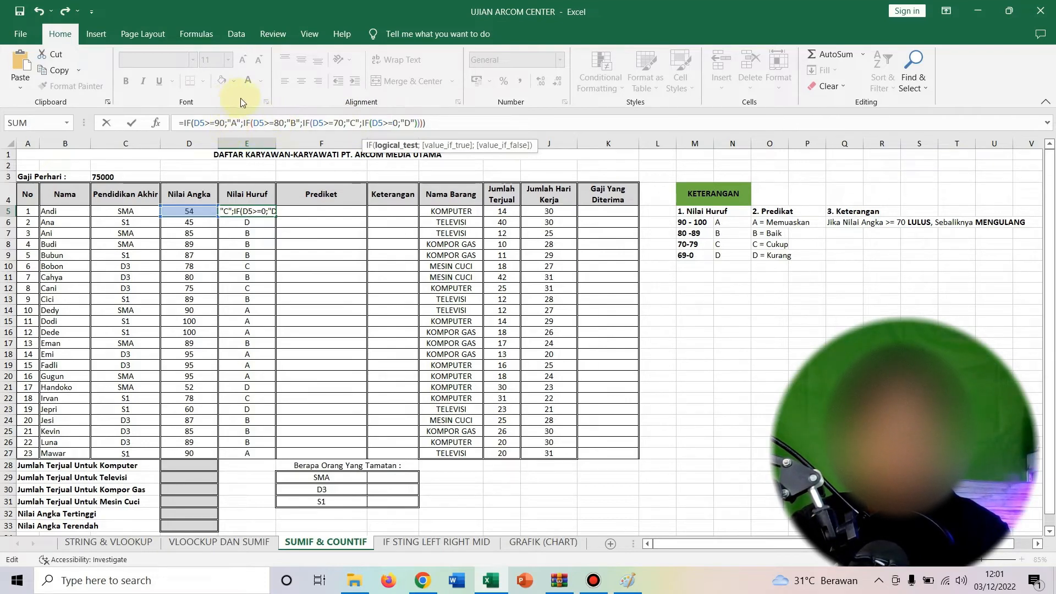
# Step: Enter the edited E5 formula ending in IF(D5>=0;"D") and refill it down to E27
pyautogui.press('BackSpace')
pyautogui.press('BackSpace')
pyautogui.write('<7')
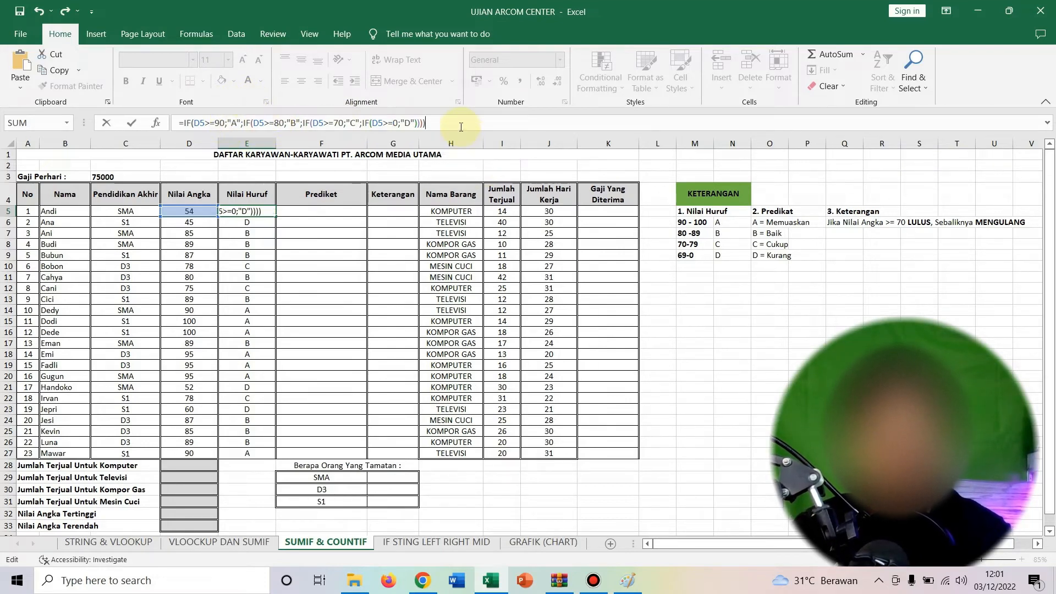
pyautogui.press('Return')
pyautogui.hotkey('ctrl', 'z')
pyautogui.moveTo(279, 218); pyautogui.dragTo(261, 459)
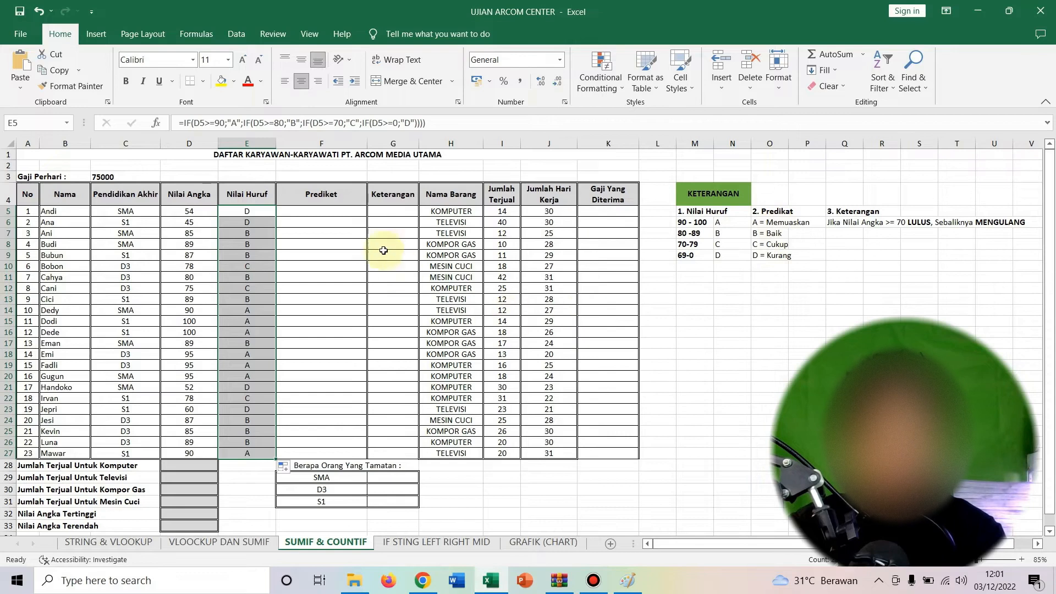
pyautogui.click(324, 214)
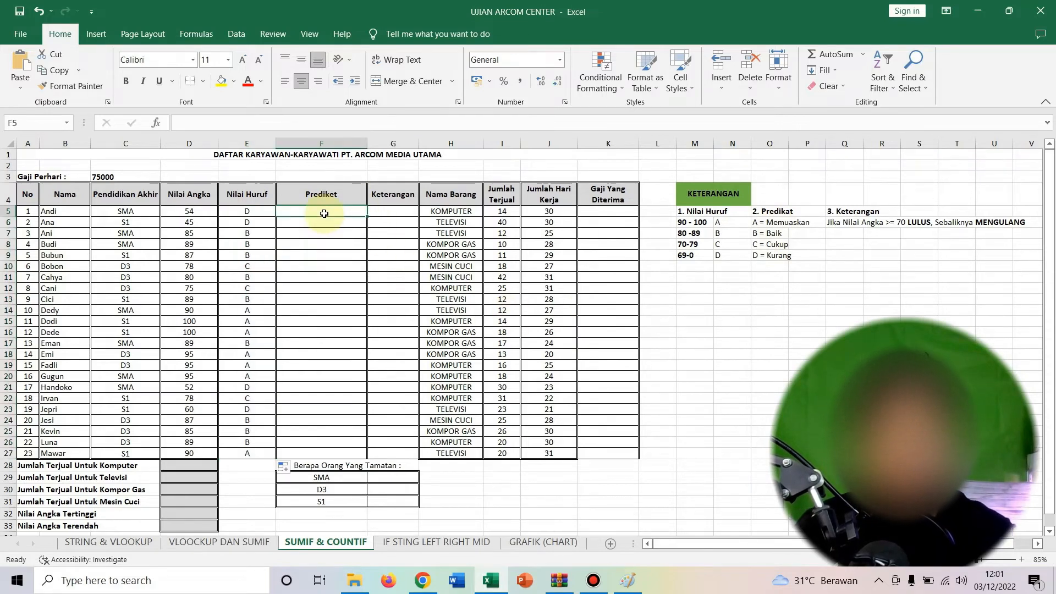
pyautogui.write('=IF')
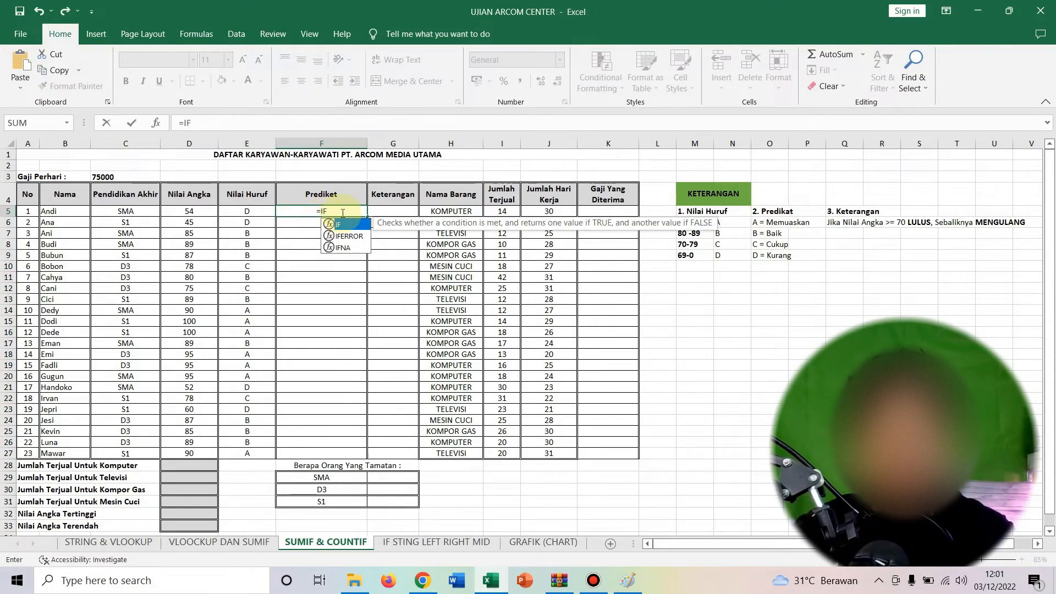
pyautogui.press('Escape')
pyautogui.press('Escape')
# Step: Left-align cell F5 and start an IF formula in it with E5 as the tested cell
pyautogui.rightClick(342, 215)
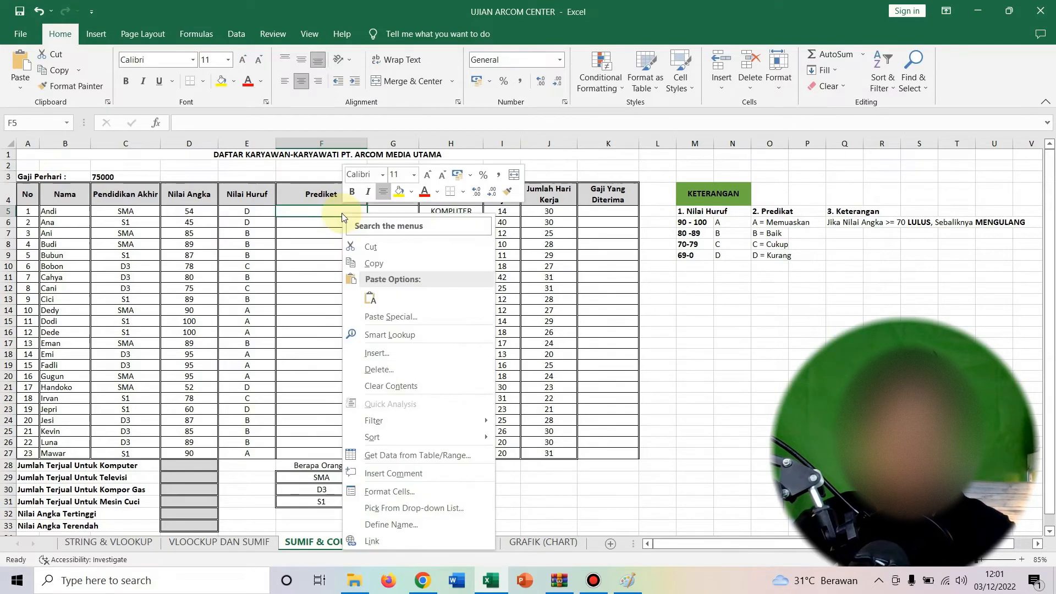
pyautogui.click(284, 81)
pyautogui.write('=IF')
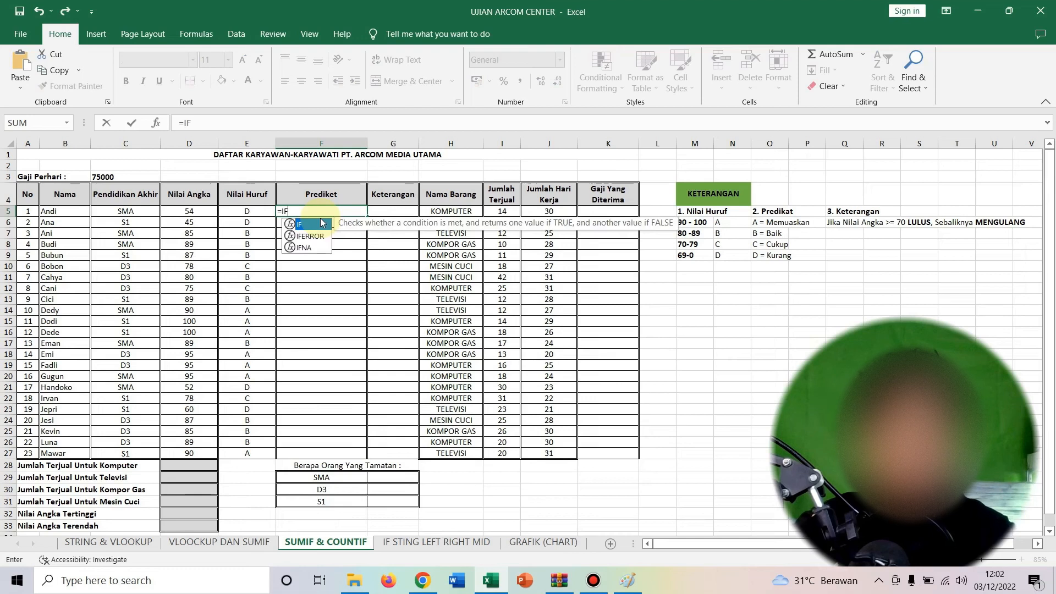
pyautogui.doubleClick(308, 224)
pyautogui.click(253, 221)
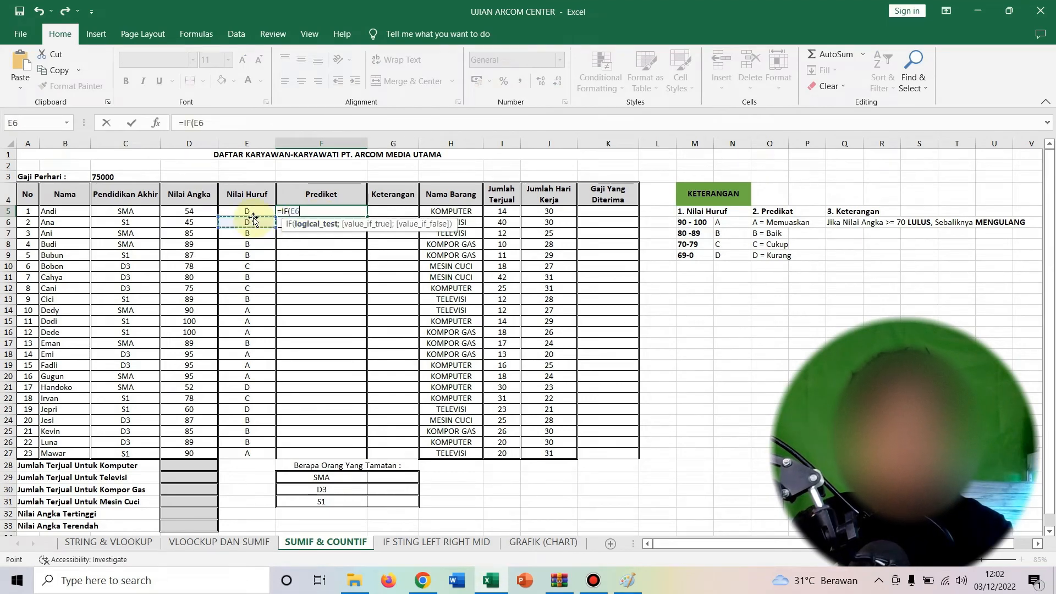
pyautogui.click(251, 208)
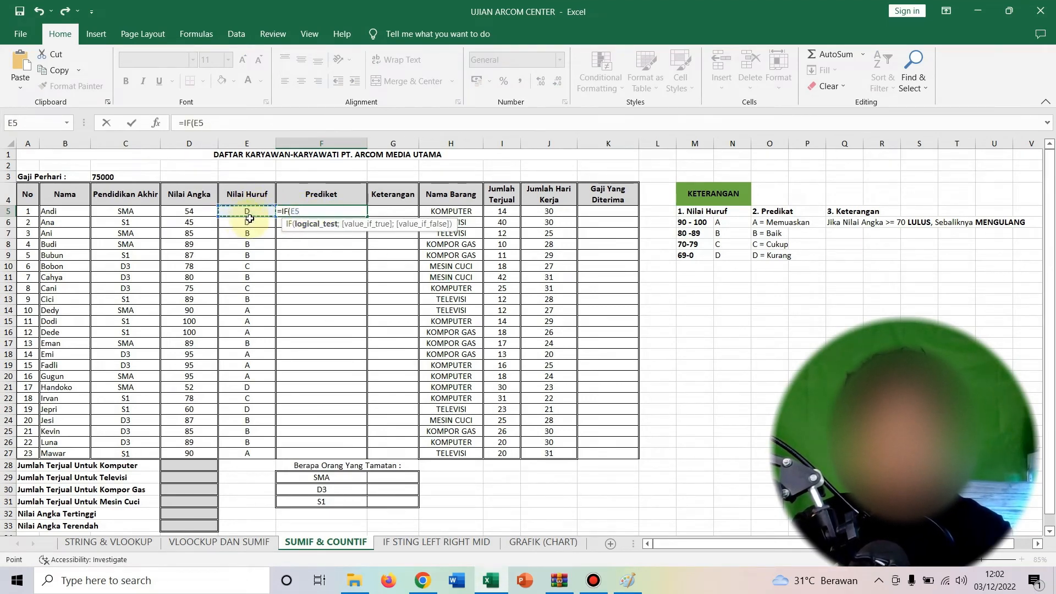
# Step: Complete the first IF's test as E5="A" and make it return "MEMUASKAN", followed by a semicolon
pyautogui.write('=')
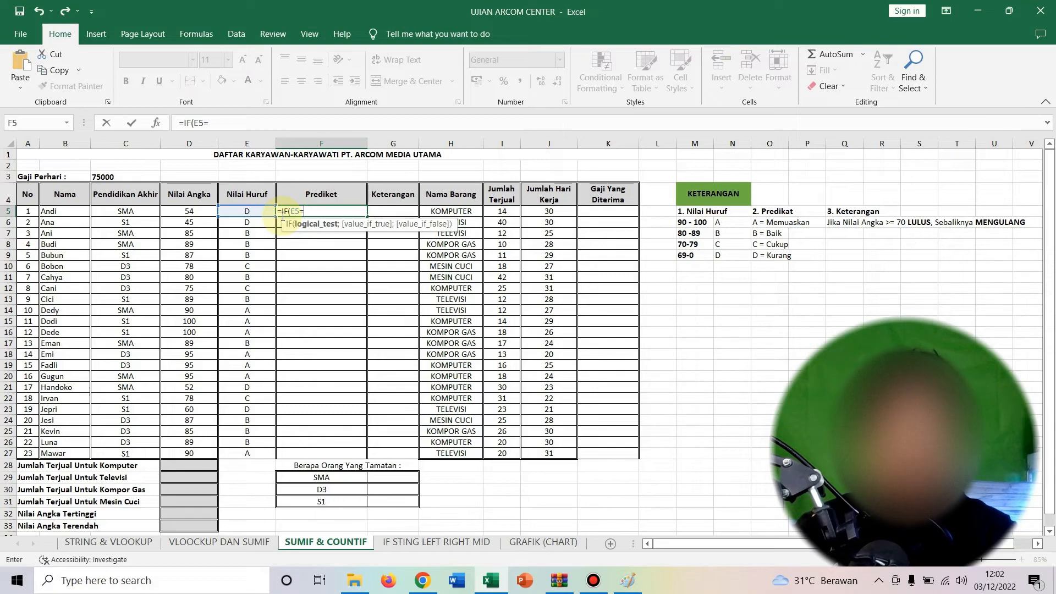
pyautogui.press('BackSpace')
pyautogui.press('BackSpace')
pyautogui.write('A')
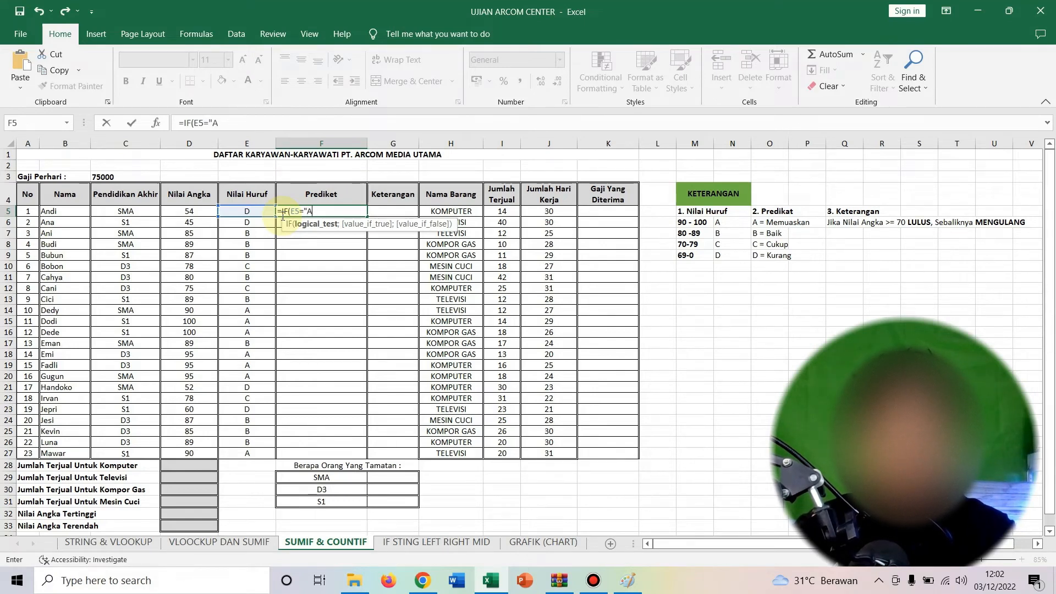
pyautogui.write('"')
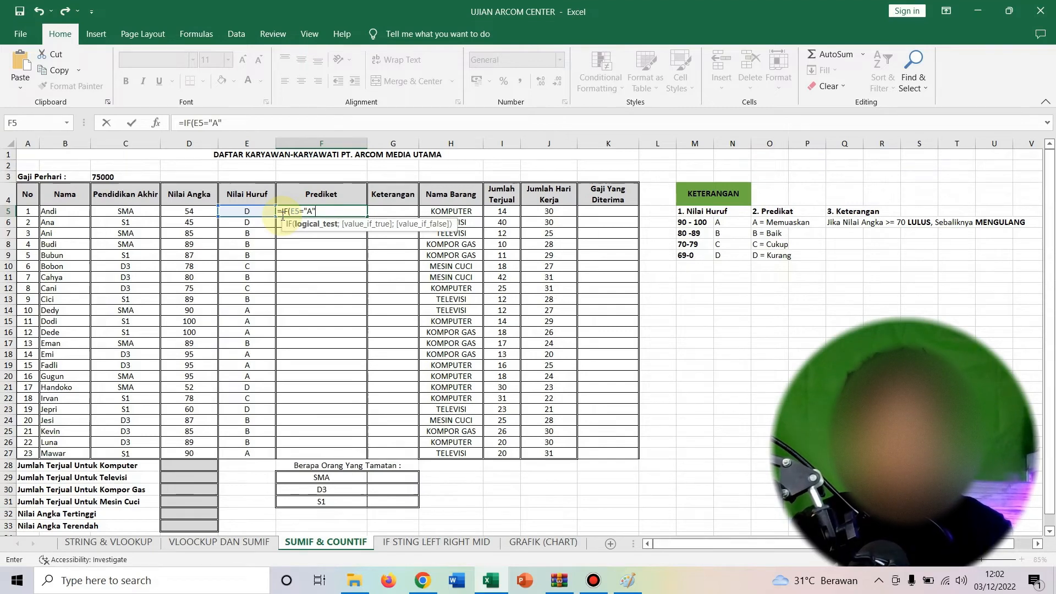
pyautogui.write(';')
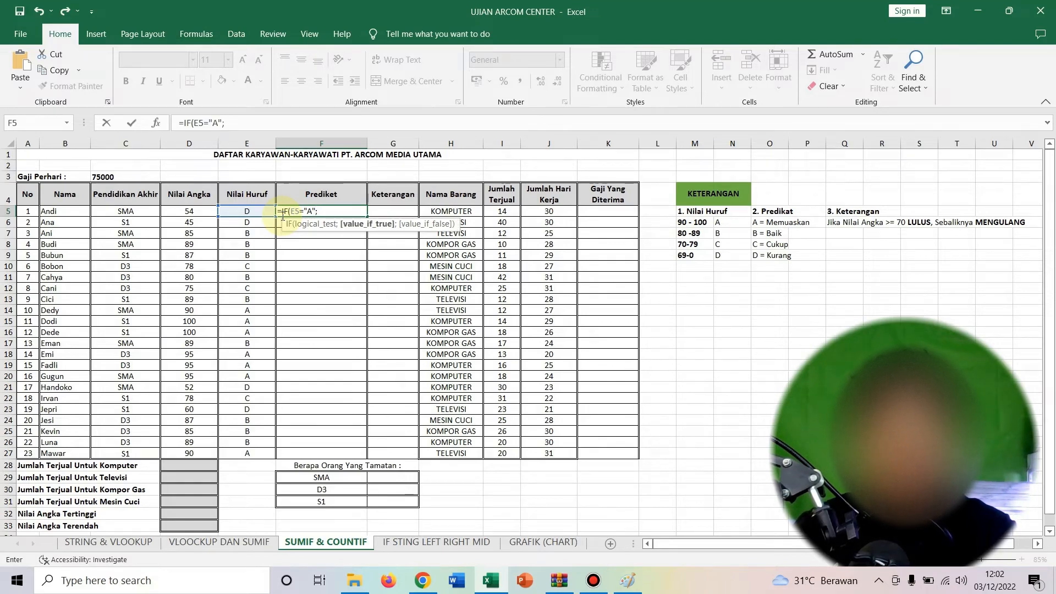
pyautogui.write('"MEM')
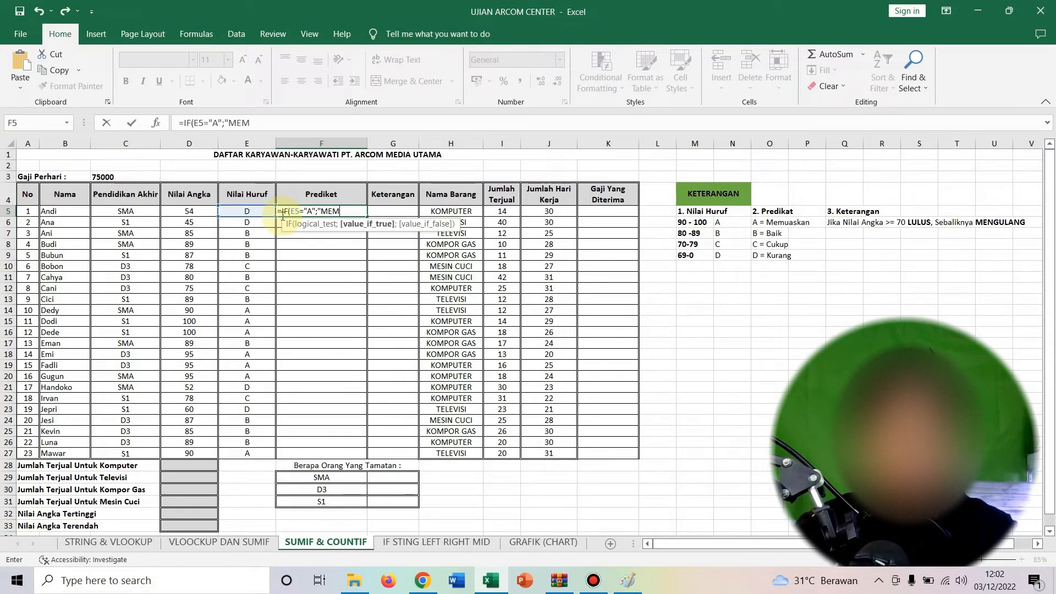
pyautogui.write('UASKAN')
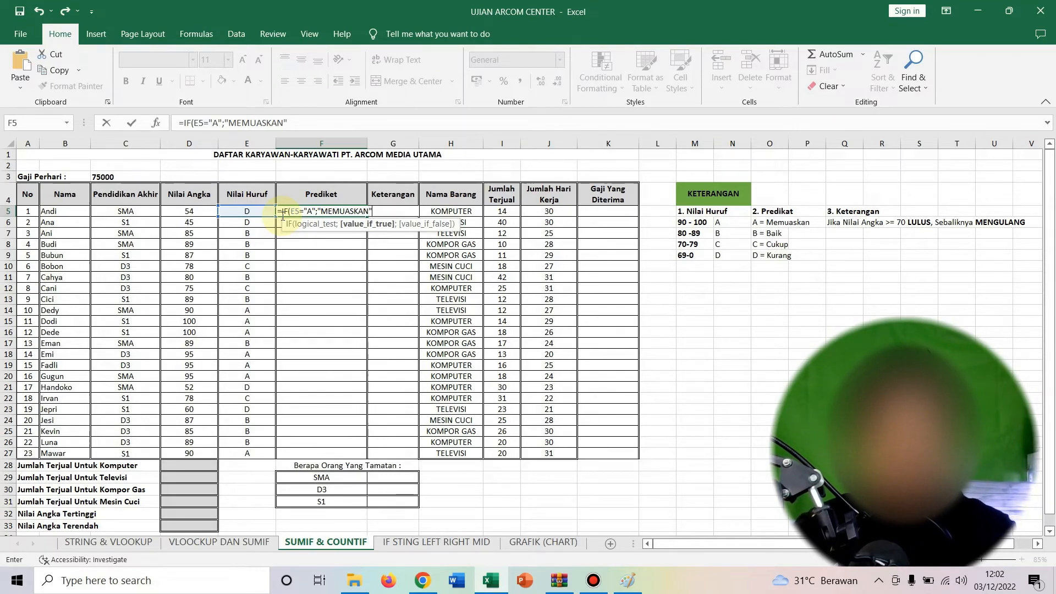
pyautogui.write(';')
# Step: Copy the IF(E5="A";"MEMUASKAN"; segment and paste it at the end of the F5 formula as a second IF
pyautogui.moveTo(376, 212); pyautogui.dragTo(284, 214)
pyautogui.rightClick(290, 212)
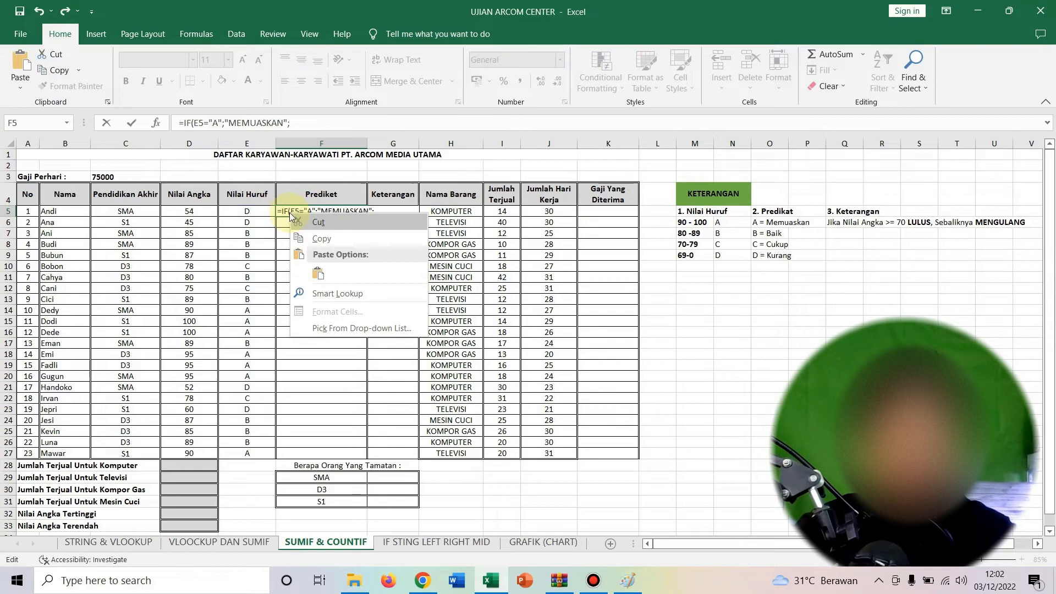
pyautogui.click(314, 236)
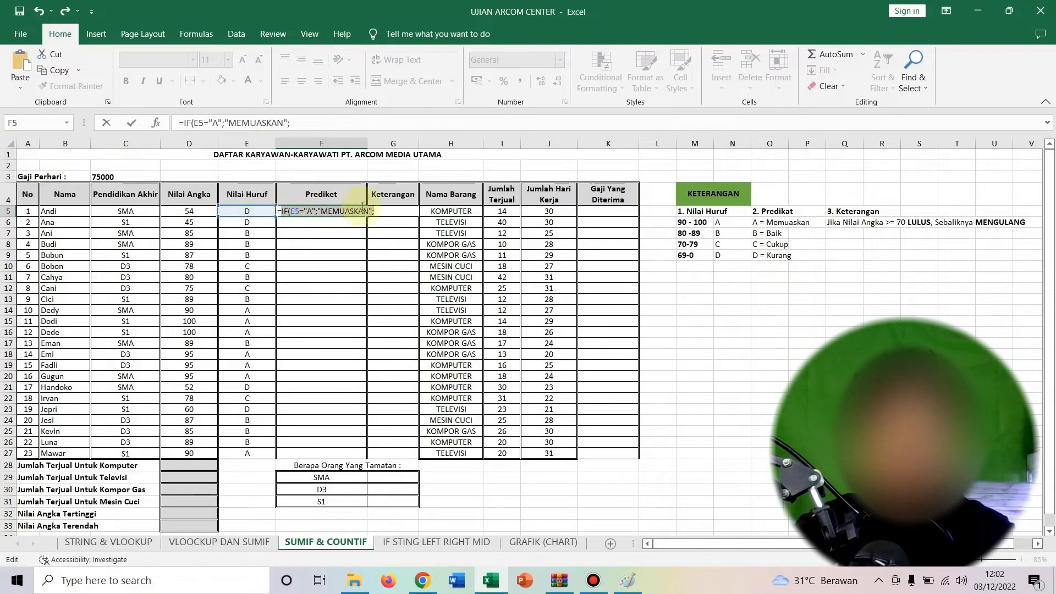
pyautogui.click(374, 213)
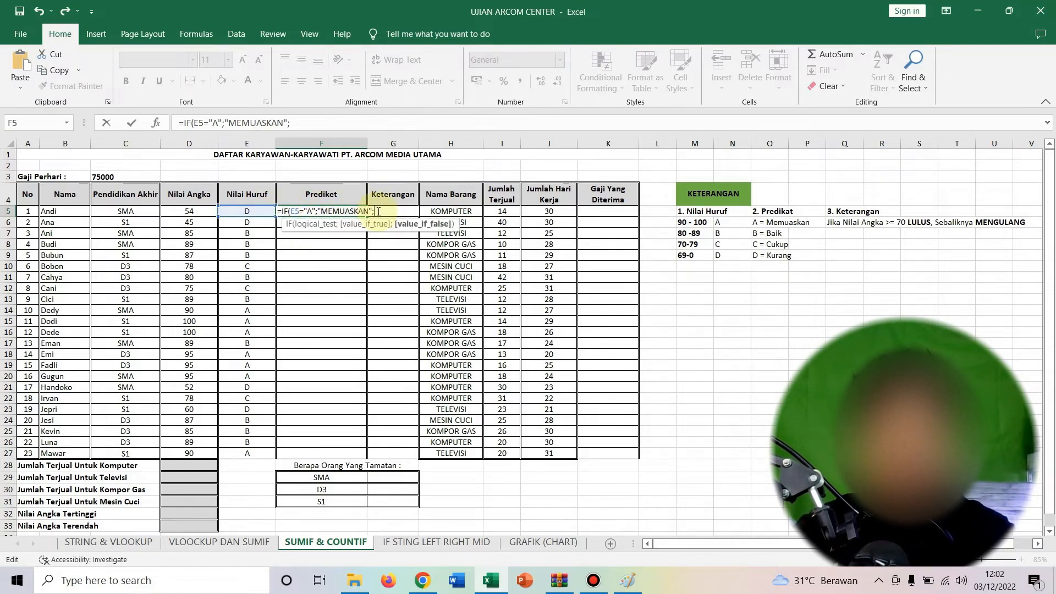
pyautogui.rightClick(378, 214)
pyautogui.click(407, 270)
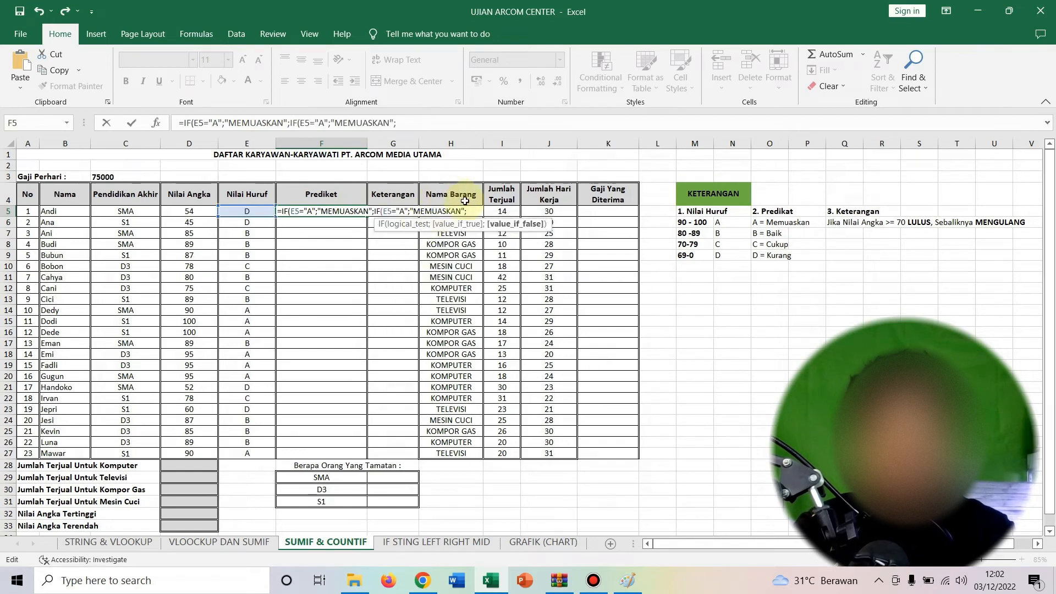
# Step: Change the second IF in the F5 formula to test for "B" and return "BAIK"
pyautogui.click(407, 211)
pyautogui.press('BackSpace')
pyautogui.write('B')
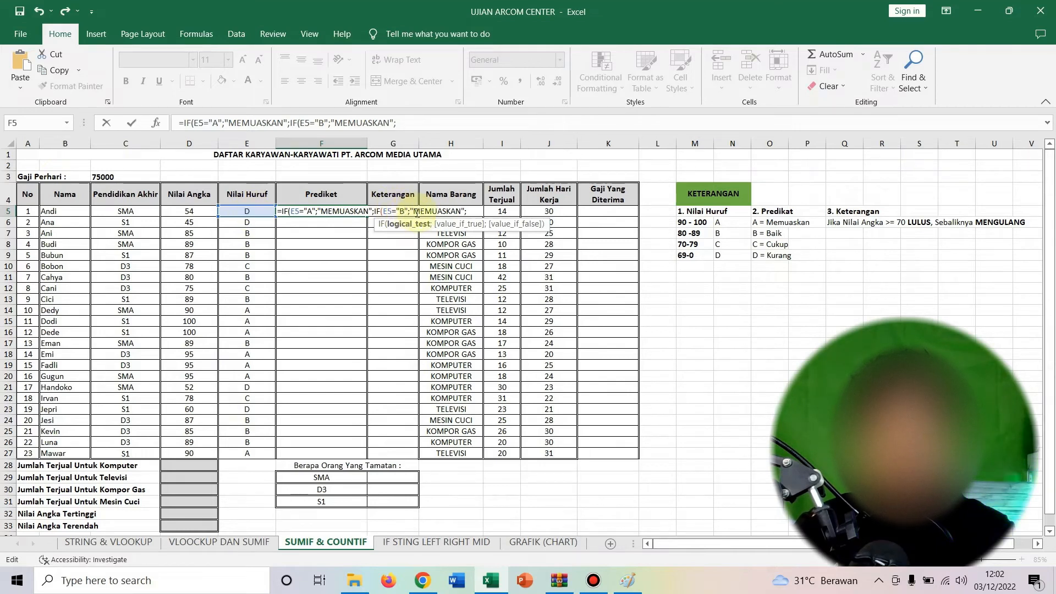
pyautogui.moveTo(414, 212); pyautogui.dragTo(461, 212)
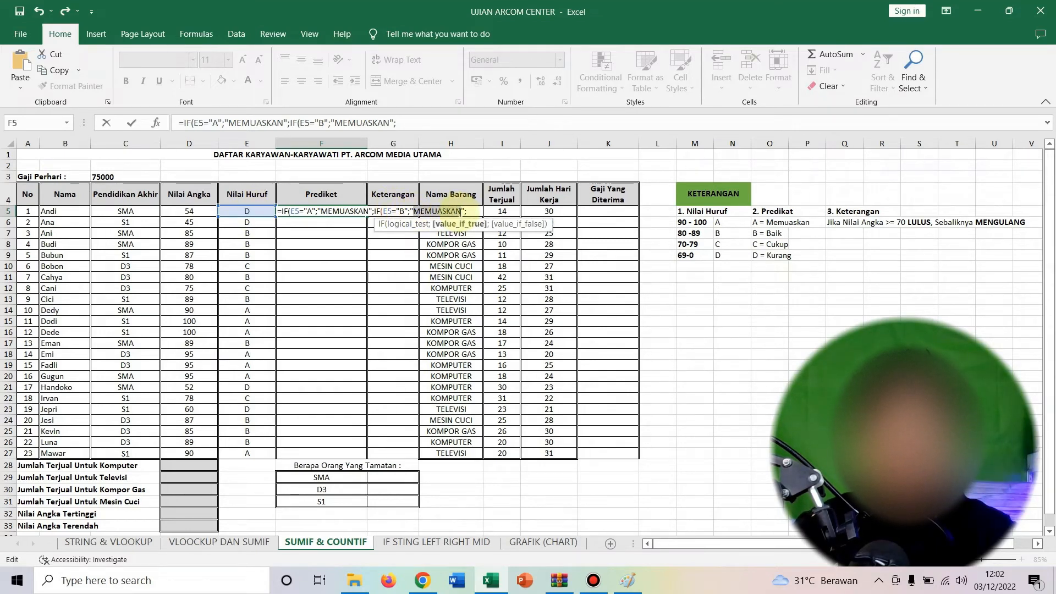
pyautogui.write('BAIK')
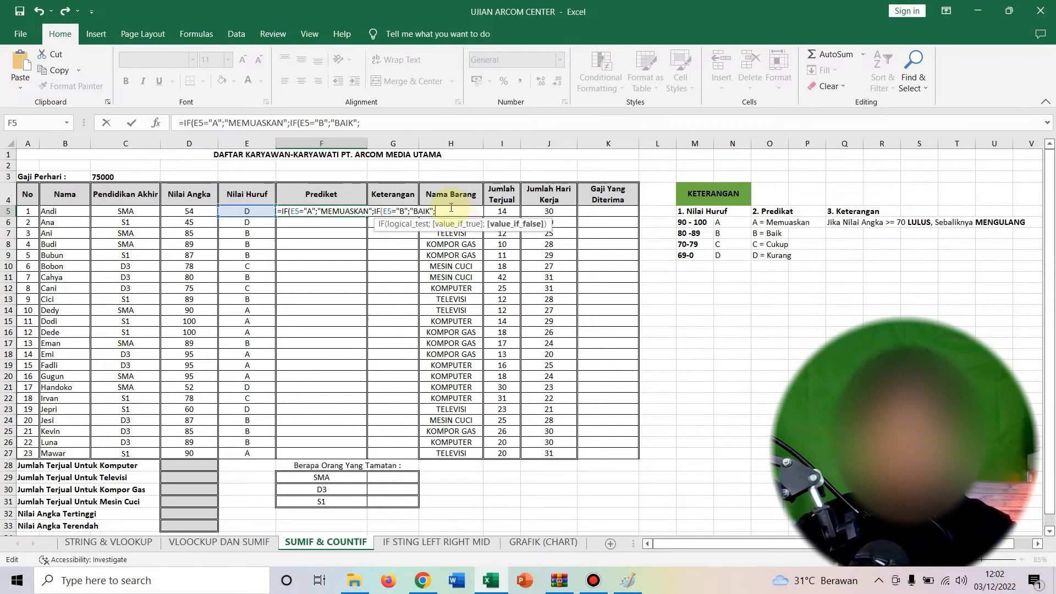
# Step: Paste the copied segment as a third nested IF and change it to test for "C" and return "CUKUP"
pyautogui.rightClick(451, 207)
pyautogui.click(478, 268)
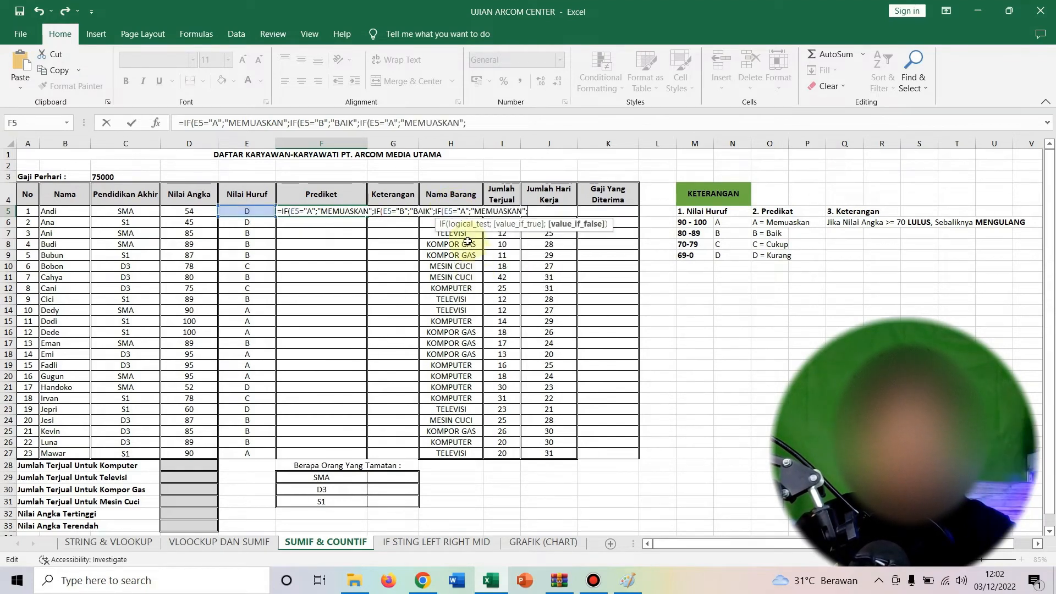
pyautogui.doubleClick(465, 211)
pyautogui.write('C')
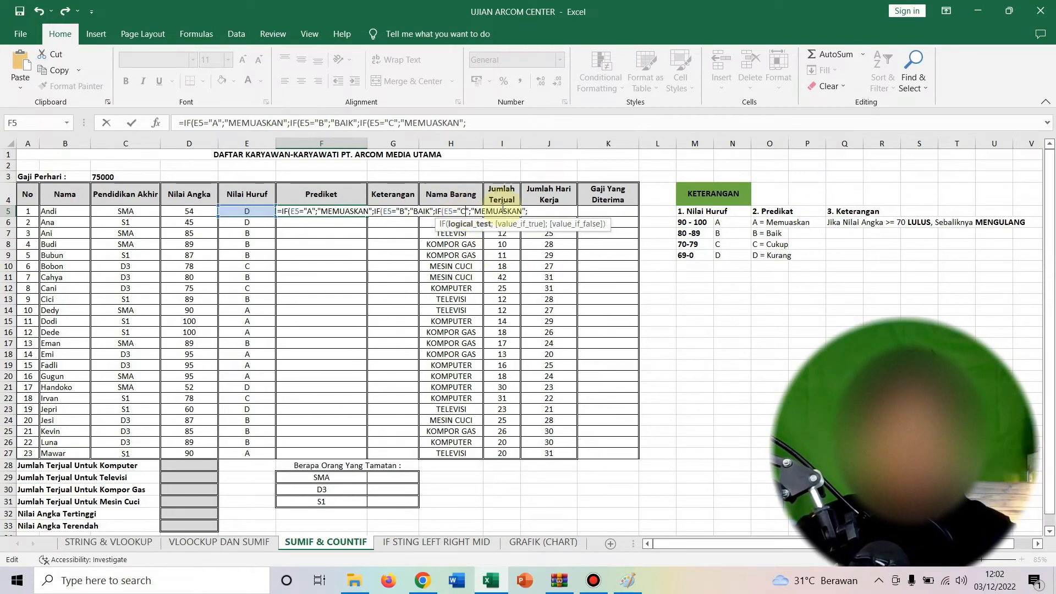
pyautogui.moveTo(526, 211); pyautogui.dragTo(476, 211)
pyautogui.write('CUKUP')
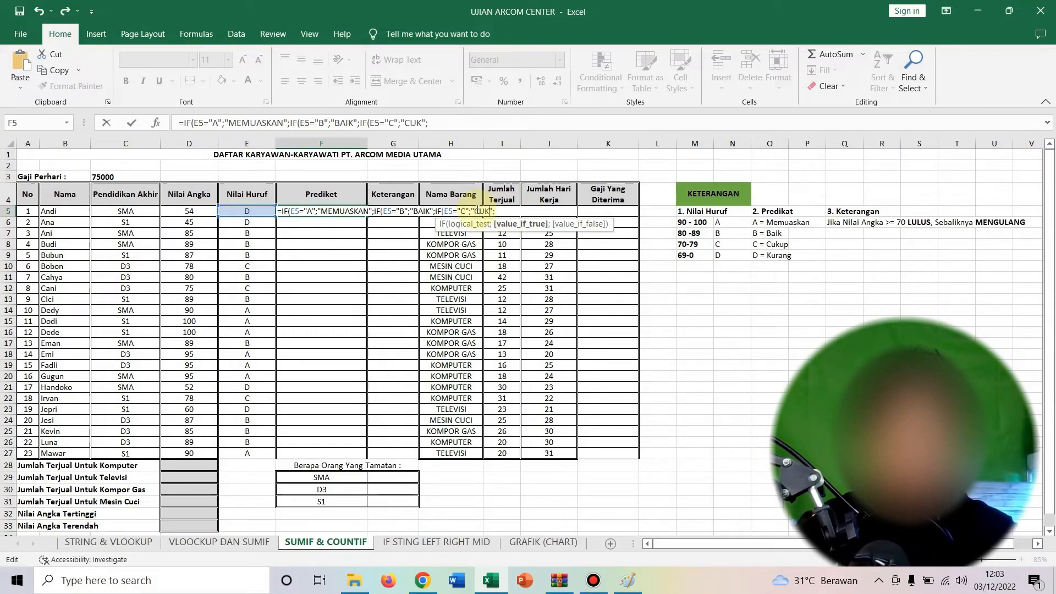
# Step: Paste the copied segment as a fourth nested IF and change it to test for "D" and return "KURANG"
pyautogui.rightClick(515, 212)
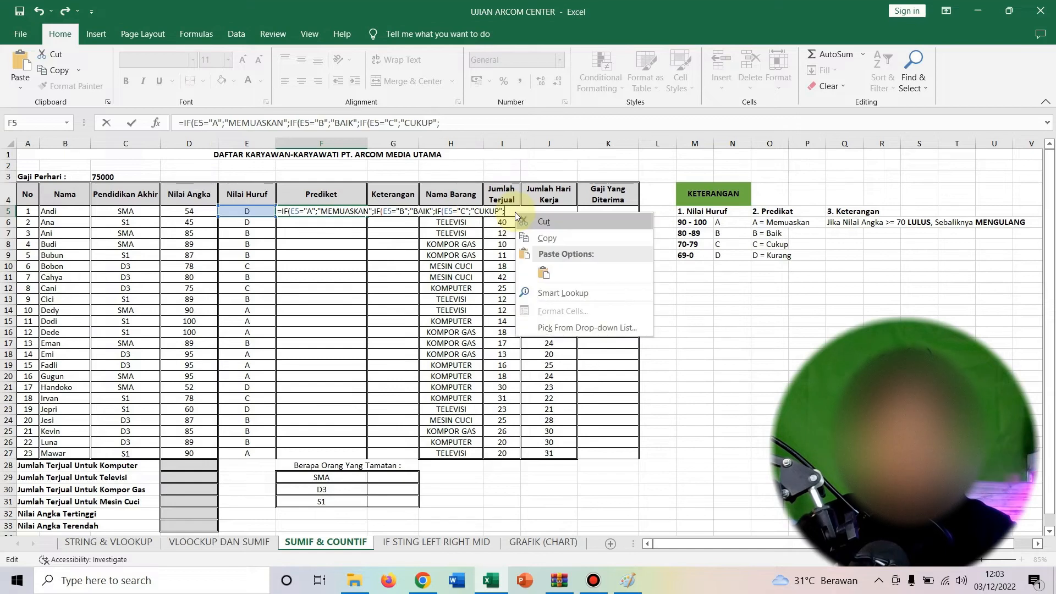
pyautogui.click(549, 272)
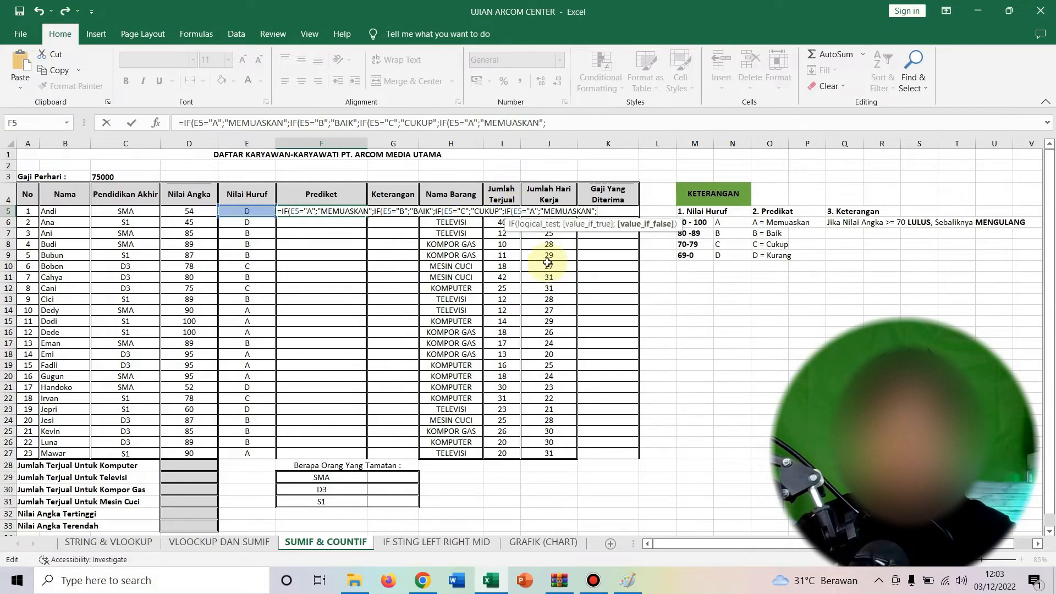
pyautogui.doubleClick(534, 212)
pyautogui.write('D')
pyautogui.moveTo(547, 213); pyautogui.dragTo(582, 214)
pyautogui.write('KURANG')
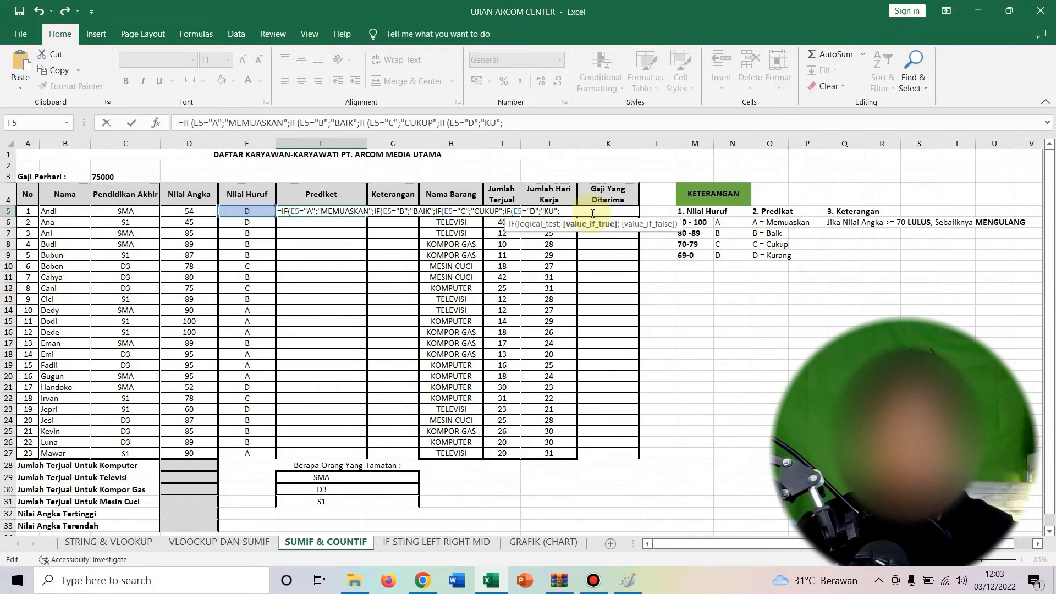
# Step: Replace the F5 formula's trailing semicolon with four closing parentheses, and fill the entered formula down to F27
pyautogui.click(592, 212)
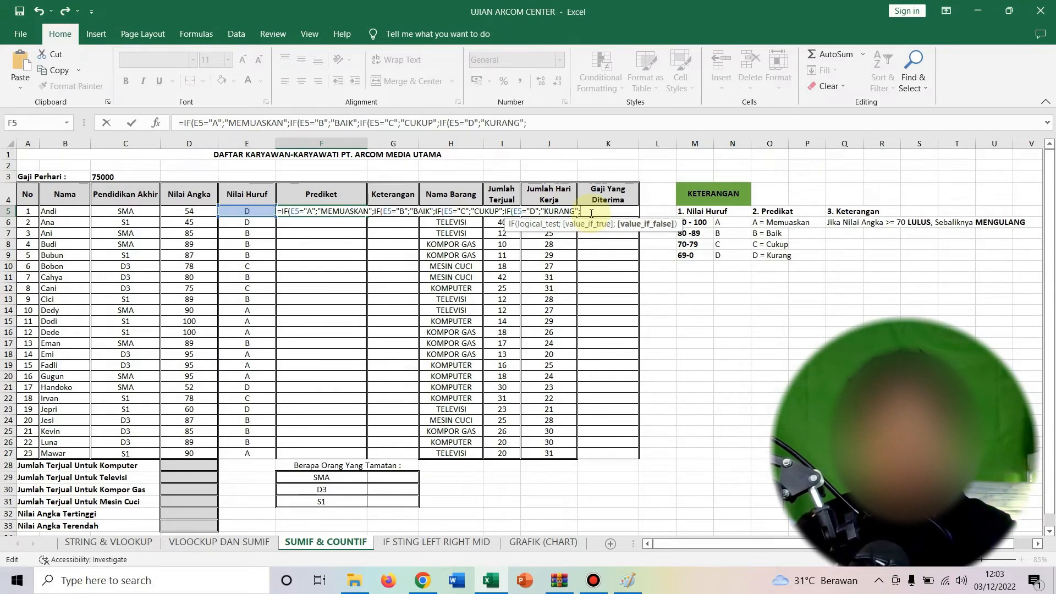
pyautogui.press('BackSpace')
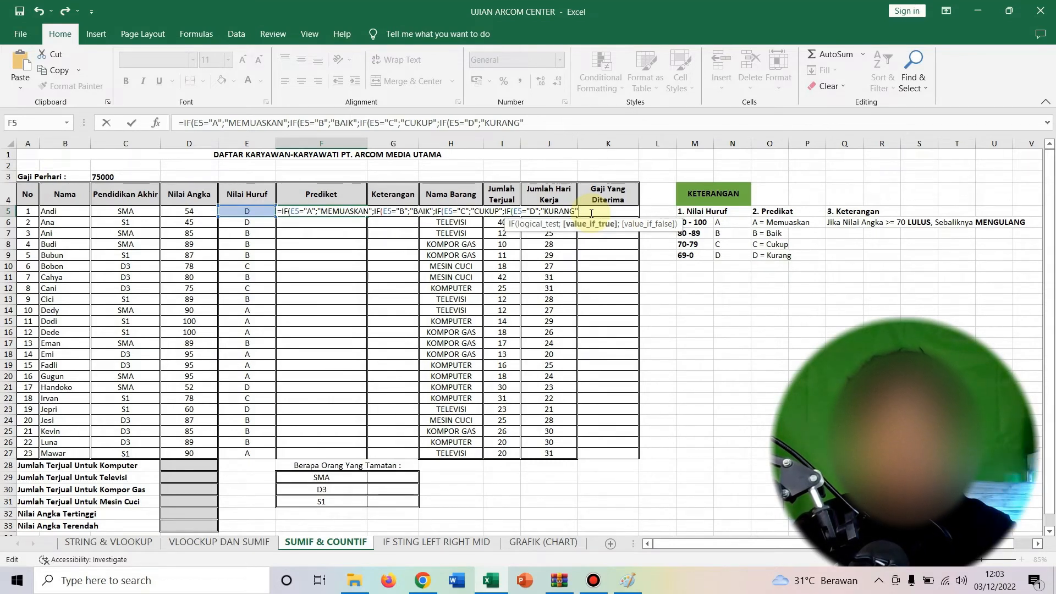
pyautogui.write('))')
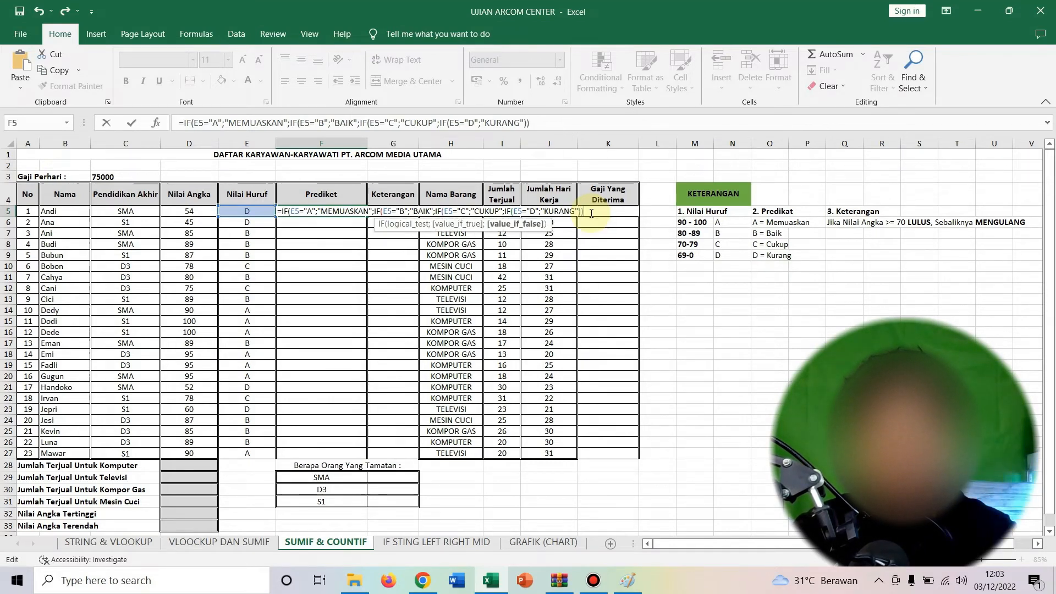
pyautogui.write('))')
pyautogui.press('Return')
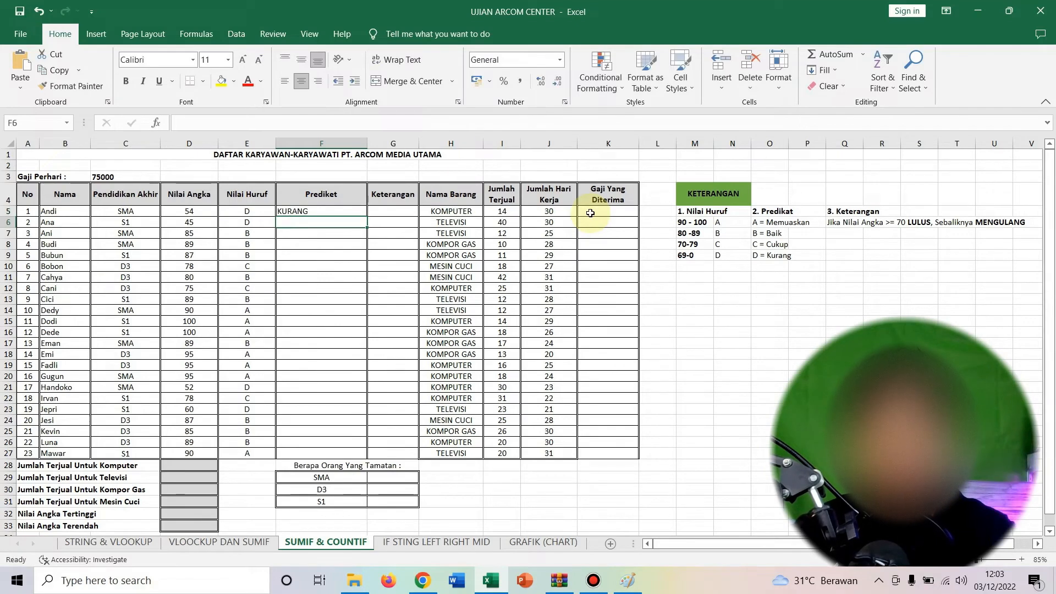
pyautogui.click(362, 214)
pyautogui.moveTo(367, 218); pyautogui.dragTo(373, 456)
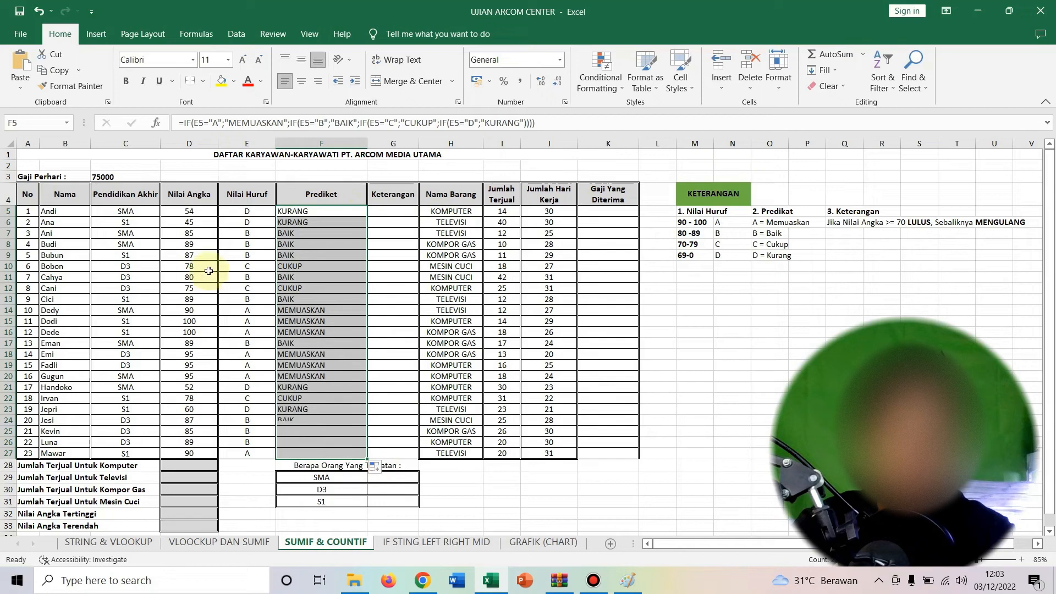
# Step: Review the nested IF predicate formulas in F5 and F7, leaving both as they are
pyautogui.click(304, 213)
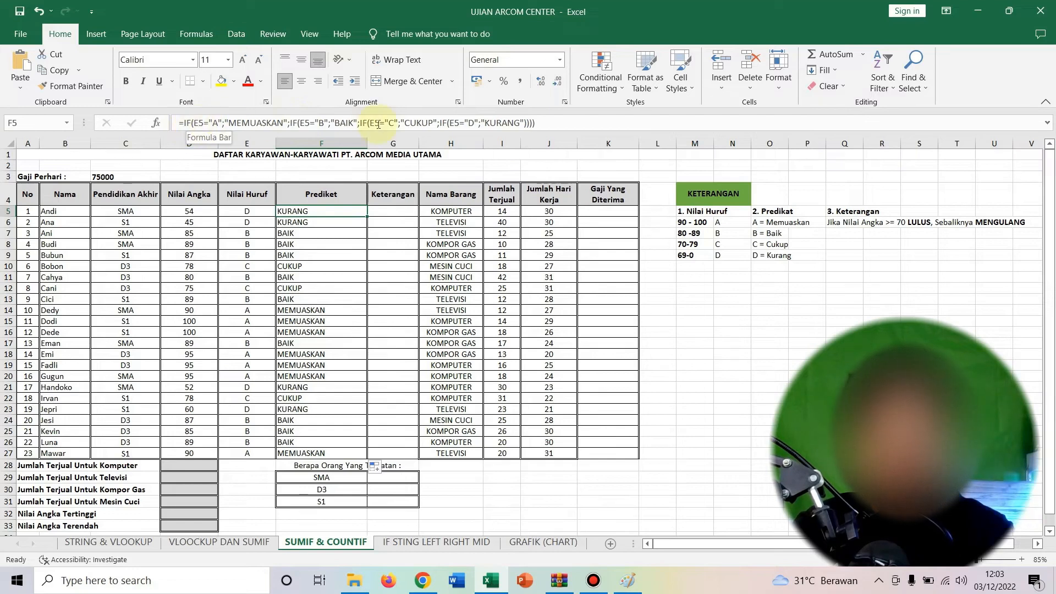
pyautogui.doubleClick(289, 211)
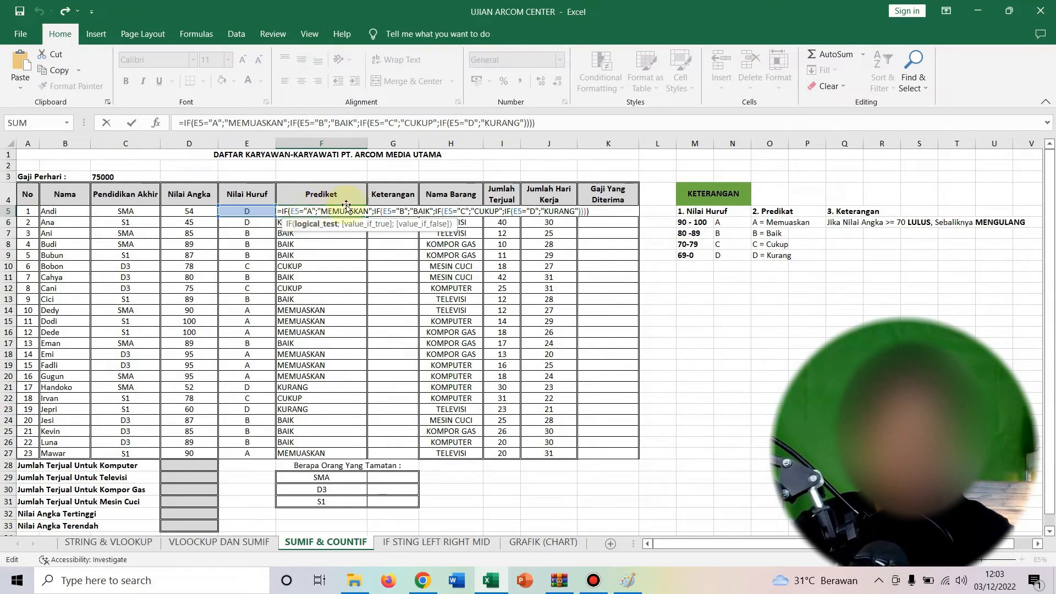
pyautogui.moveTo(372, 209); pyautogui.dragTo(292, 203)
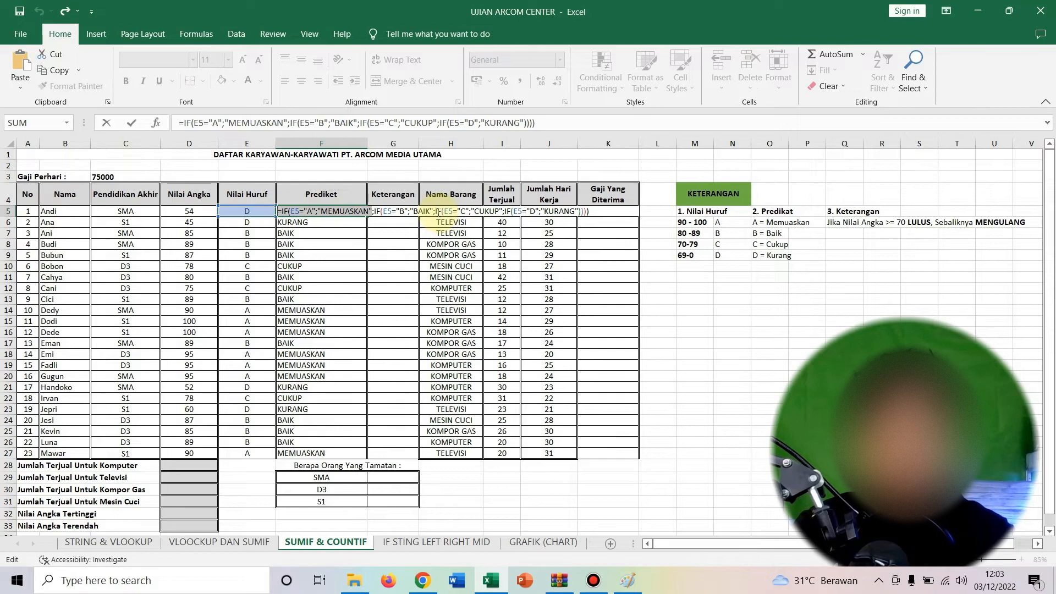
pyautogui.click(465, 211)
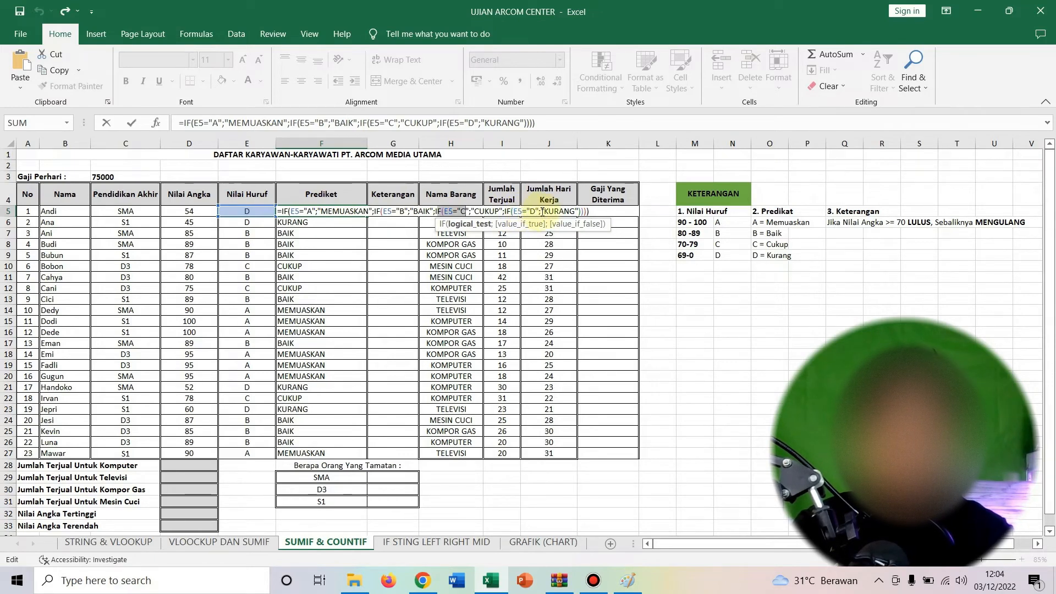
pyautogui.press('Return')
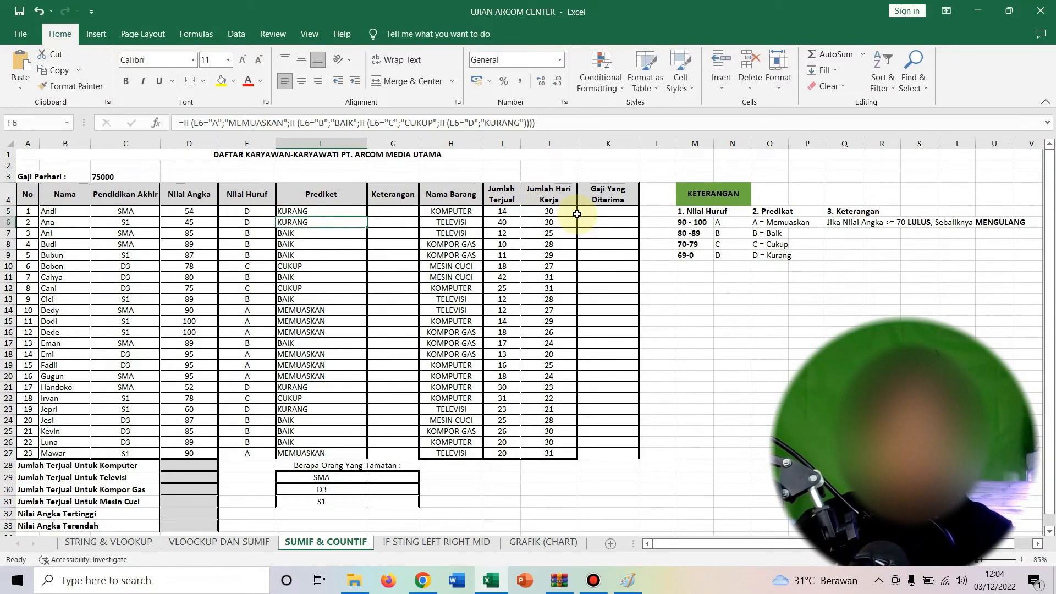
pyautogui.doubleClick(328, 236)
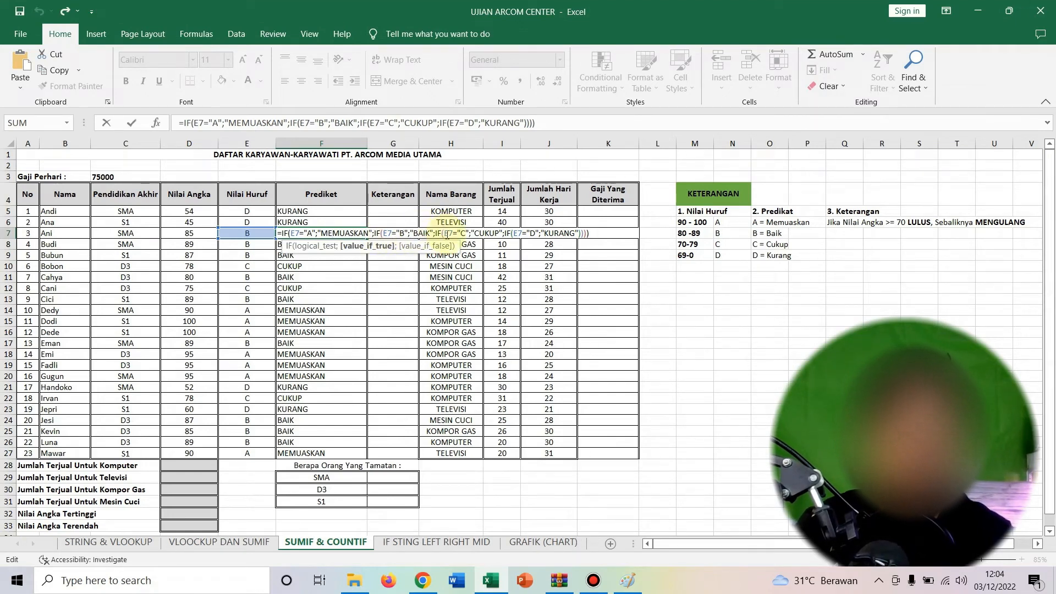
pyautogui.press('Return')
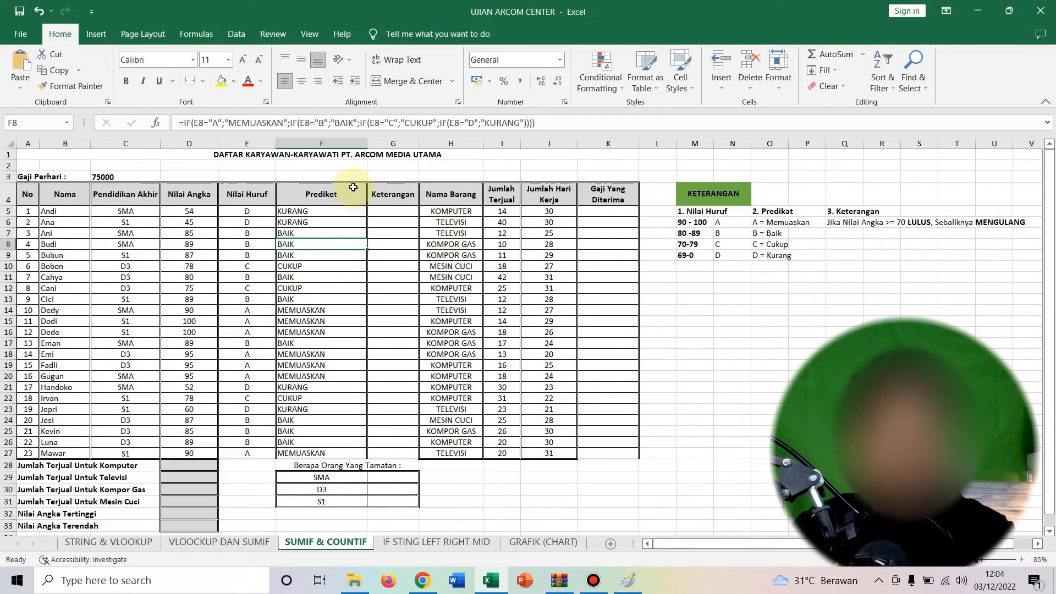
# Step: Begin an IF formula in G5 that tests whether D5 is at least 70 and returns "LULUS" when true
pyautogui.click(315, 142)
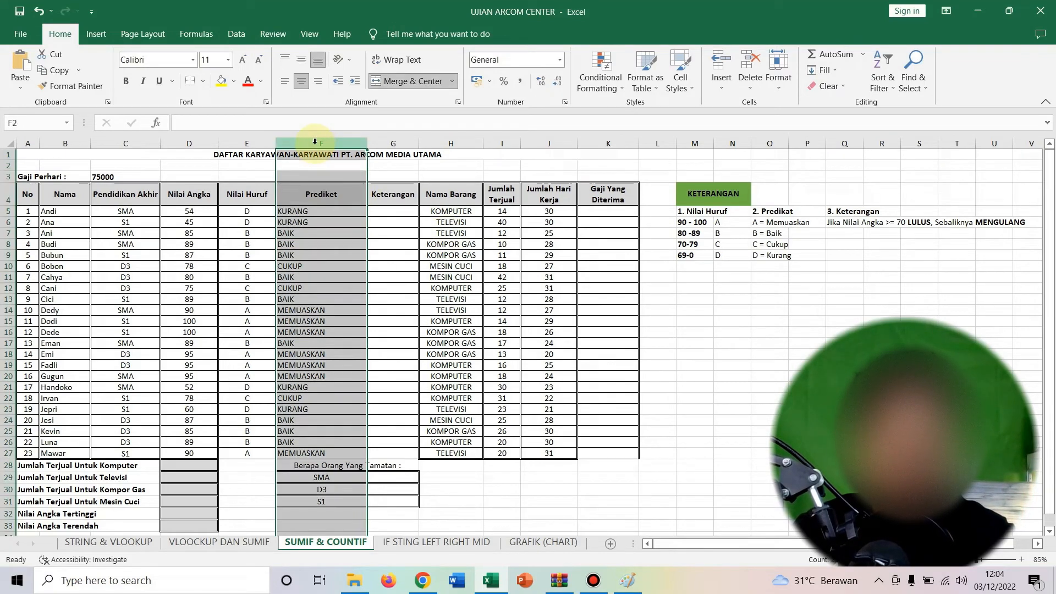
pyautogui.click(289, 210)
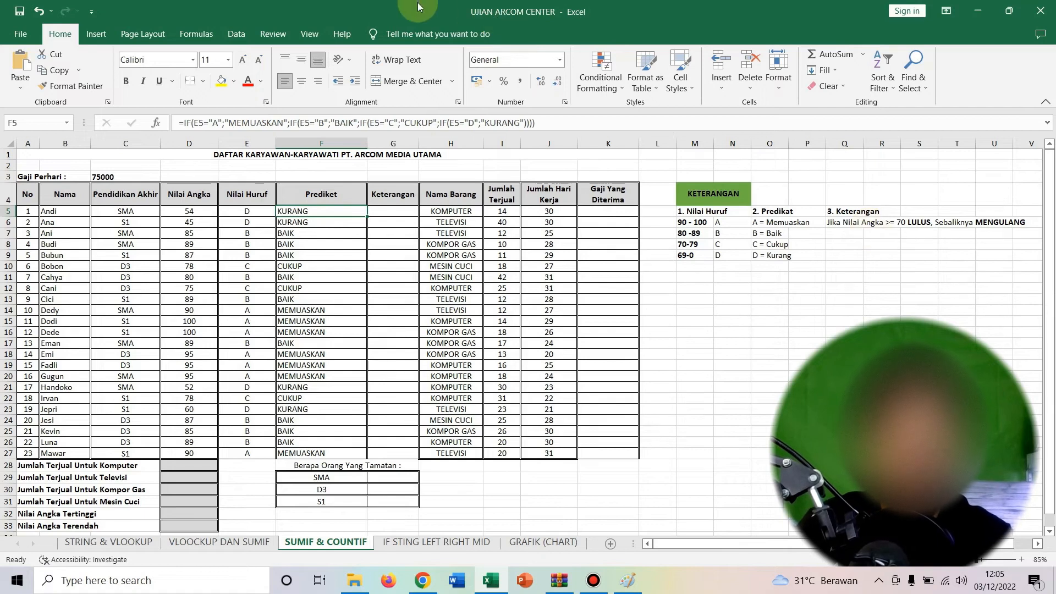
pyautogui.click(399, 212)
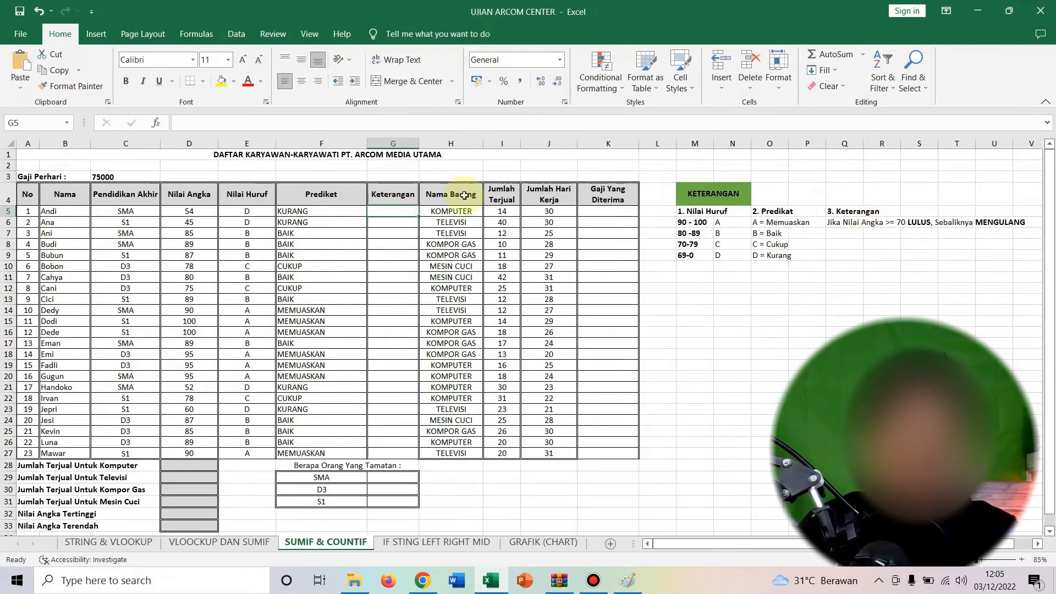
pyautogui.write('=IF')
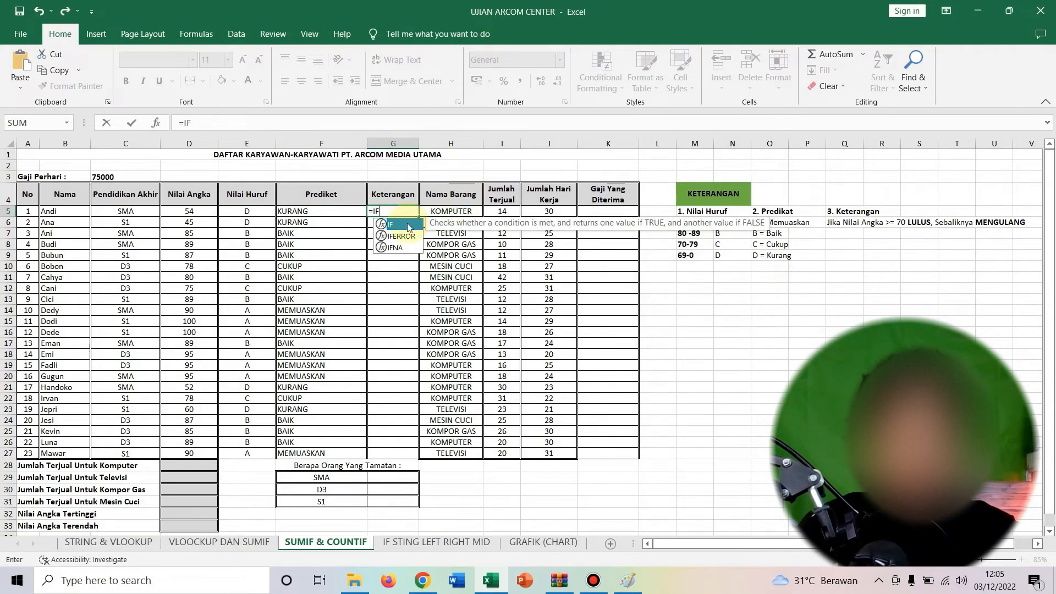
pyautogui.write('(')
pyautogui.click(197, 213)
pyautogui.write('>')
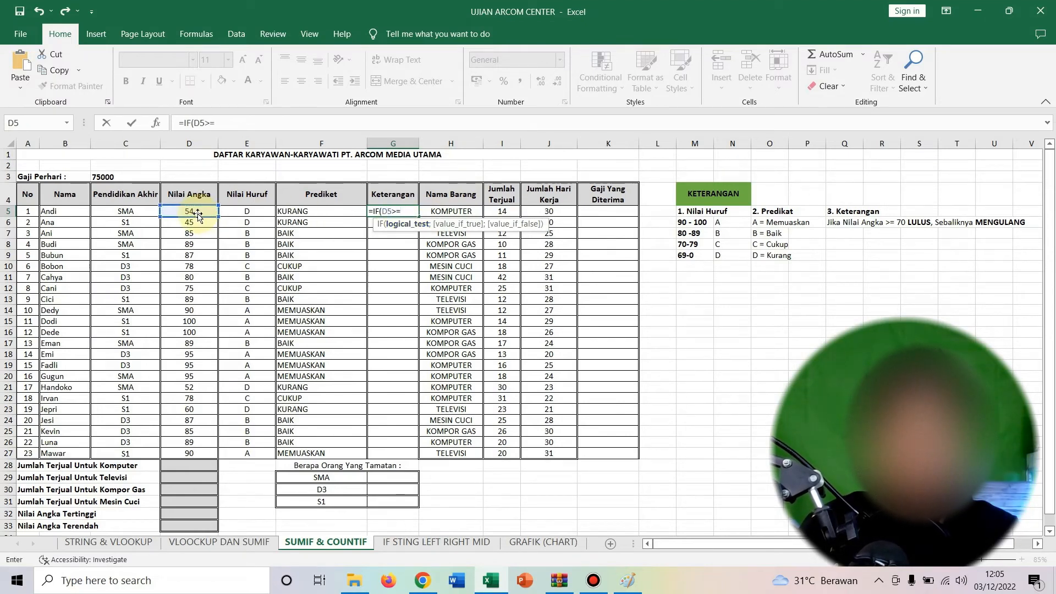
pyautogui.write('=70;')
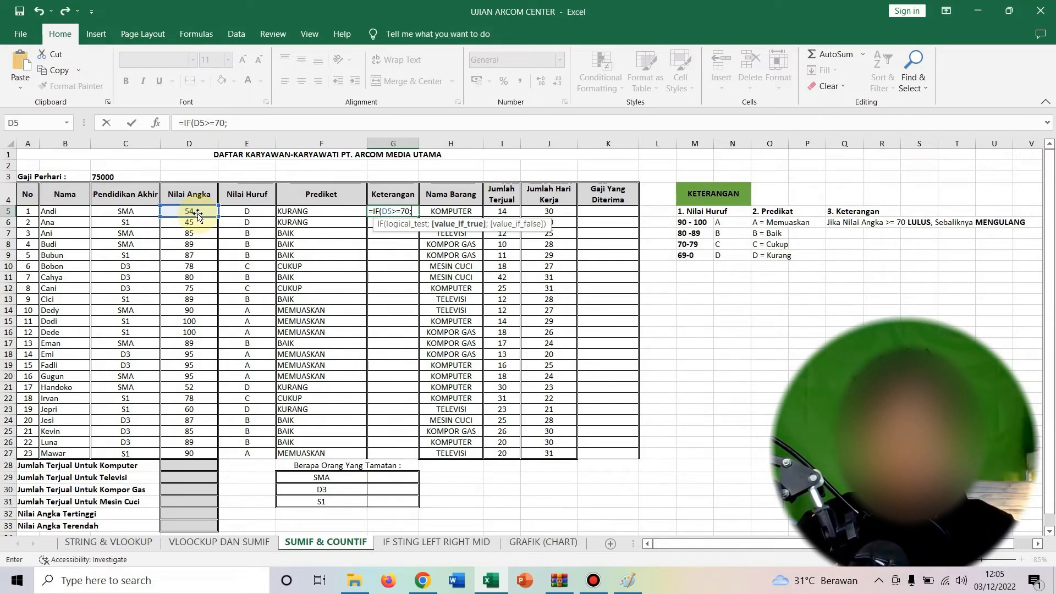
pyautogui.write('"')
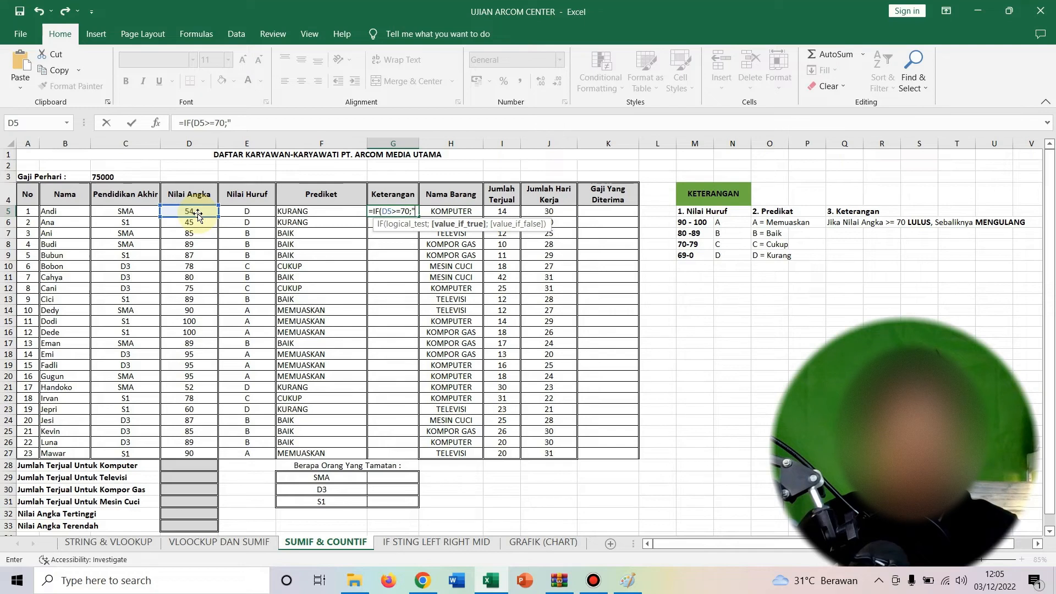
pyautogui.write('LULUS')
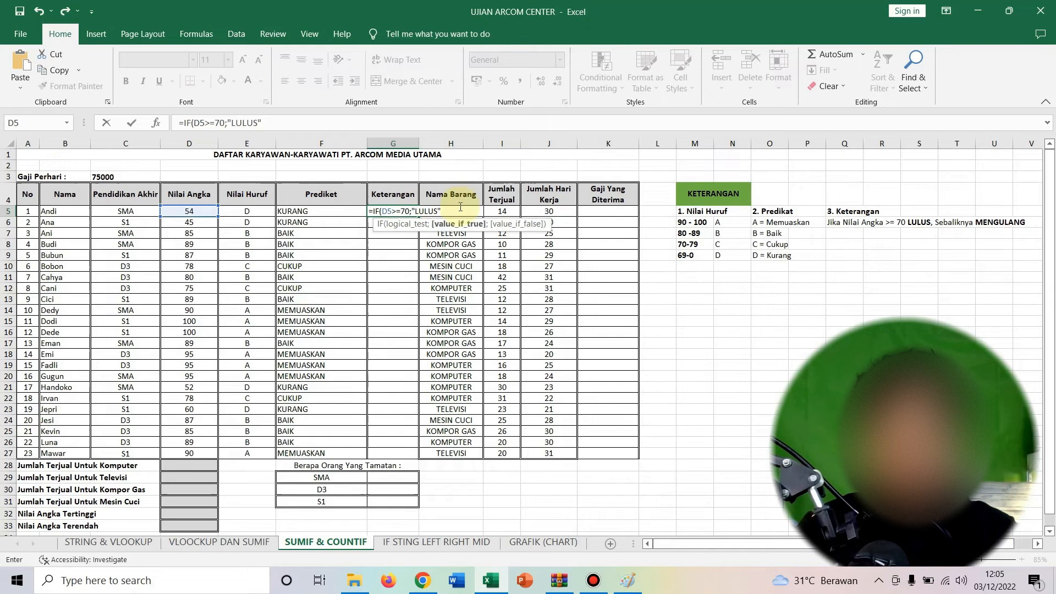
# Step: Add a nested IF to the G5 formula that tests D5<70 and returns "MENGULANG"
pyautogui.write(';')
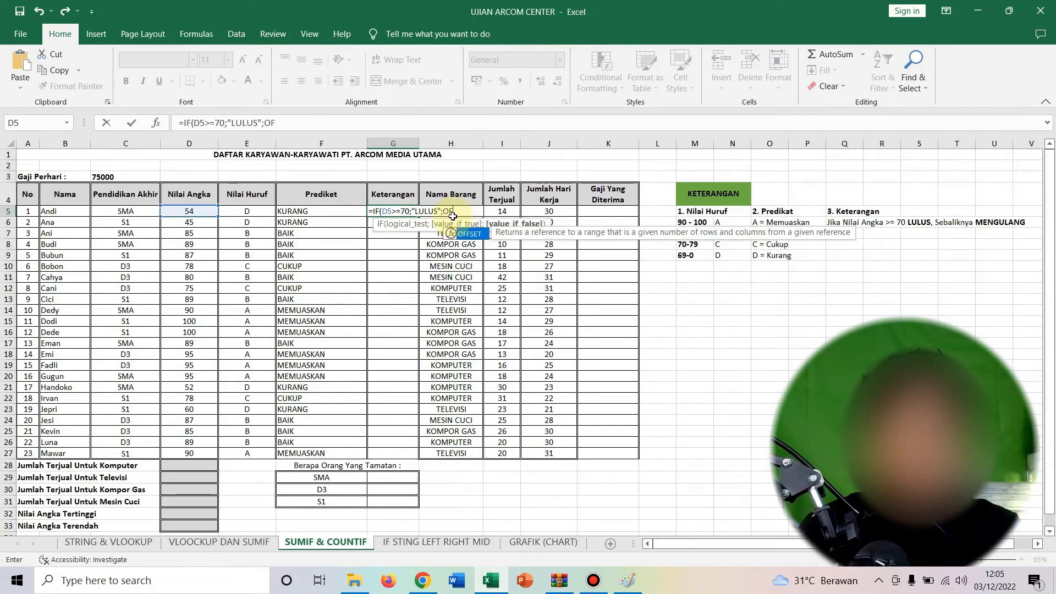
pyautogui.write('IF(')
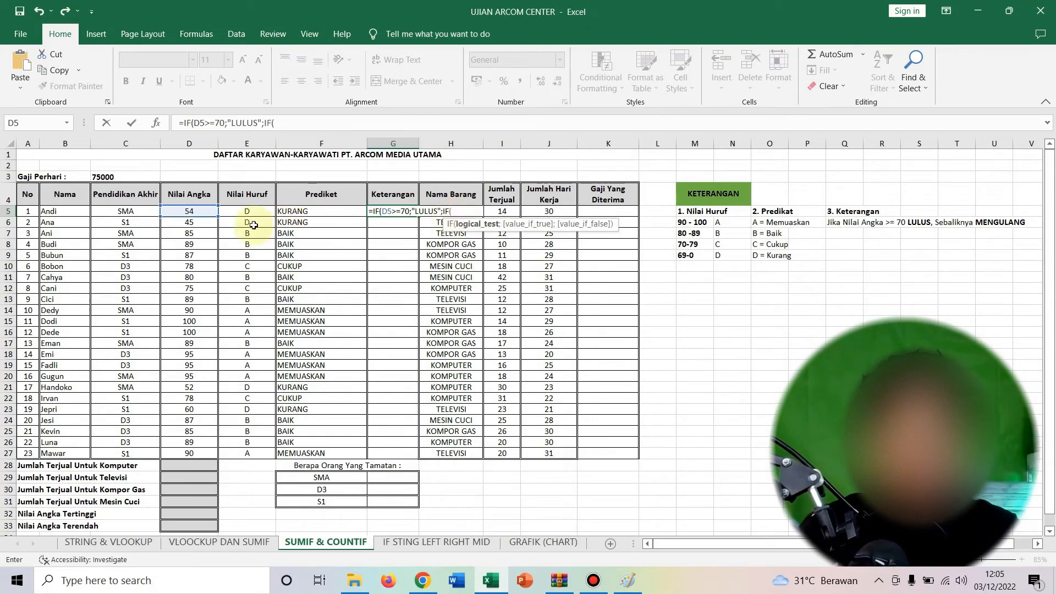
pyautogui.click(196, 212)
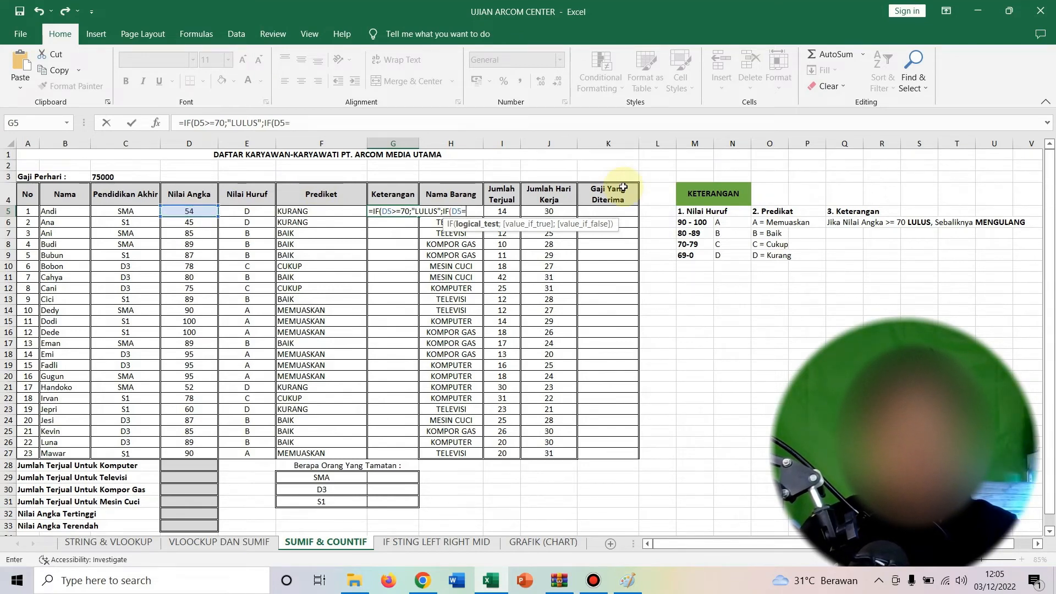
pyautogui.write('<')
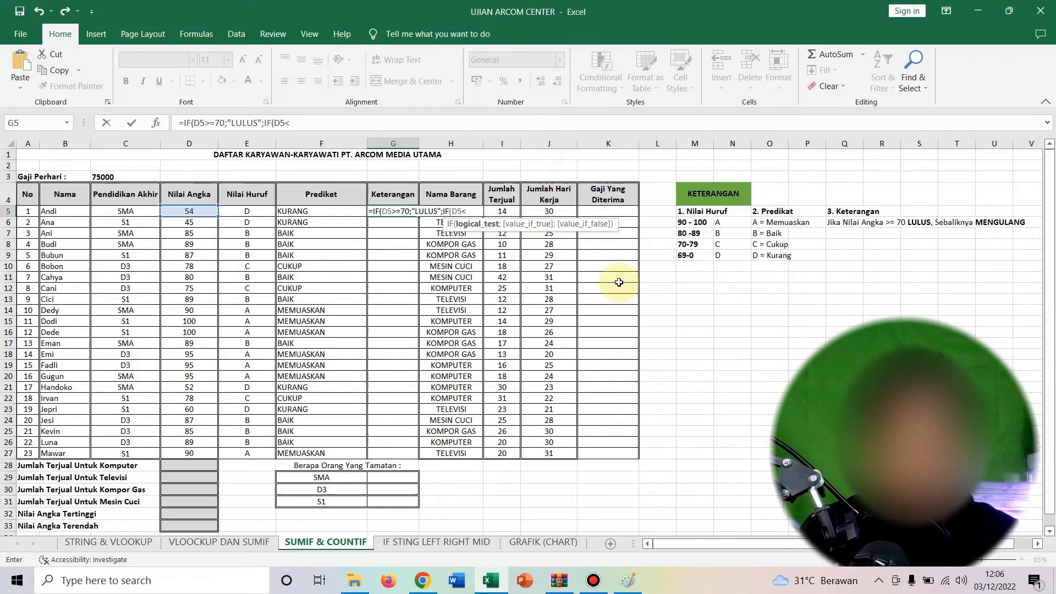
pyautogui.write('70')
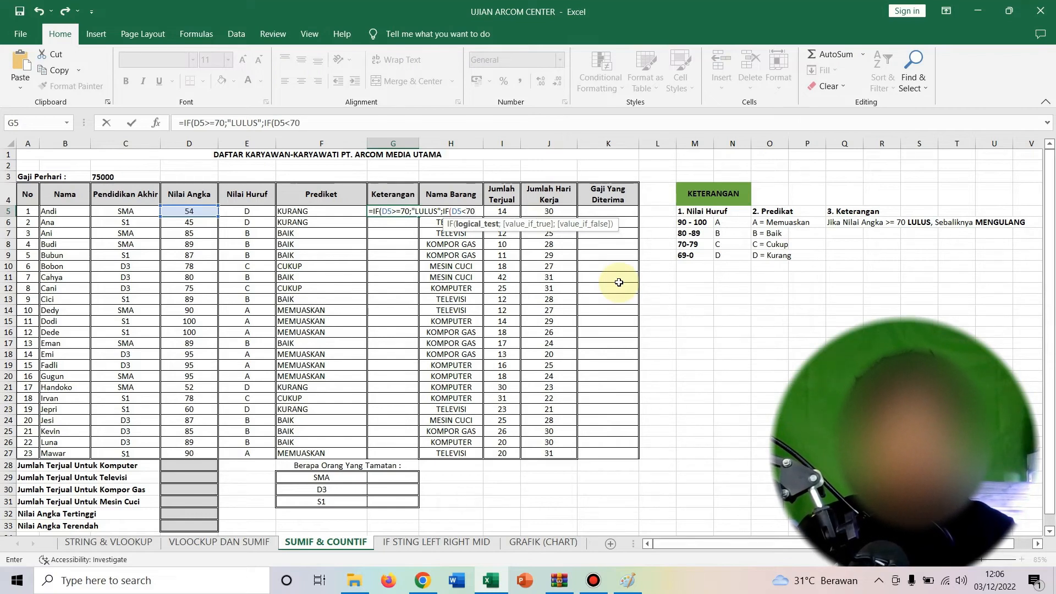
pyautogui.write(';"MENGULANG')
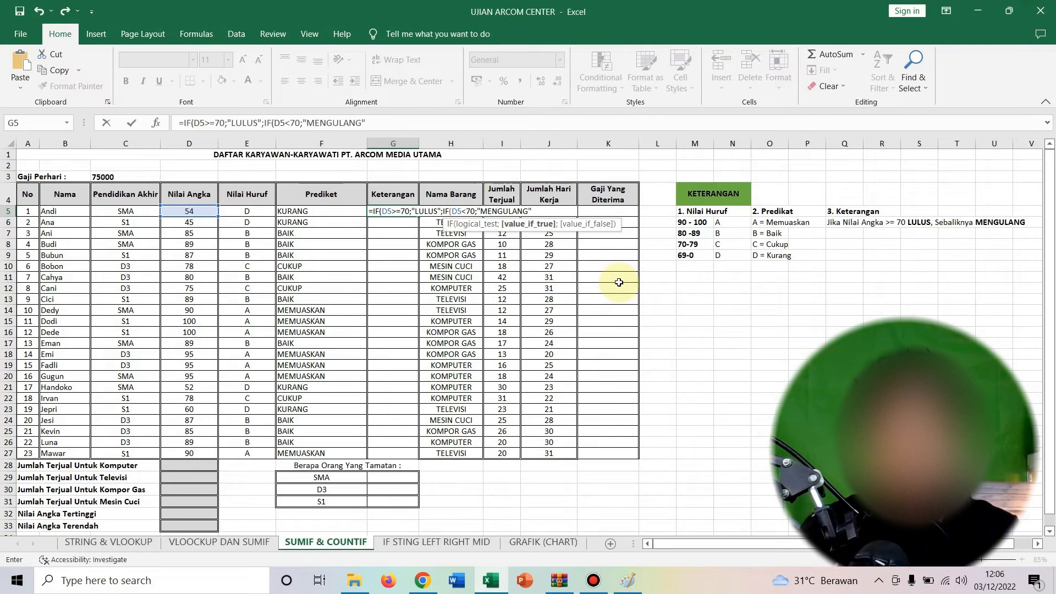
# Step: Close the G5 formula with two parentheses, enter it, and fill it down to G27
pyautogui.write('))')
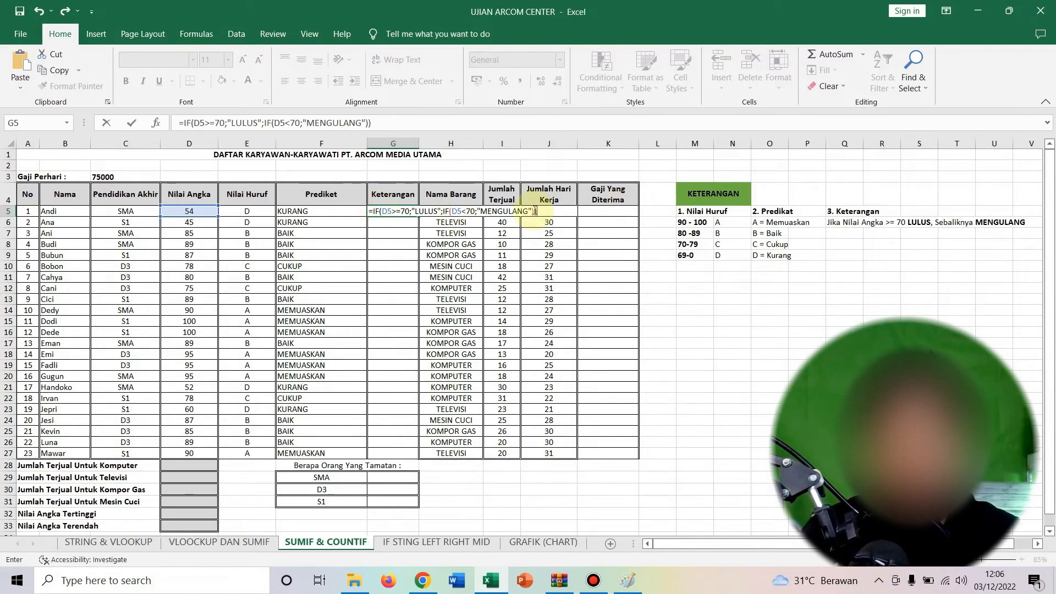
pyautogui.press('Return')
pyautogui.click(392, 211)
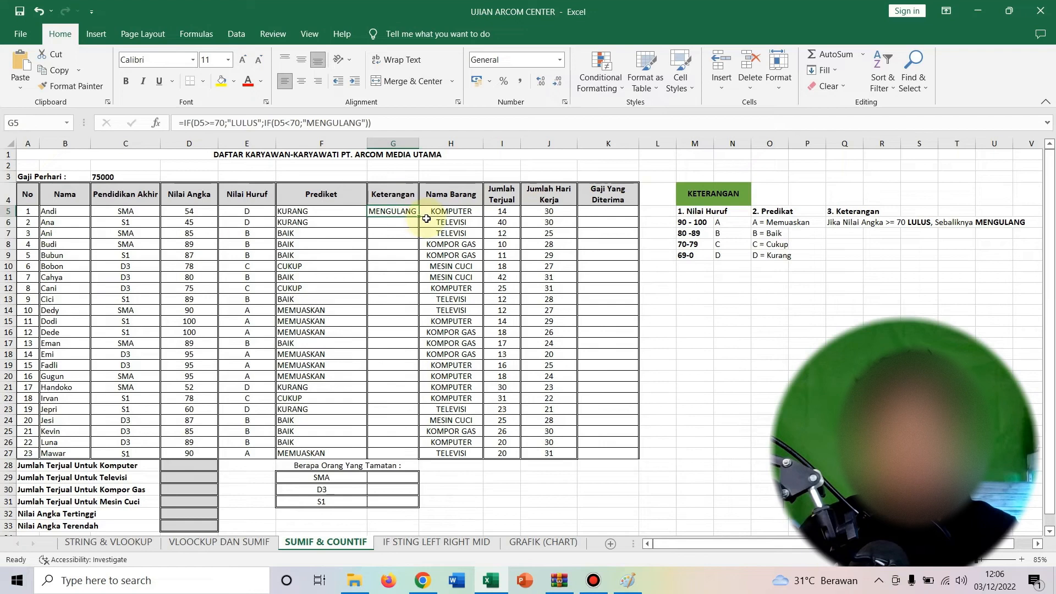
pyautogui.moveTo(419, 217); pyautogui.dragTo(392, 465)
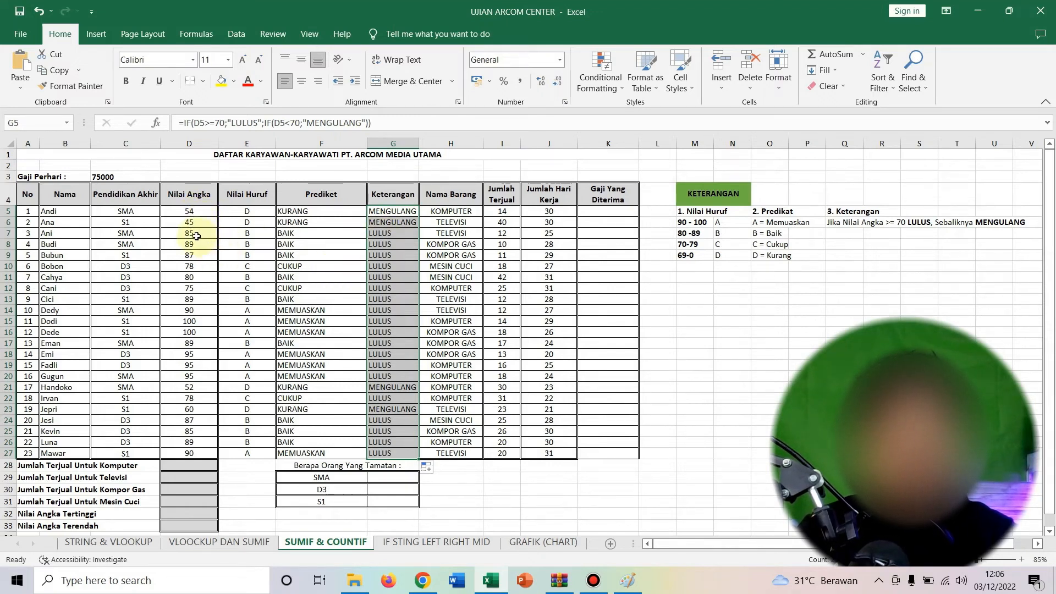
# Step: Simplify the G5 formula to =IF(D5>=70;"LULUS";"MENGULANG") by removing the nested IF, and fill it down to G27
pyautogui.click(403, 212)
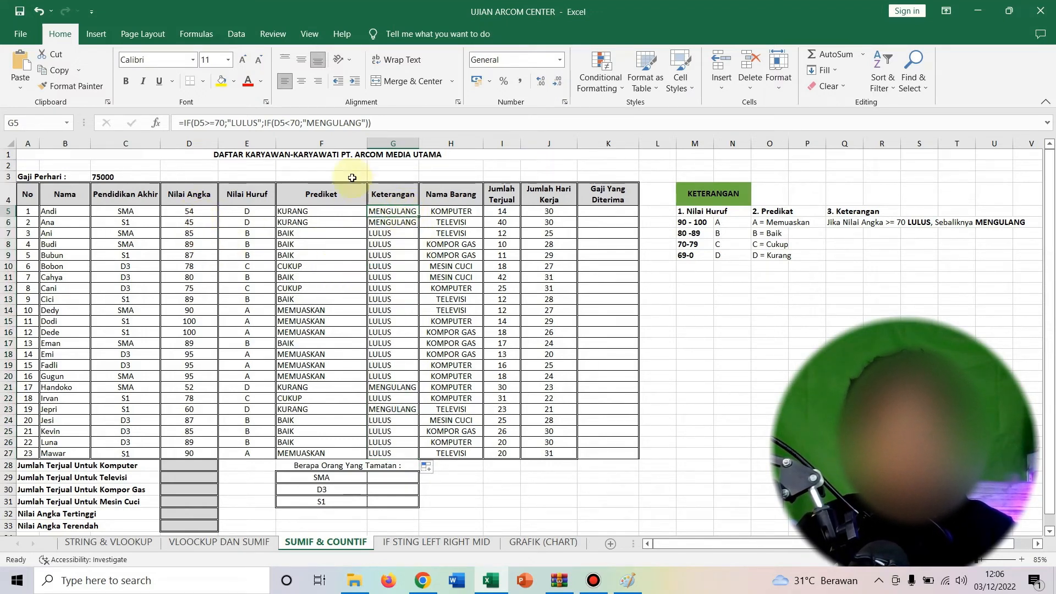
pyautogui.click(299, 123)
pyautogui.press('BackSpace')
pyautogui.press('BackSpace')
pyautogui.press('BackSpace')
pyautogui.press('BackSpace')
pyautogui.press('BackSpace')
pyautogui.press('BackSpace')
pyautogui.press('BackSpace')
pyautogui.press('BackSpace')
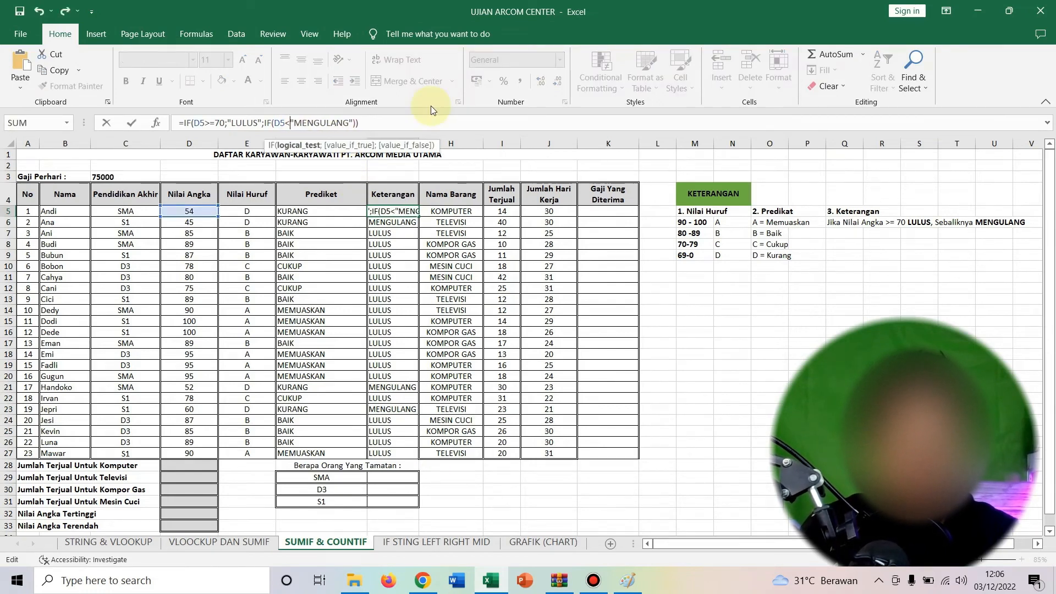
pyautogui.press('BackSpace')
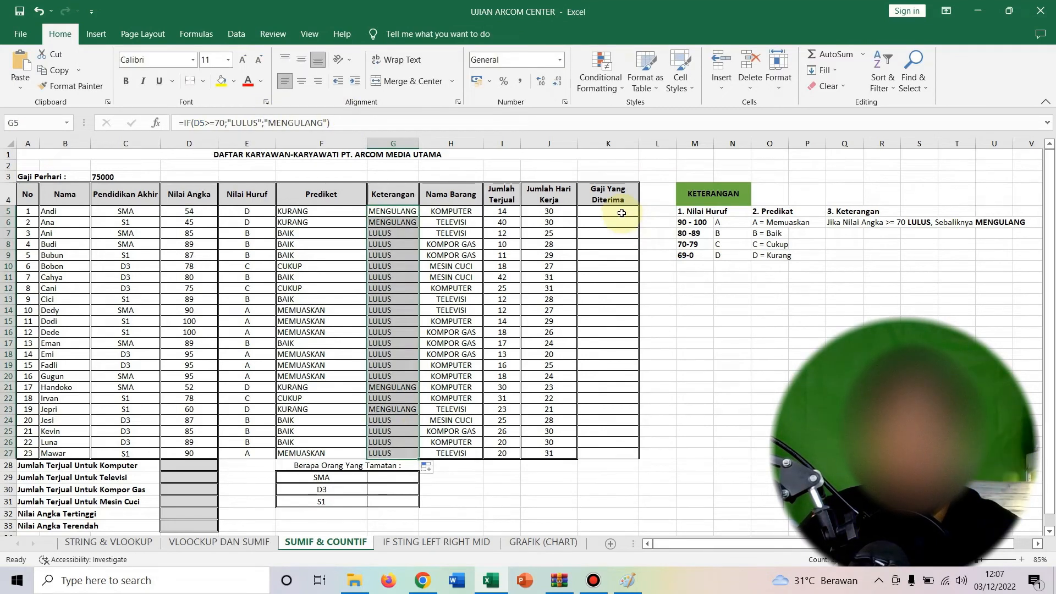
# Step: Calculate the received salary in K5 by multiplying the daily wage by the days worked, using =$C$3*J5
pyautogui.click(622, 214)
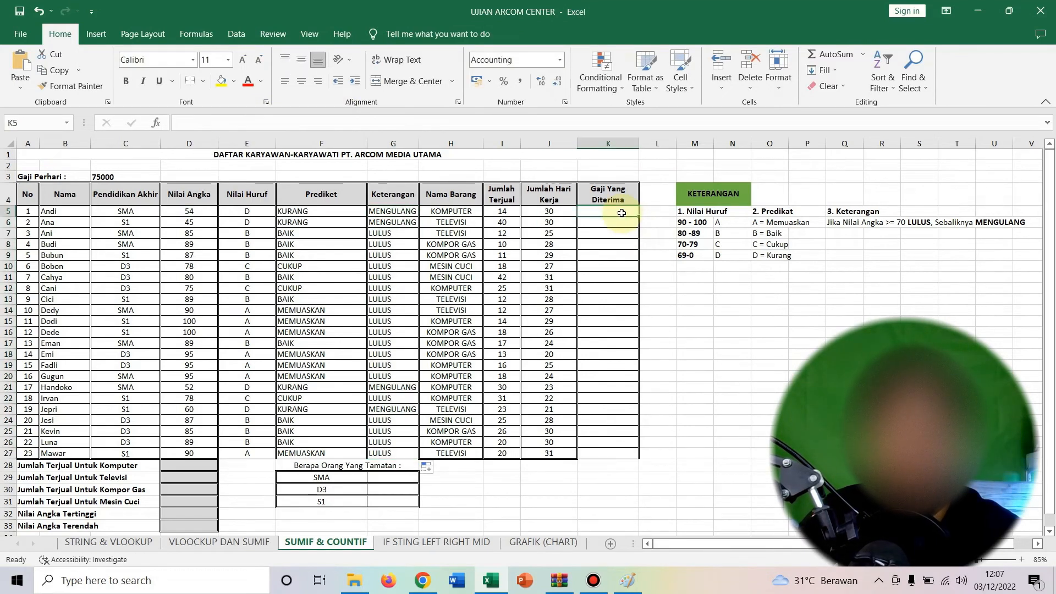
pyautogui.click(99, 175)
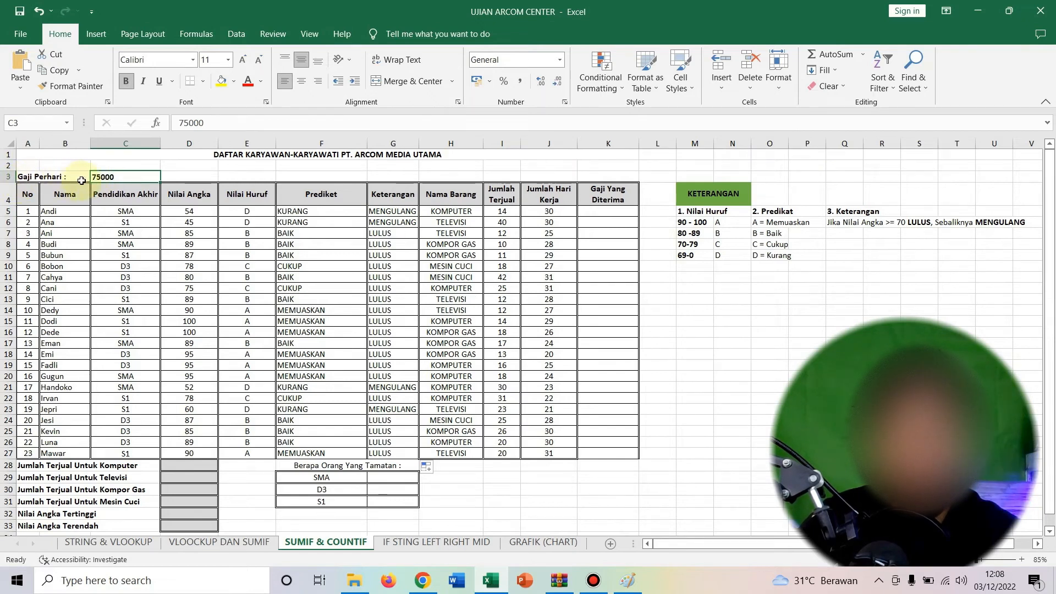
pyautogui.click(25, 177)
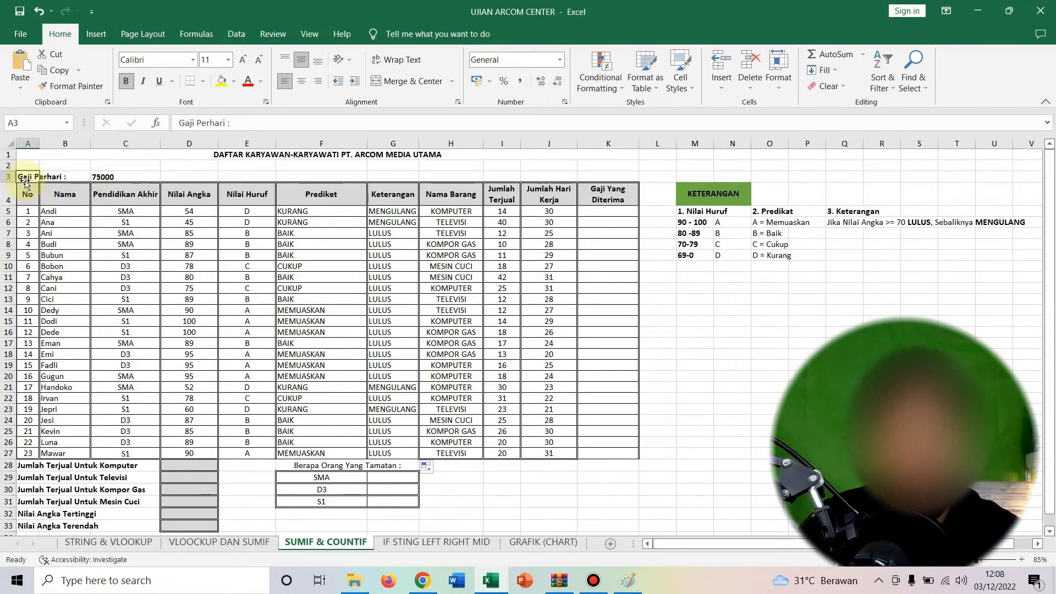
pyautogui.click(102, 176)
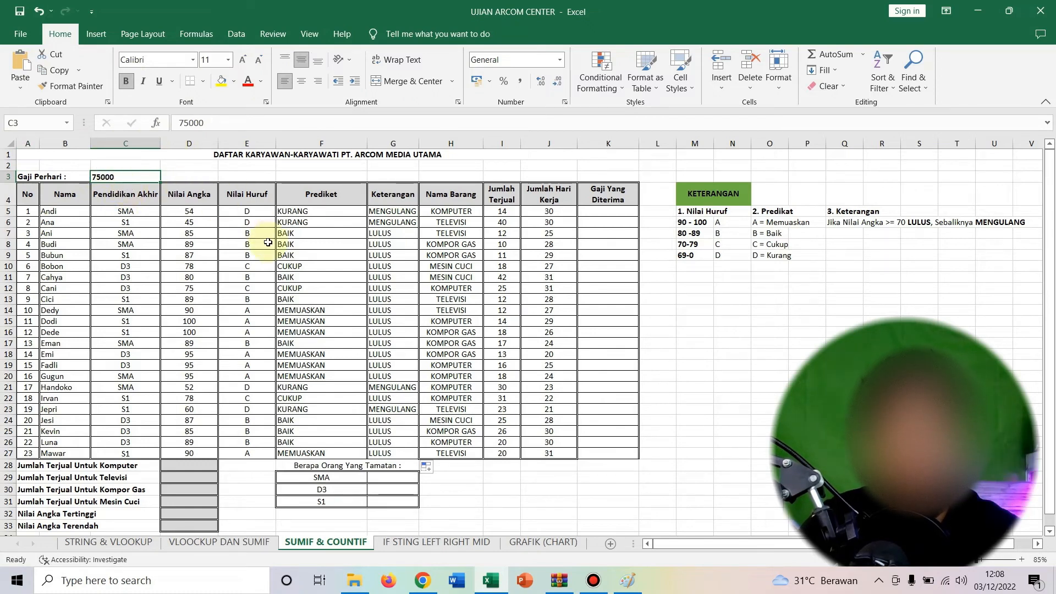
pyautogui.click(617, 211)
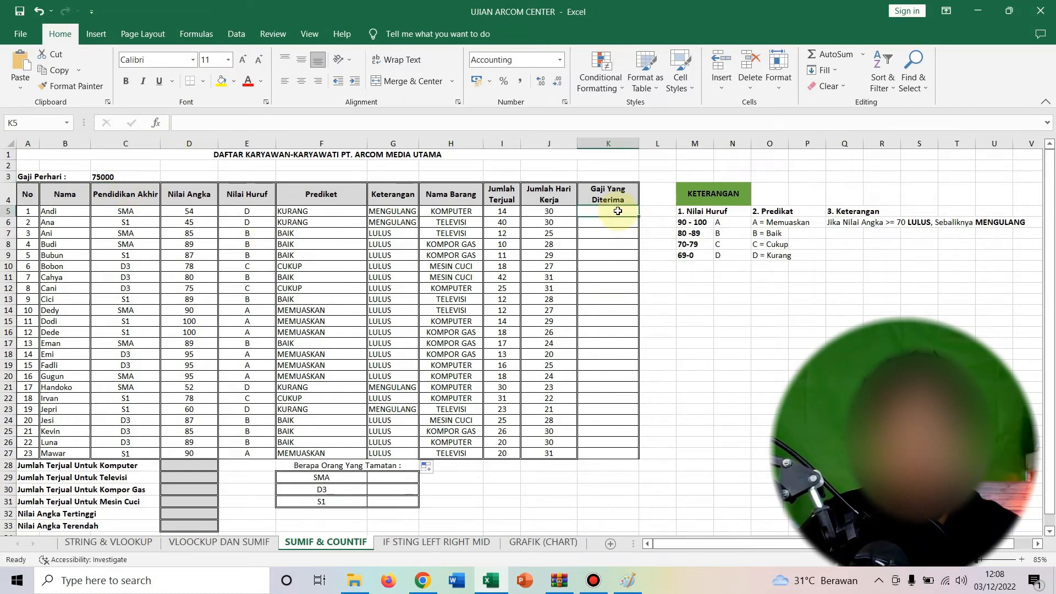
pyautogui.write('=')
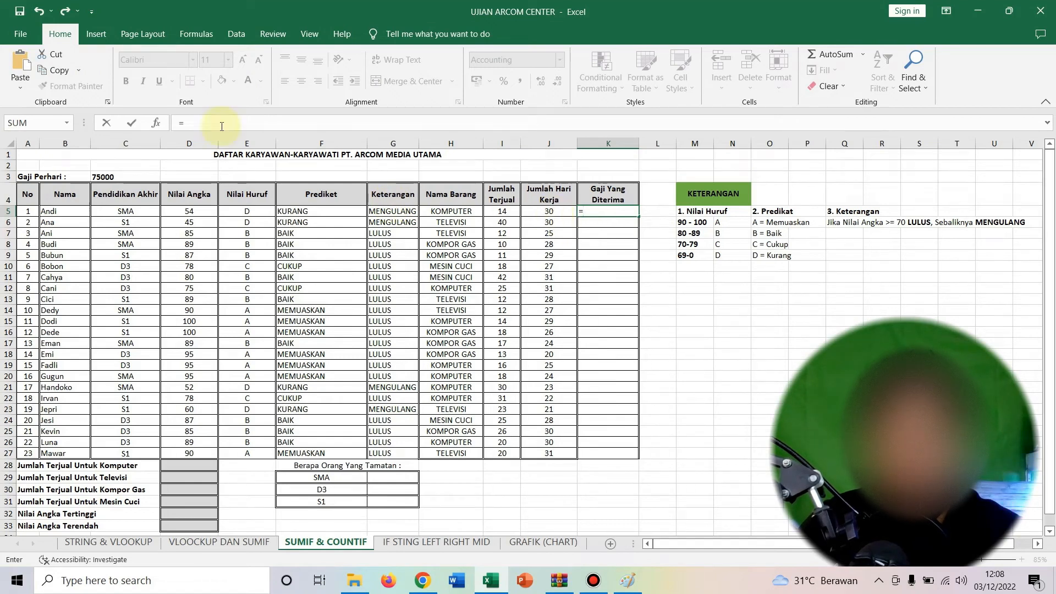
pyautogui.click(543, 210)
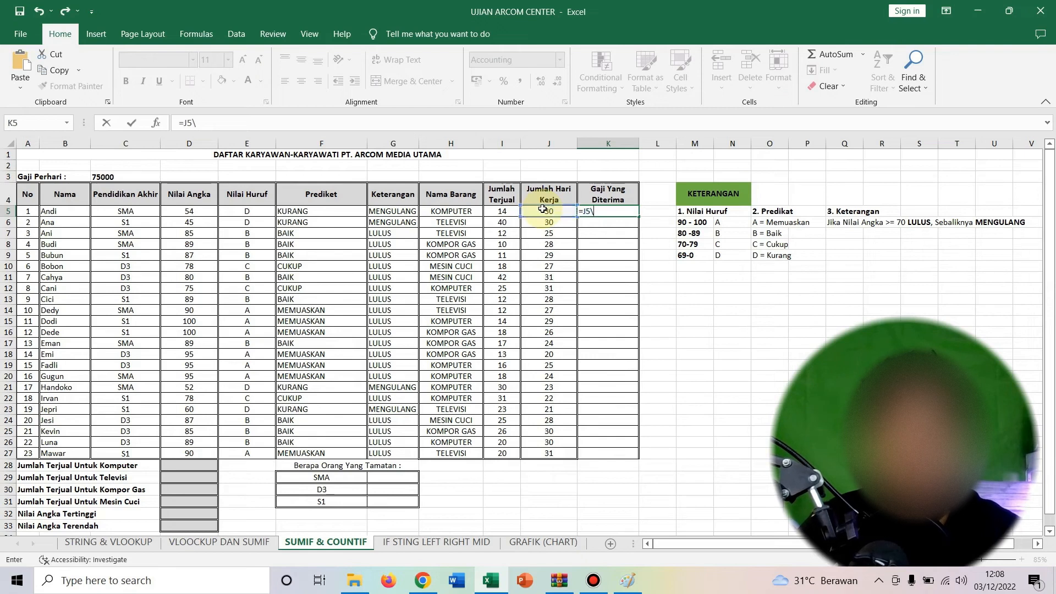
pyautogui.press('BackSpace')
pyautogui.press('BackSpace')
pyautogui.click(137, 175)
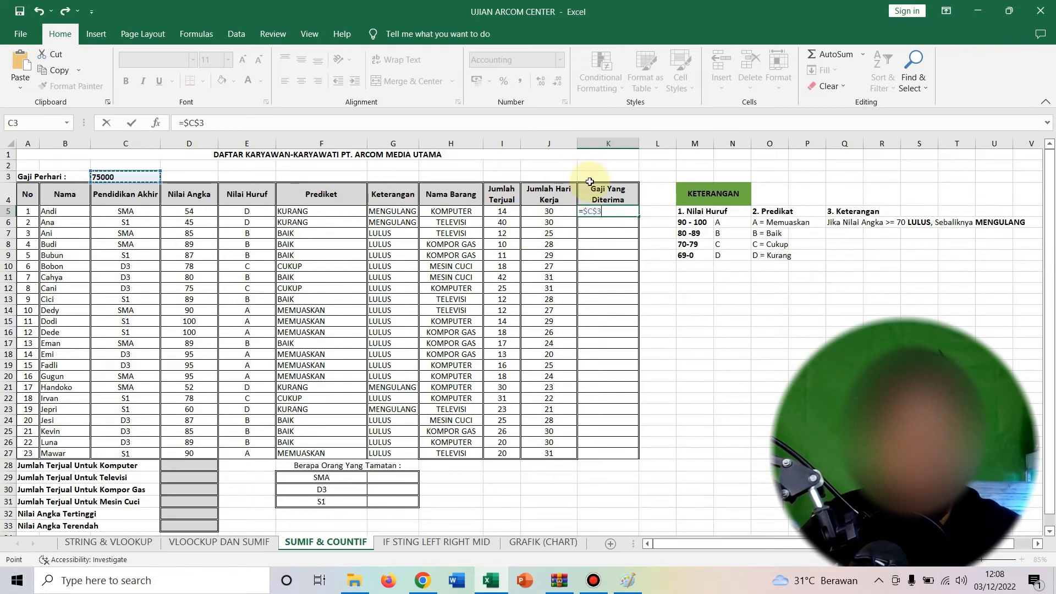
pyautogui.write('*')
pyautogui.click(555, 211)
pyautogui.press('Return')
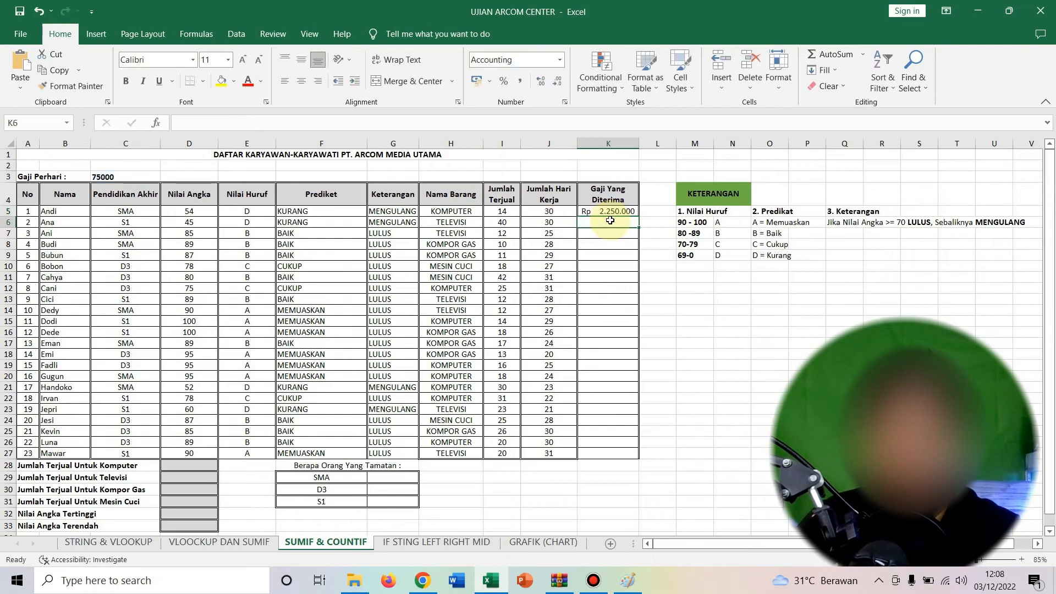
# Step: Fill the K5 salary formula down to K27 and open K27 to check its references
pyautogui.click(117, 176)
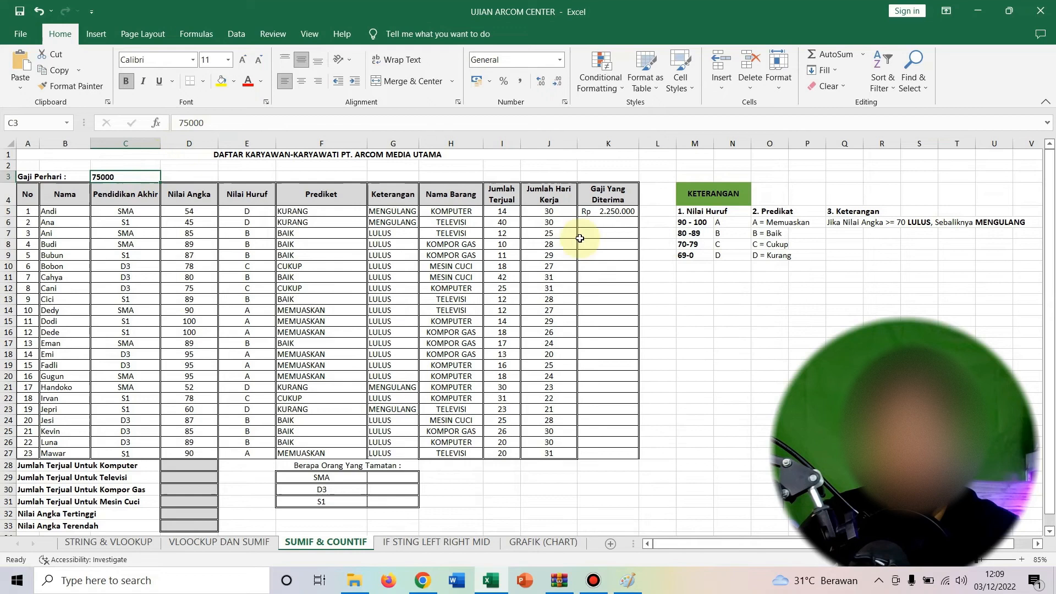
pyautogui.click(549, 212)
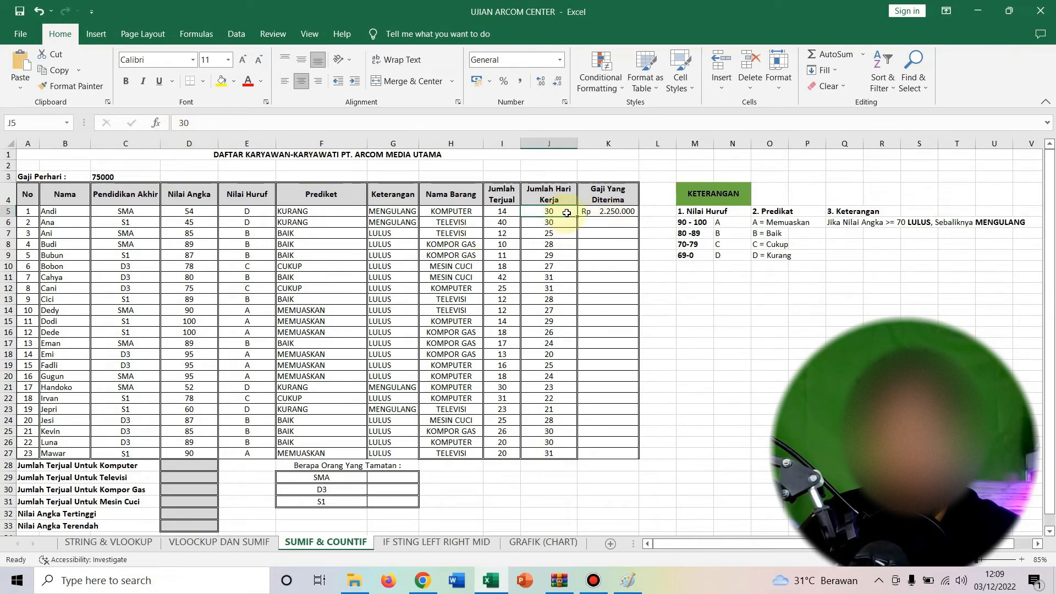
pyautogui.click(630, 211)
pyautogui.moveTo(639, 217); pyautogui.dragTo(625, 454)
pyautogui.doubleClick(617, 455)
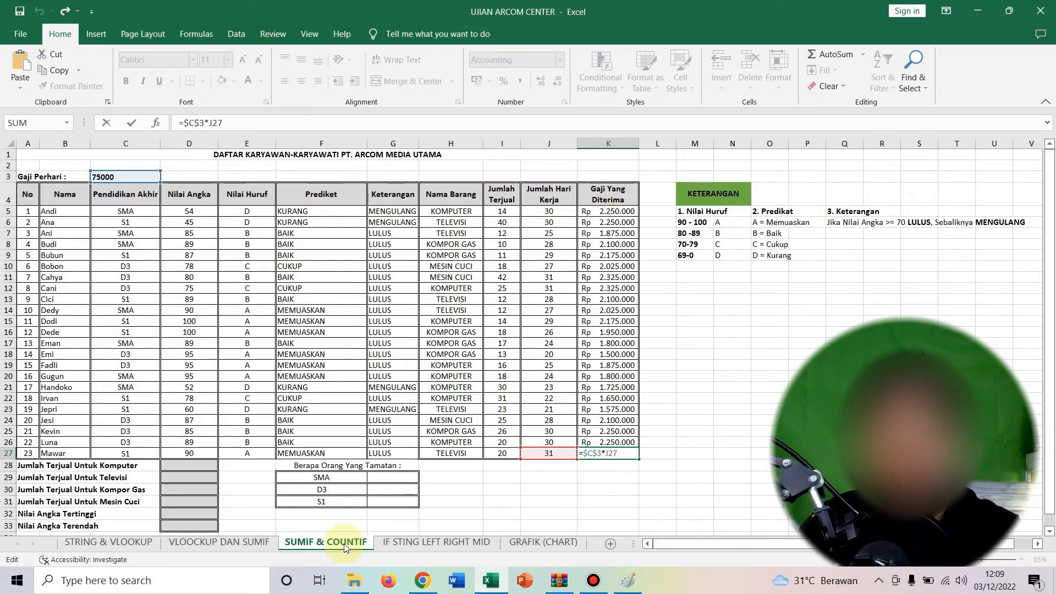
# Step: Total the computer sales in D28 with =SUMIF(H5:H27;"KOMPUTER";I5:I27)
pyautogui.scroll(-1, 1051, 244)
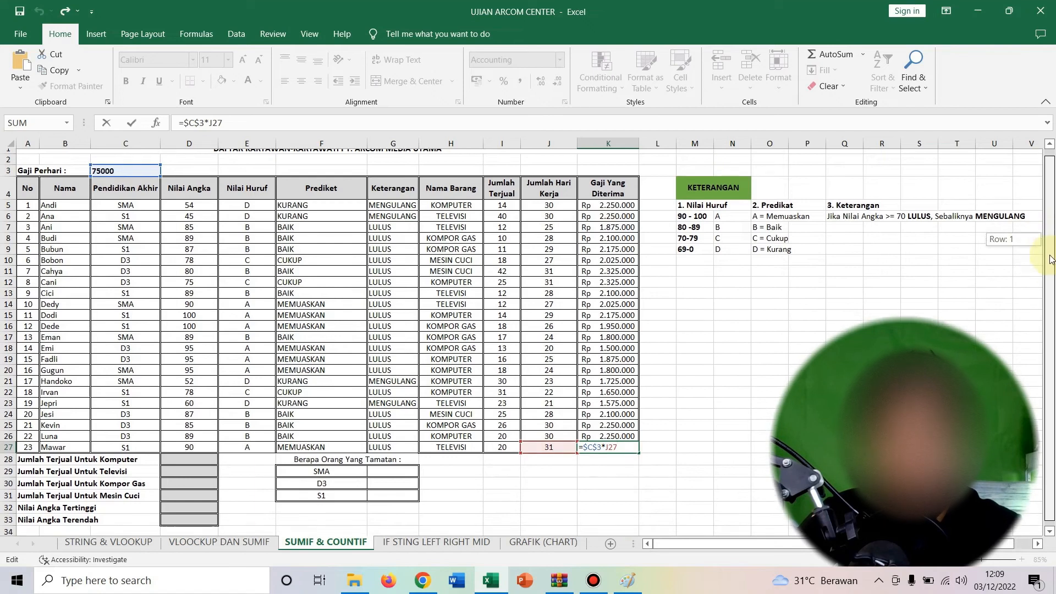
pyautogui.click(199, 454)
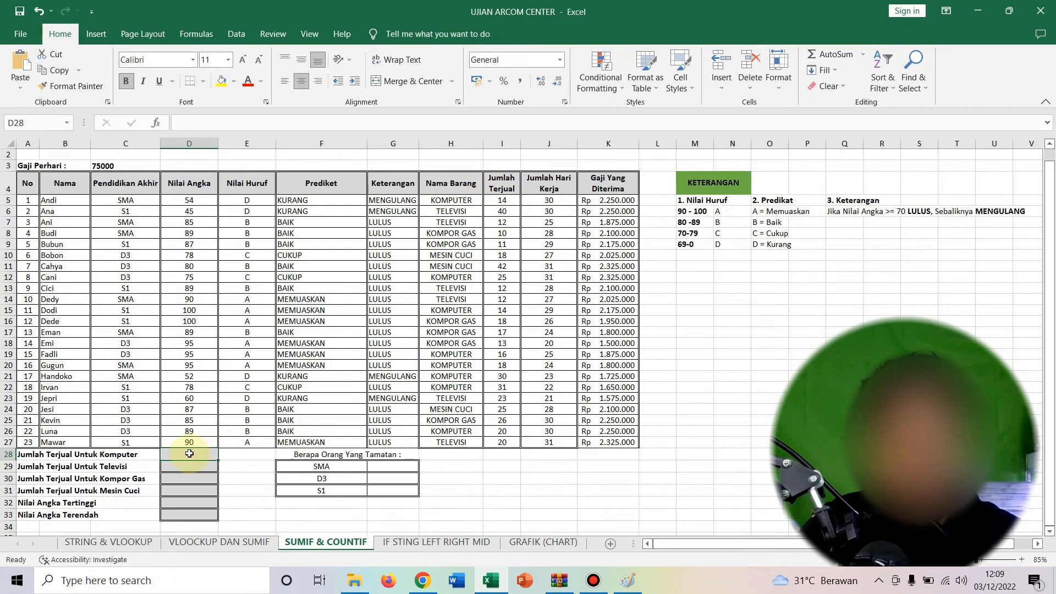
pyautogui.write('=su')
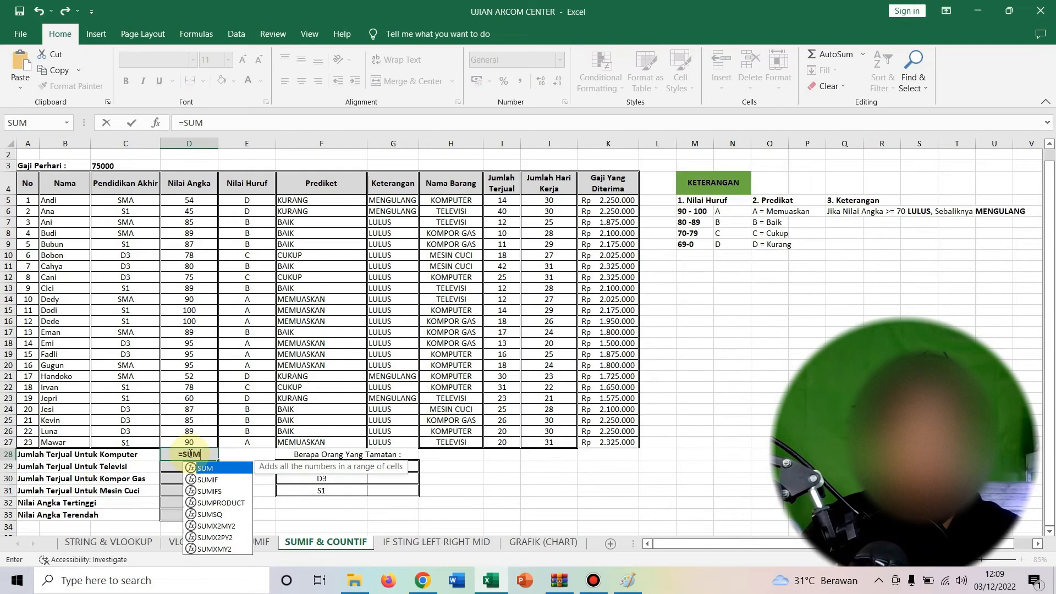
pyautogui.press('Tab')
pyautogui.press('BackSpace')
pyautogui.write('if')
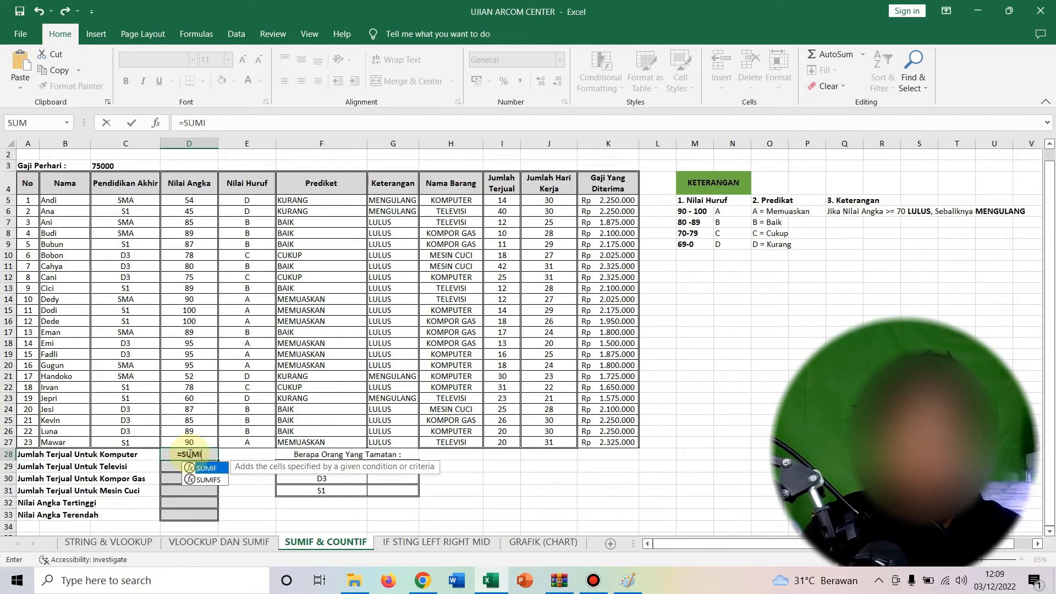
pyautogui.press('Tab')
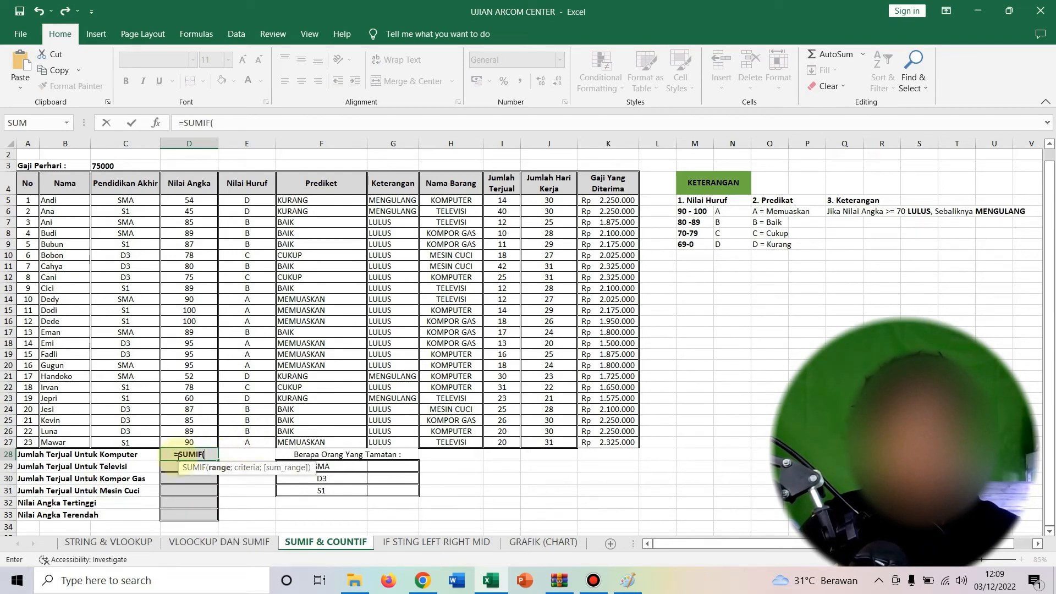
pyautogui.moveTo(455, 204); pyautogui.dragTo(434, 448)
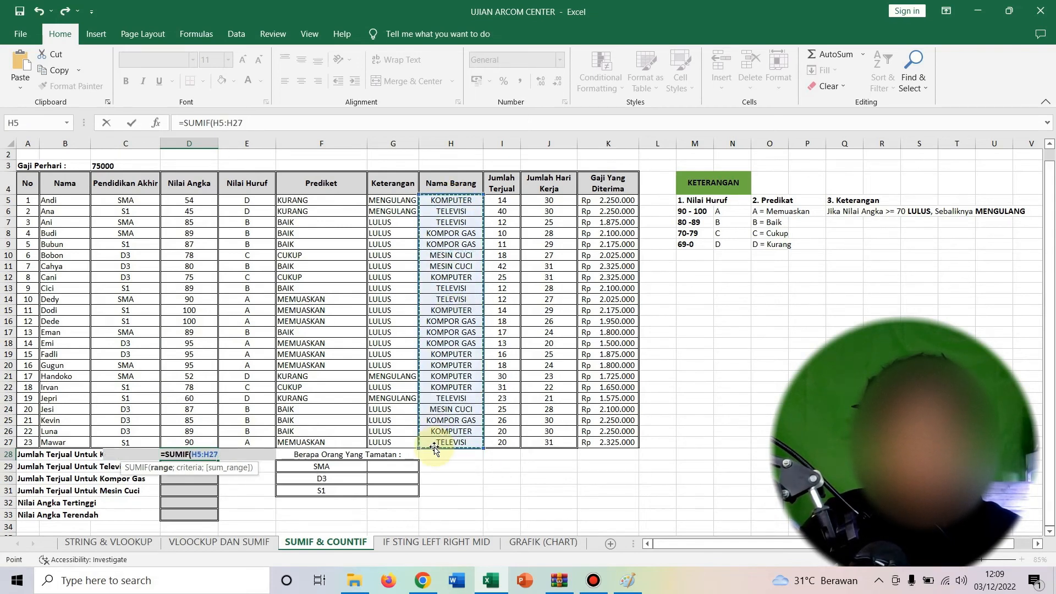
pyautogui.write(';')
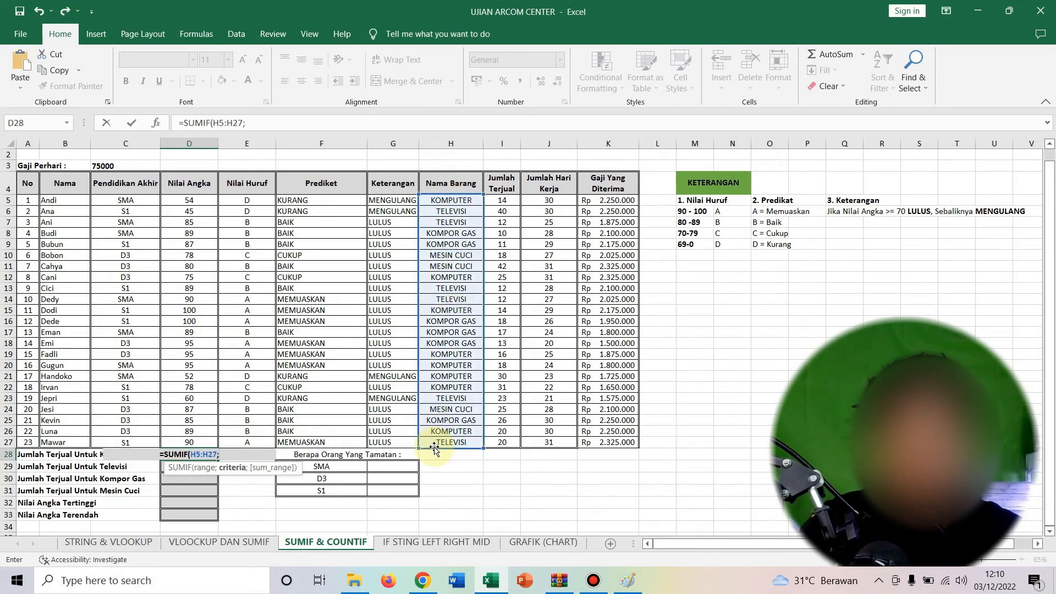
pyautogui.write('"k')
pyautogui.press('BackSpace')
pyautogui.write('KOMPUTER";')
pyautogui.moveTo(493, 200); pyautogui.dragTo(491, 444)
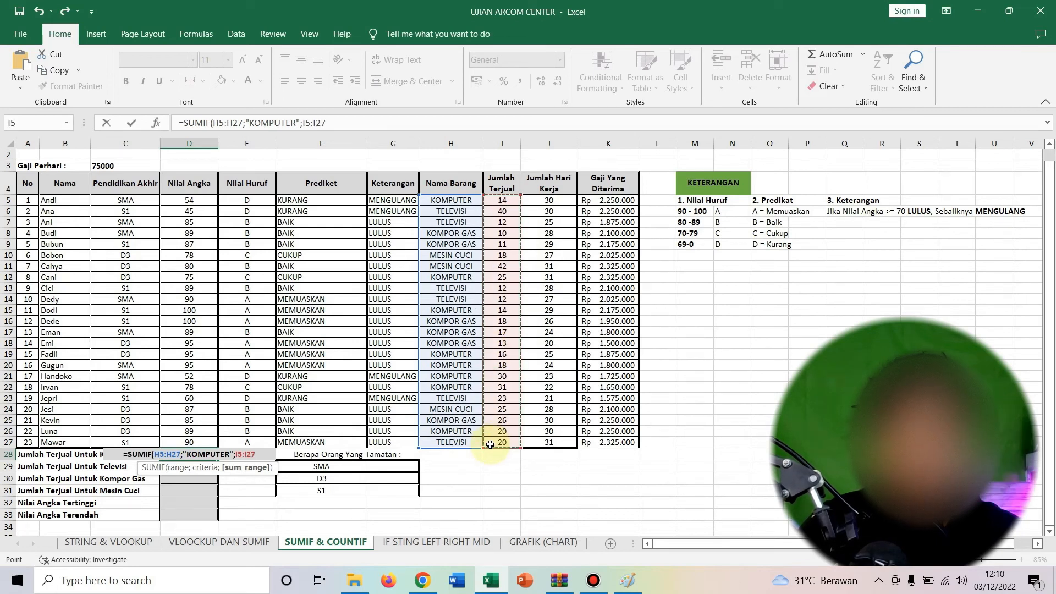
pyautogui.press('Return')
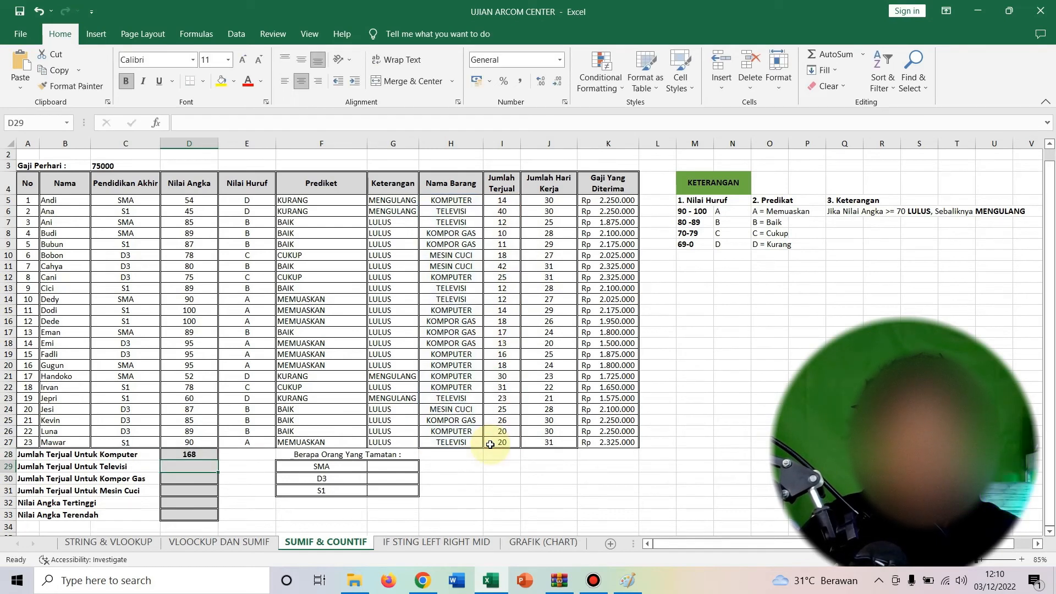
pyautogui.click(199, 454)
pyautogui.moveTo(218, 460); pyautogui.dragTo(212, 498)
pyautogui.hotkey('ctrl', 'z')
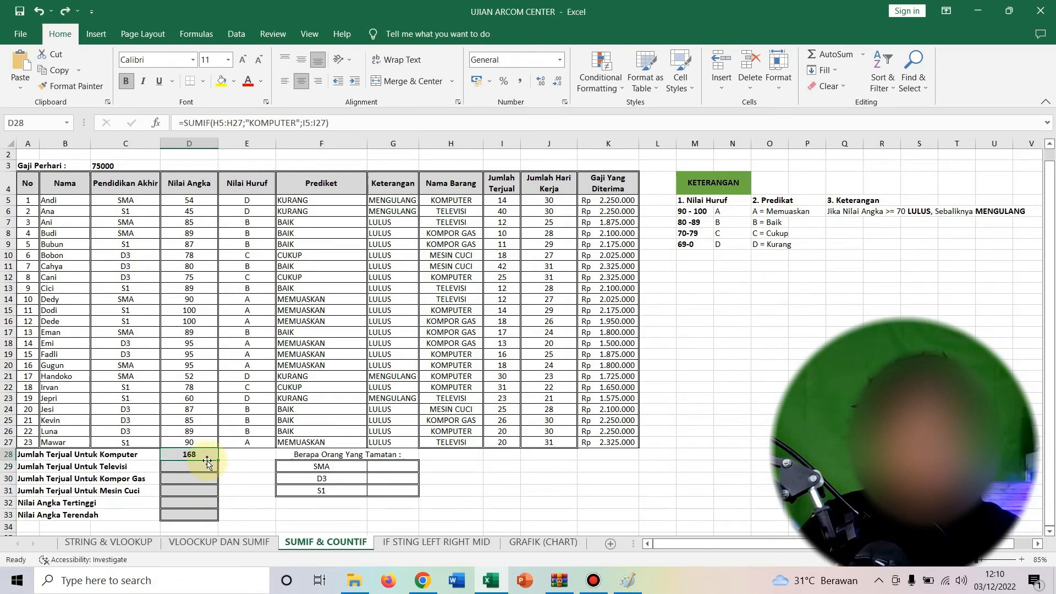
# Step: Make both ranges in the D28 formula absolute, as $H$5:$H$27 and $I$5:$I$27, and fill it down to D31
pyautogui.doubleClick(204, 454)
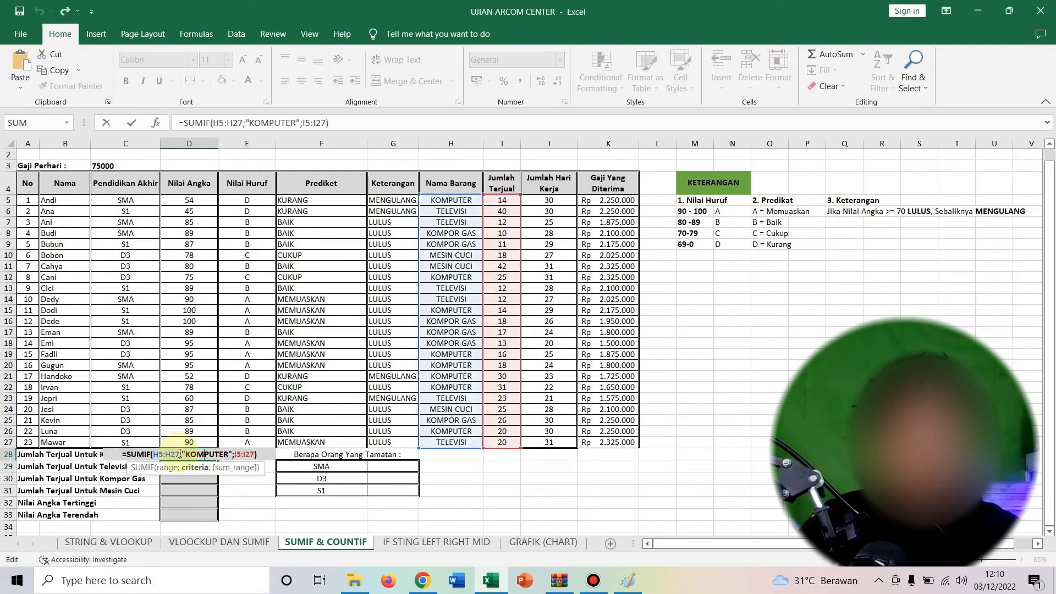
pyautogui.moveTo(180, 455); pyautogui.dragTo(158, 454)
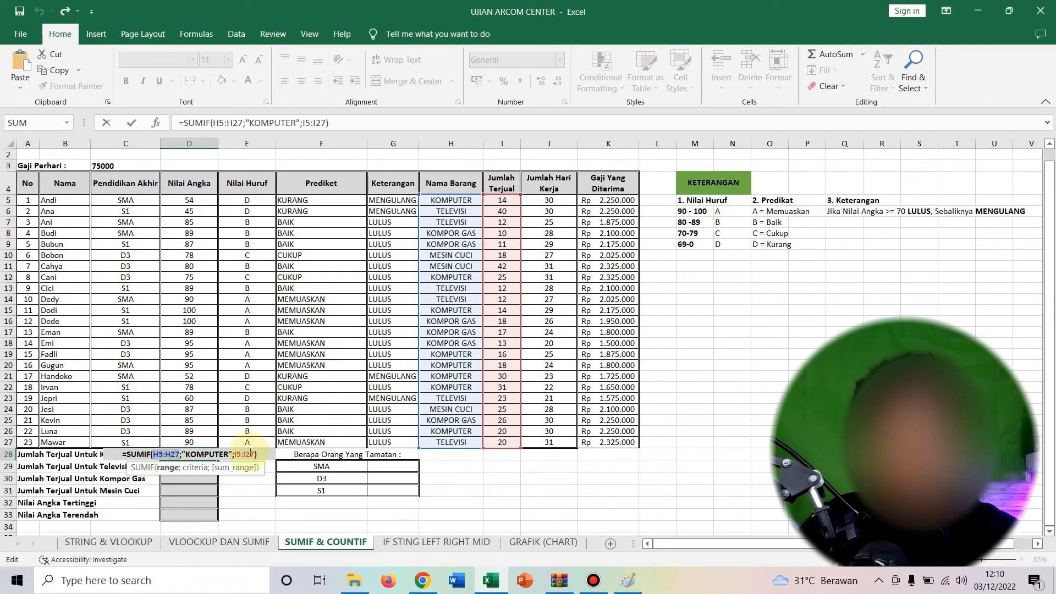
pyautogui.press('F4')
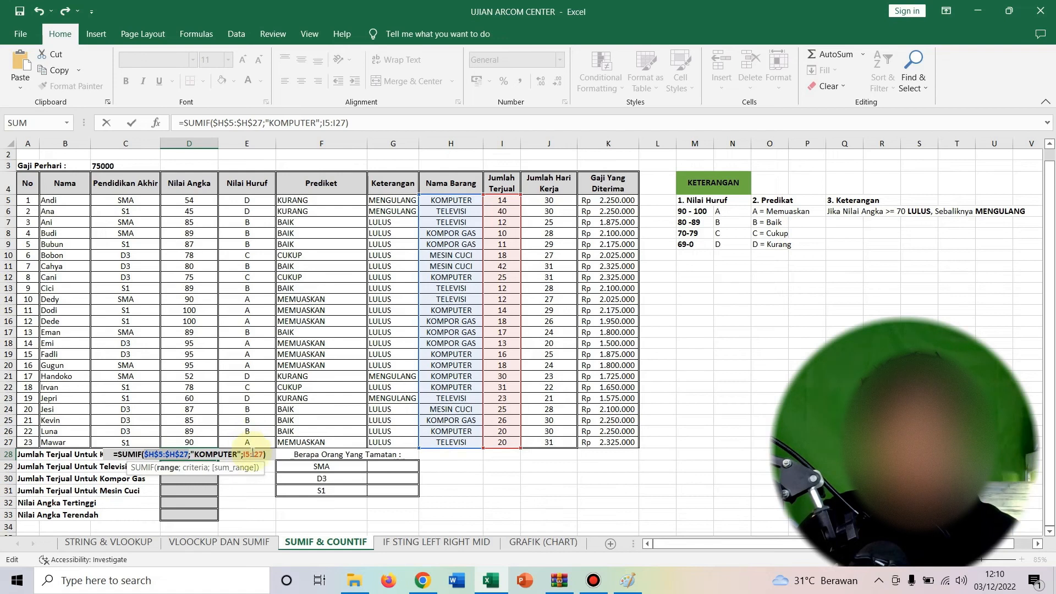
pyautogui.click(245, 454)
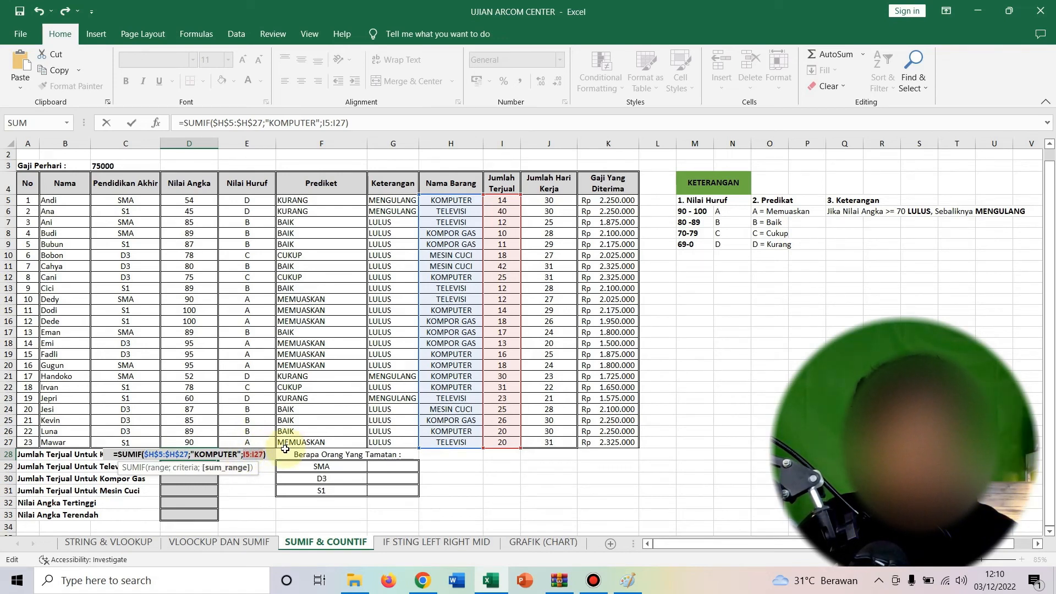
pyautogui.press('F4')
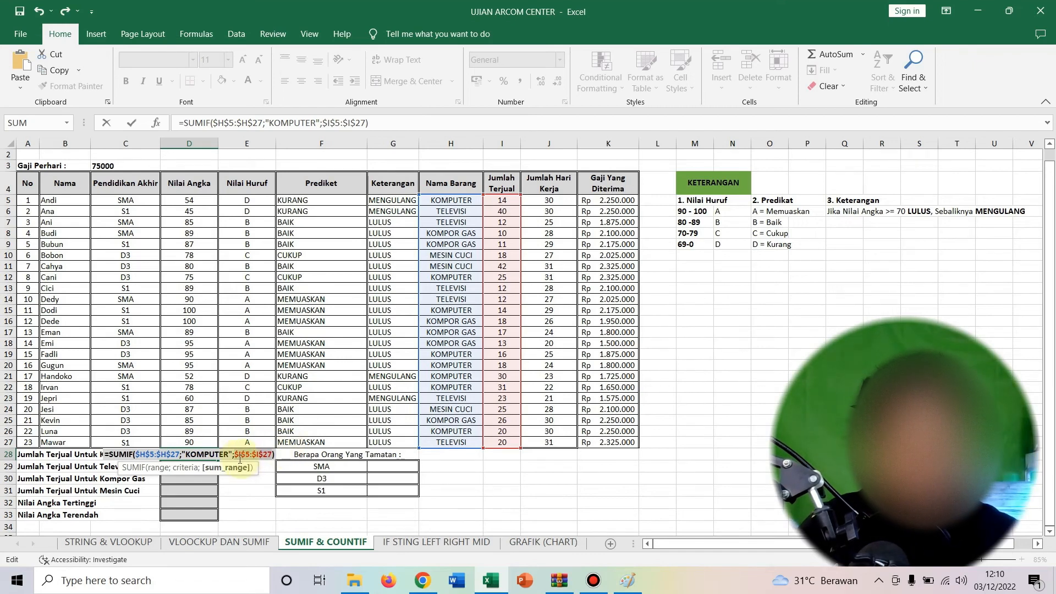
pyautogui.press('Return')
pyautogui.click(200, 455)
pyautogui.moveTo(218, 460); pyautogui.dragTo(217, 490)
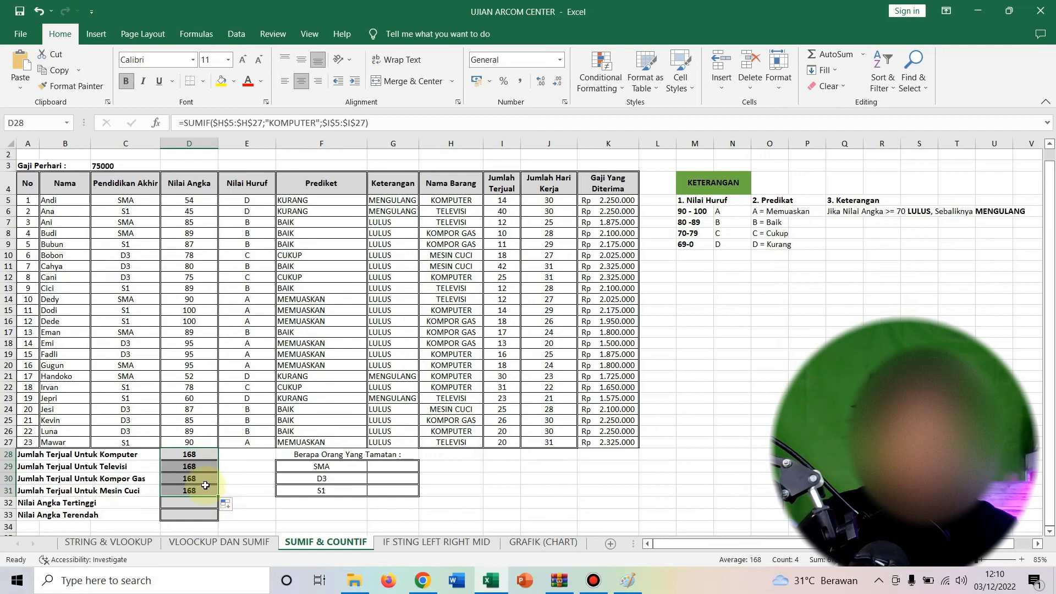
# Step: Change the SUMIF criterion in D29 to "TELEVISI" for the television sales total
pyautogui.click(198, 469)
pyautogui.press('Down')
pyautogui.press('Down')
pyautogui.rightClick(198, 470)
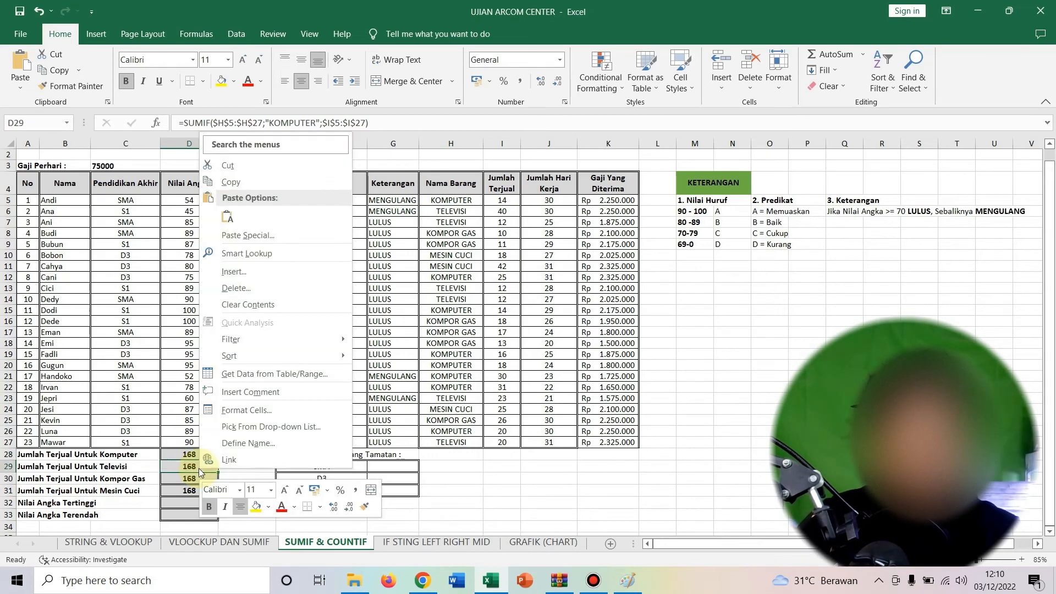
pyautogui.click(181, 465)
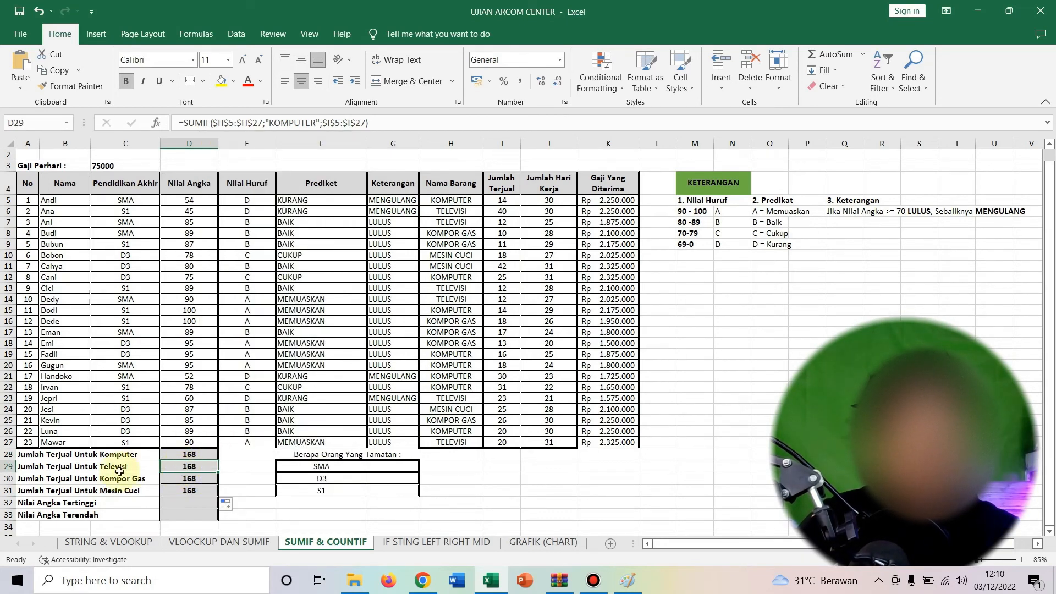
pyautogui.doubleClick(193, 463)
pyautogui.press('BackSpace')
pyautogui.press('BackSpace')
pyautogui.press('BackSpace')
pyautogui.press('BackSpace')
pyautogui.press('BackSpace')
pyautogui.press('BackSpace')
pyautogui.press('BackSpace')
pyautogui.press('BackSpace')
pyautogui.write('TV')
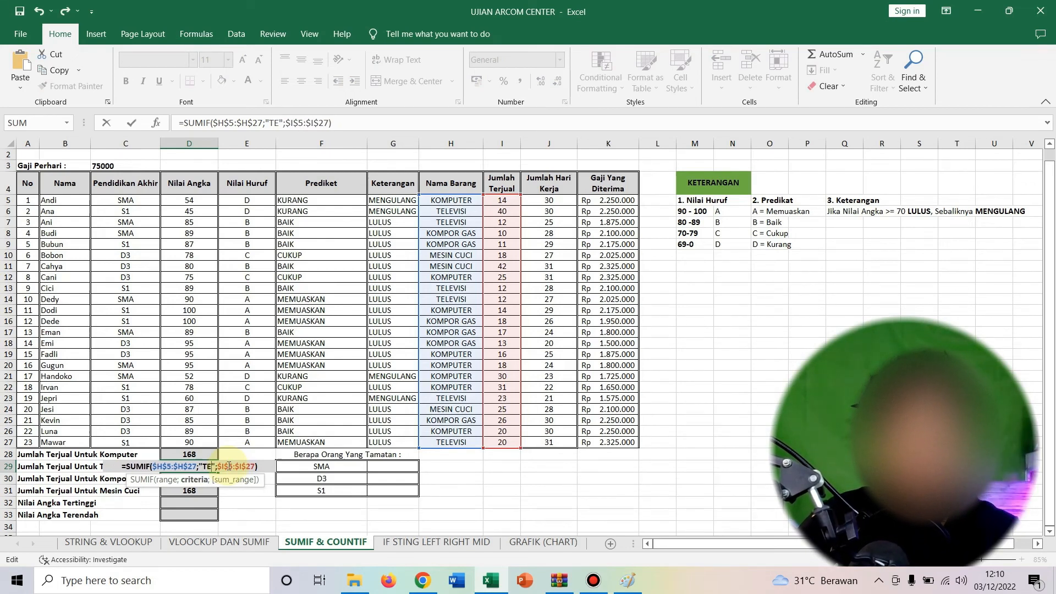
pyautogui.press('BackSpace')
pyautogui.write('ELEVISI')
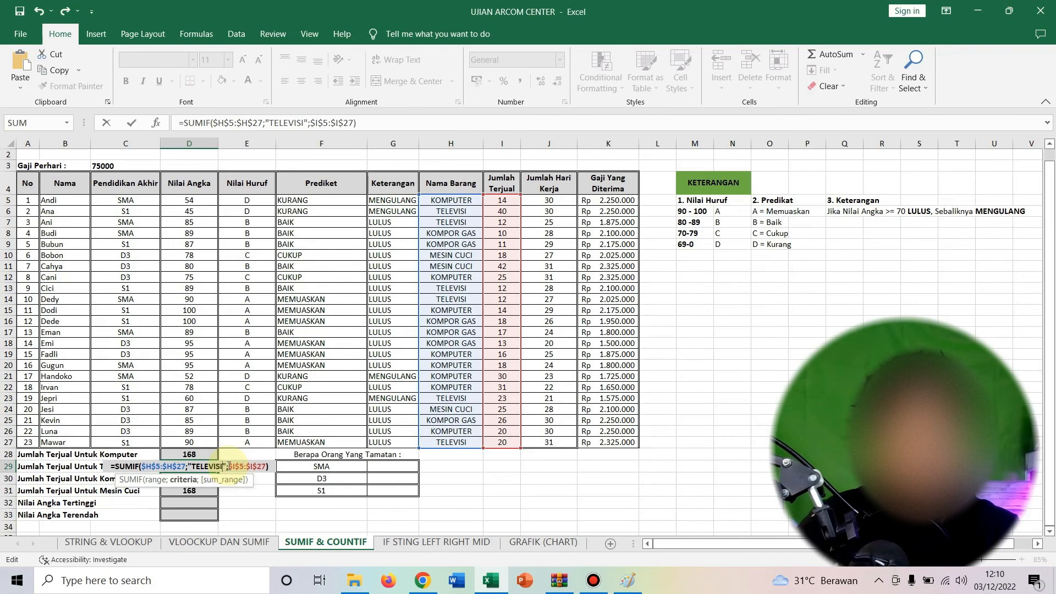
pyautogui.press('Return')
# Step: Change the SUMIF criterion in D30 to "KOMPOR" for the gas stove sales total
pyautogui.doubleClick(192, 477)
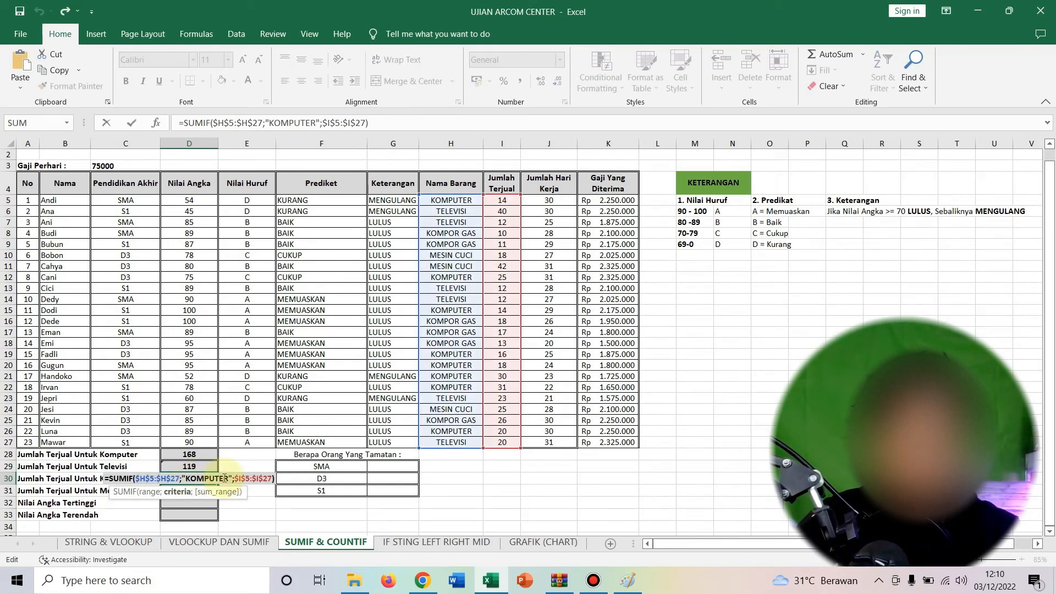
pyautogui.rightClick(227, 480)
pyautogui.rightClick(202, 481)
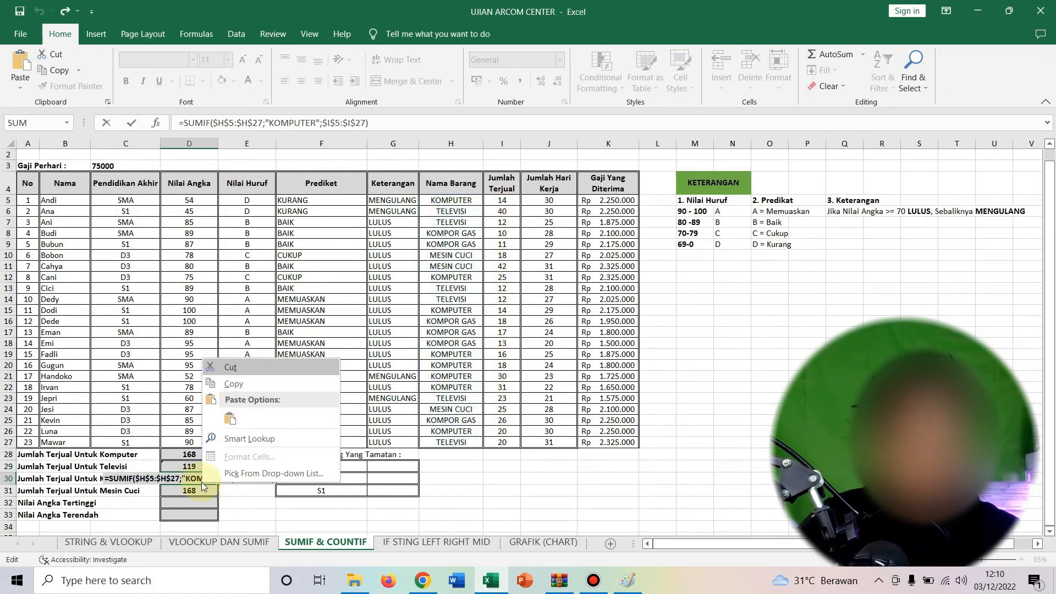
pyautogui.click(195, 482)
pyautogui.press('Delete')
pyautogui.press('Delete')
pyautogui.press('Delete')
pyautogui.press('Delete')
pyautogui.press('Delete')
pyautogui.press('Delete')
pyautogui.press('Delete')
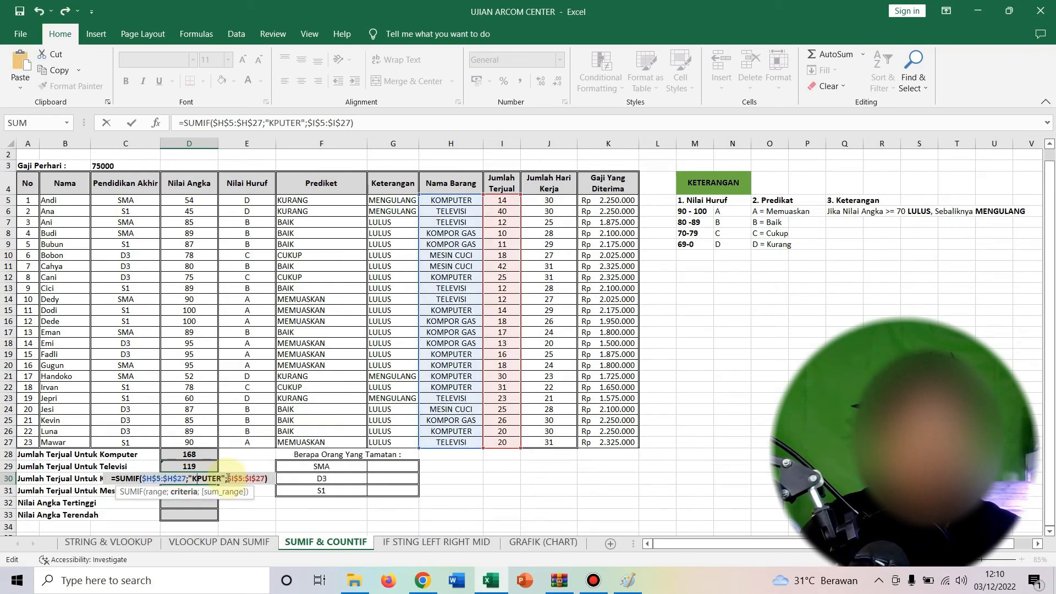
pyautogui.write('OMPOR GAS')
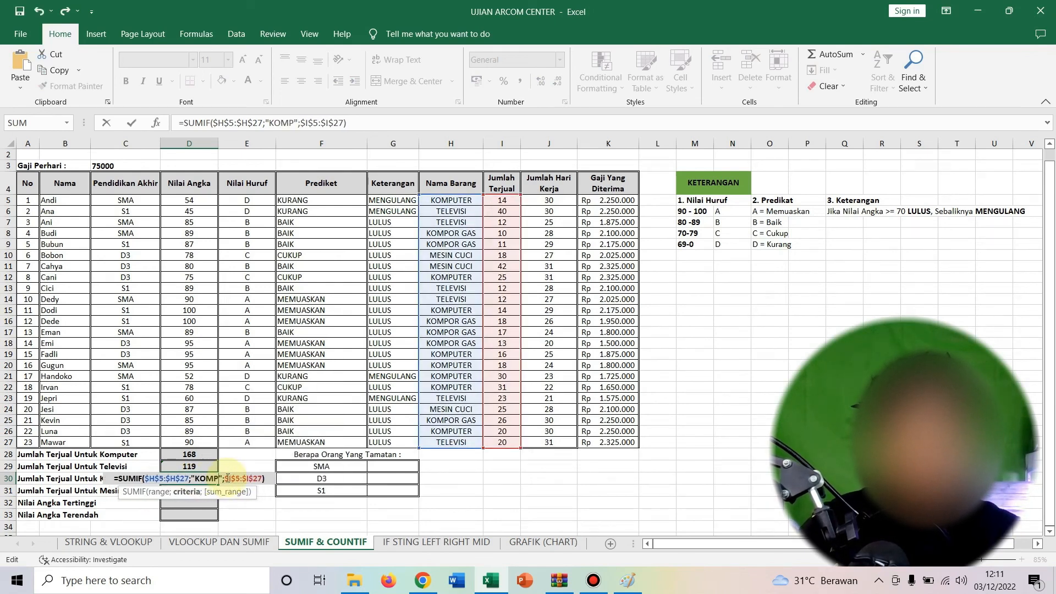
pyautogui.press('Return')
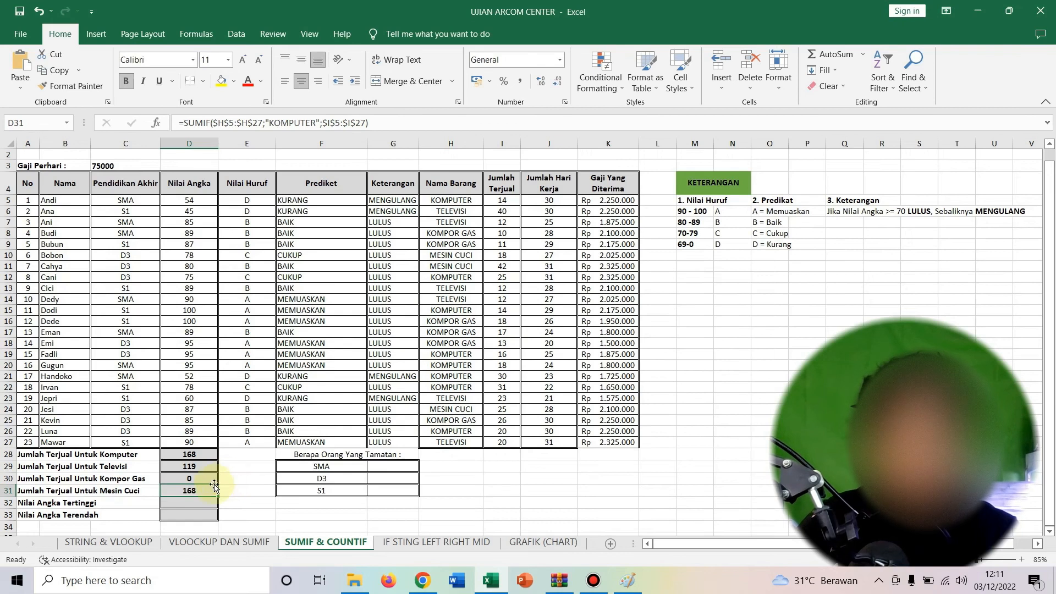
# Step: Extend the SUMIF criterion in D30 to "KOMPOR GAS" so it matches the item name in column H
pyautogui.doubleClick(201, 480)
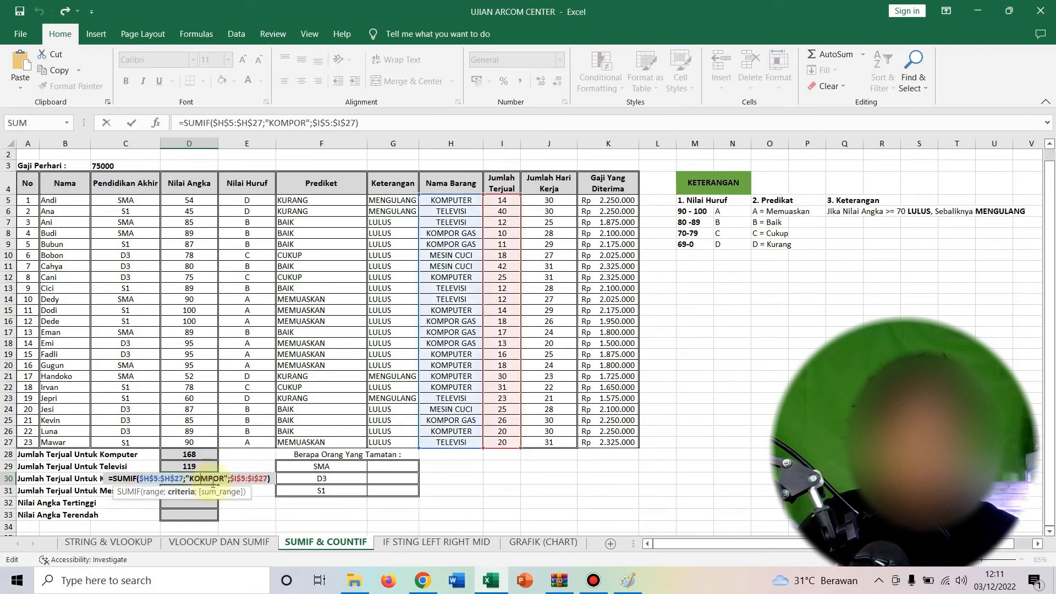
pyautogui.rightClick(224, 484)
pyautogui.click(225, 485)
pyautogui.write('GAS')
pyautogui.press('Return')
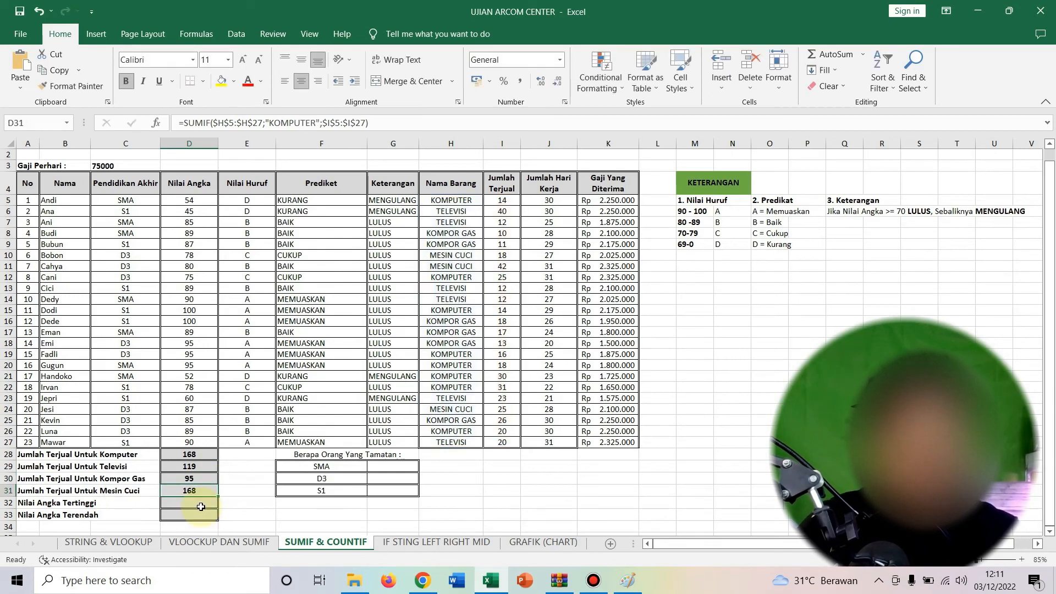
# Step: Change the SUMIF criterion in D31 to "MESIN CUCI" for the washing machine sales total
pyautogui.doubleClick(202, 491)
pyautogui.press('BackSpace')
pyautogui.press('BackSpace')
pyautogui.press('BackSpace')
pyautogui.press('BackSpace')
pyautogui.press('BackSpace')
pyautogui.press('BackSpace')
pyautogui.press('BackSpace')
pyautogui.press('BackSpace')
pyautogui.write('MESIN CUCI')
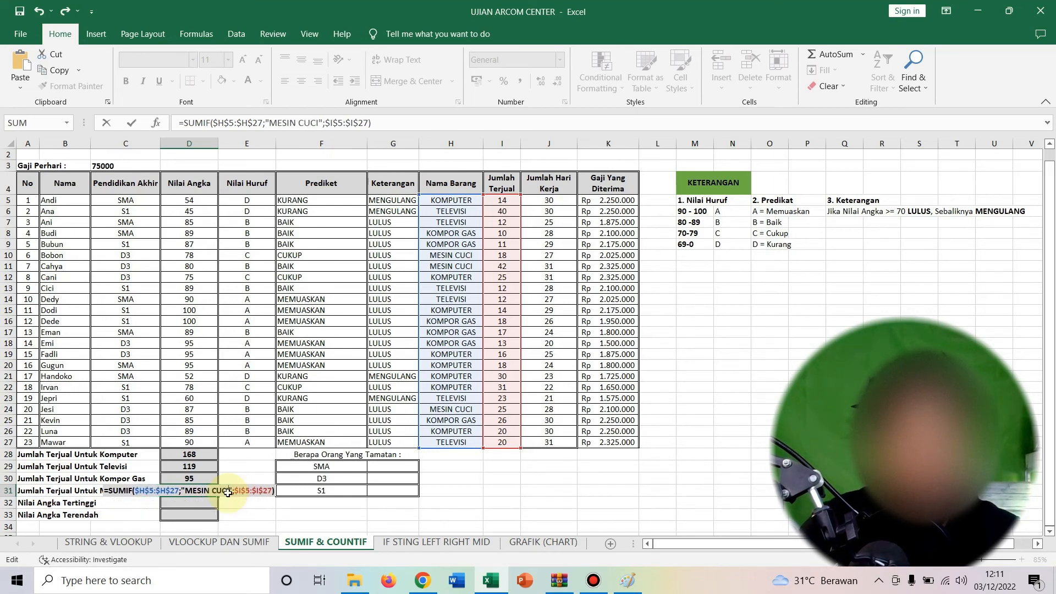
pyautogui.press('Return')
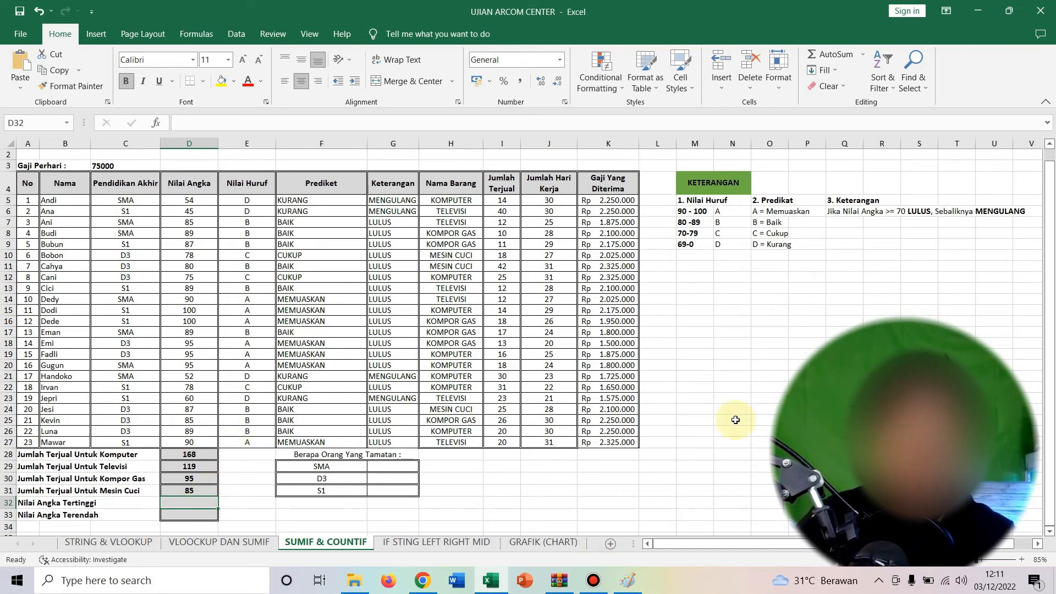
# Step: Find the highest of the four sales totals in D32 with MAX over D28:D31
pyautogui.write('=MAX')
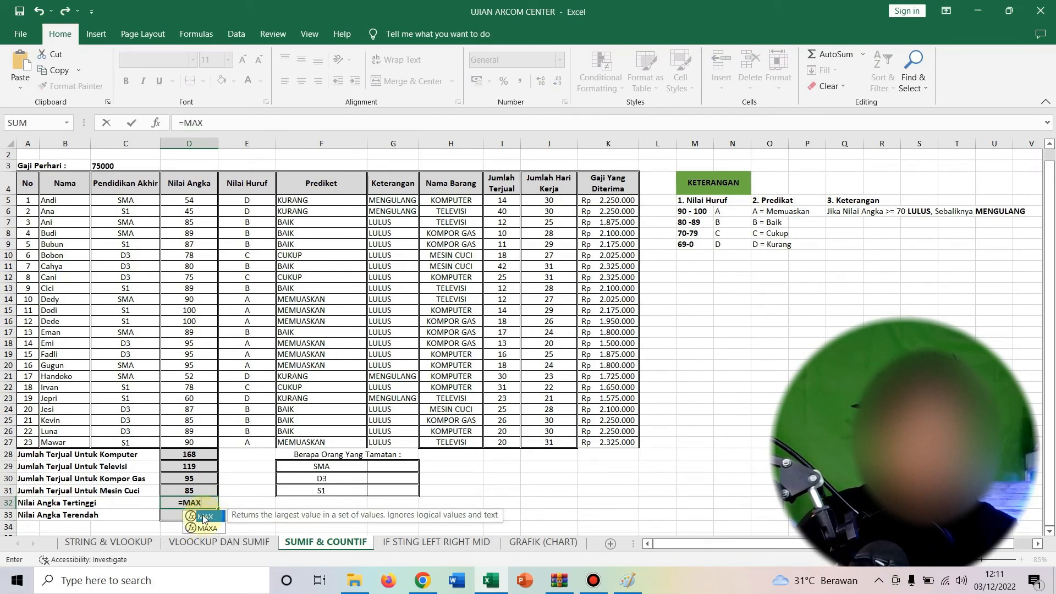
pyautogui.doubleClick(203, 517)
pyautogui.moveTo(200, 454); pyautogui.dragTo(202, 488)
pyautogui.press('Return')
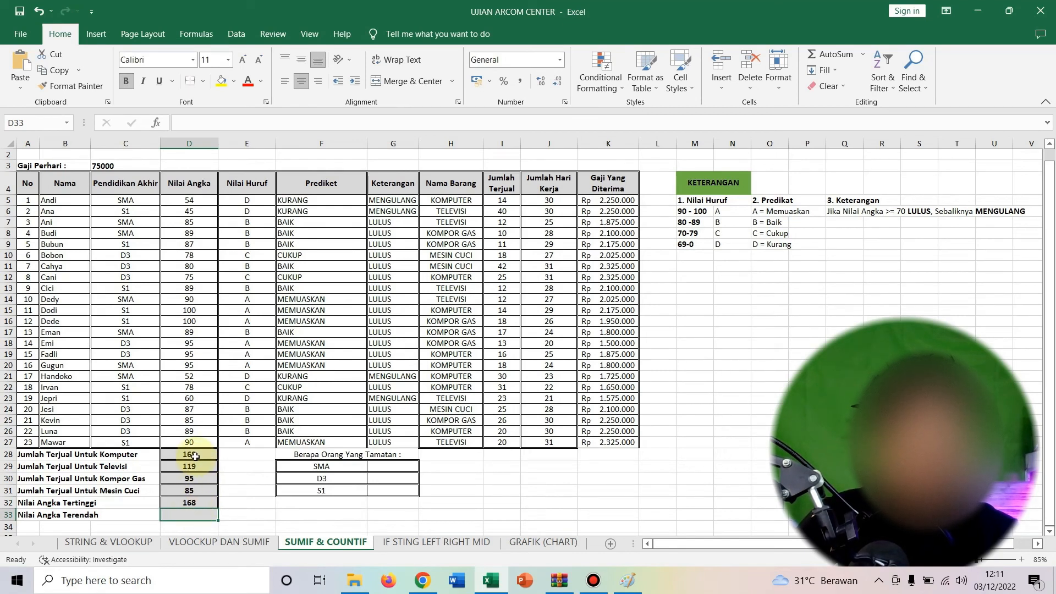
# Step: Find the lowest of the four sales totals in D33 with =MIN(D28:D31) and select the cell to review its formula
pyautogui.write('=')
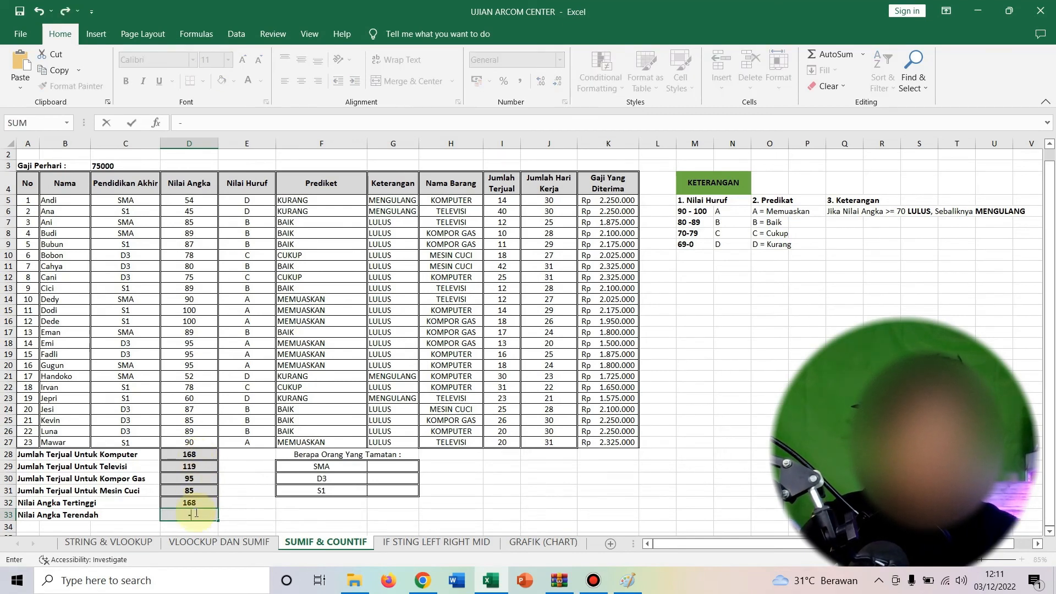
pyautogui.write('MIN')
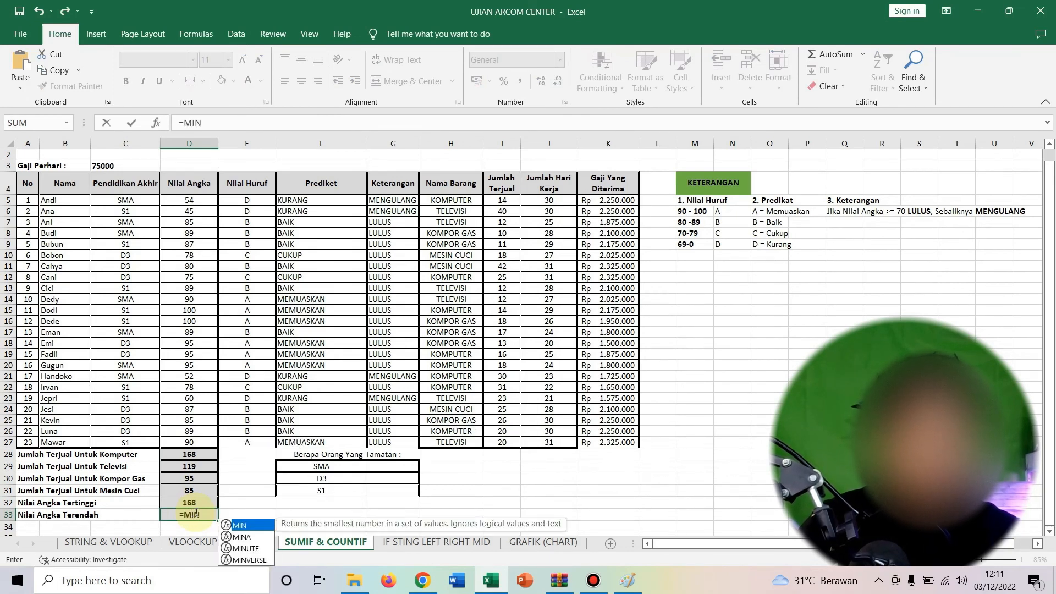
pyautogui.doubleClick(239, 526)
pyautogui.moveTo(201, 458); pyautogui.dragTo(195, 493)
pyautogui.press('Return')
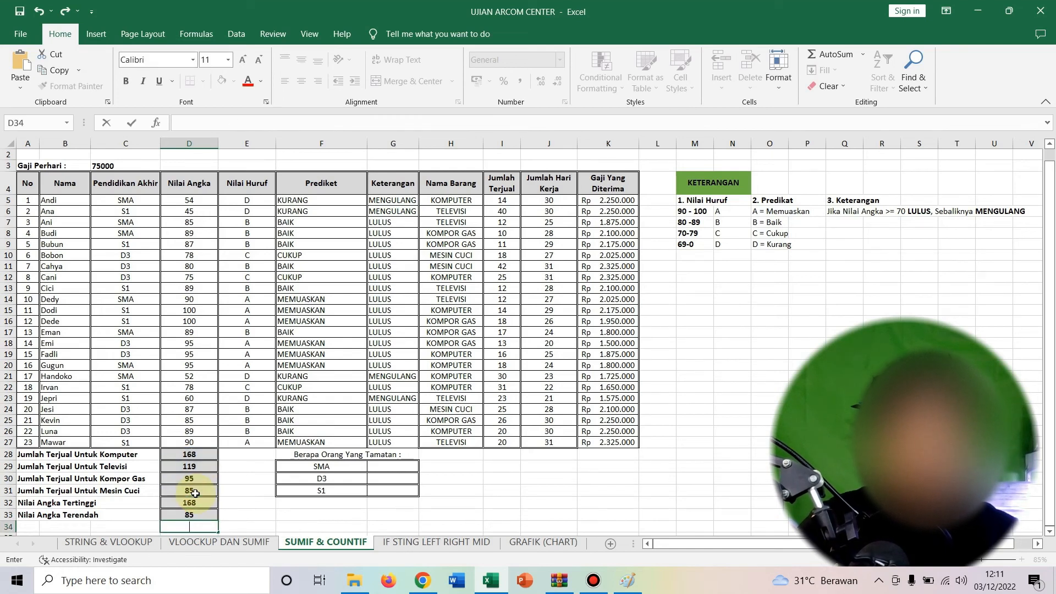
pyautogui.click(204, 514)
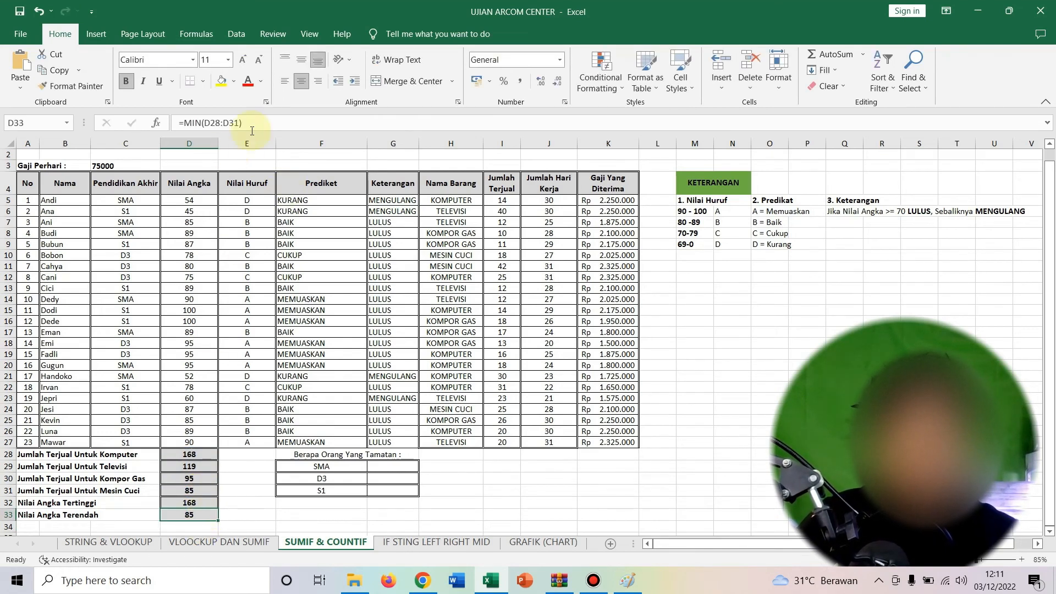
# Step: Count the SMA graduates in G29 with =COUNTIF(C5:C27;"SMA")
pyautogui.click(391, 467)
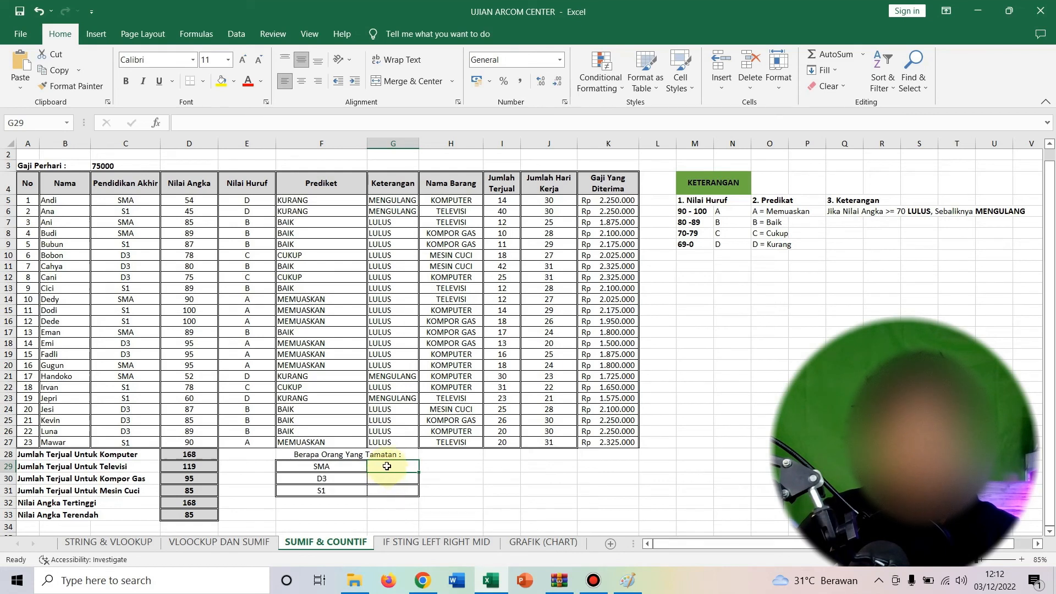
pyautogui.write('=COUN')
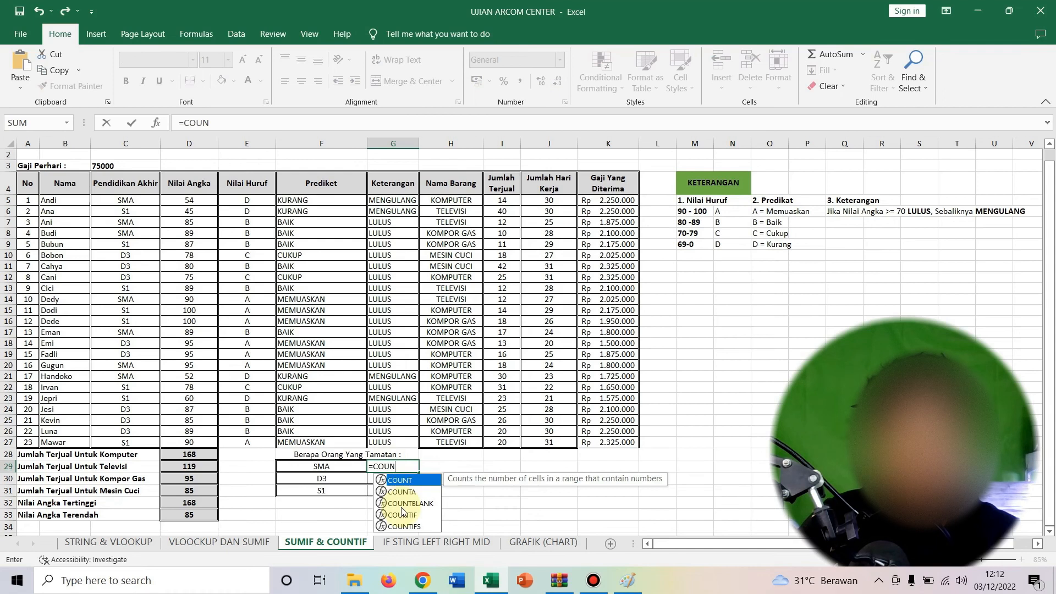
pyautogui.doubleClick(402, 514)
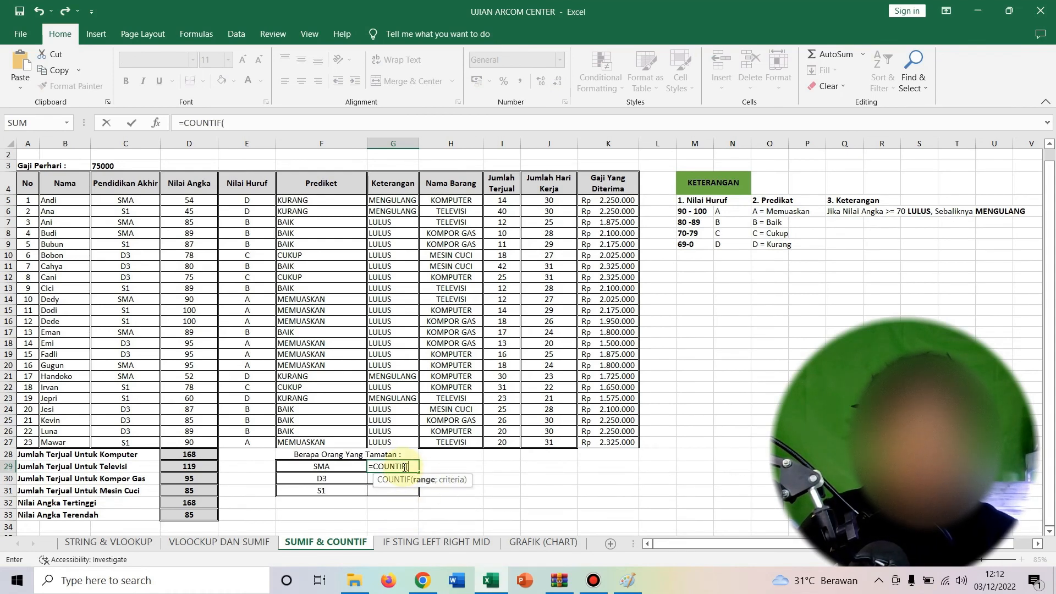
pyautogui.moveTo(117, 202); pyautogui.dragTo(113, 443)
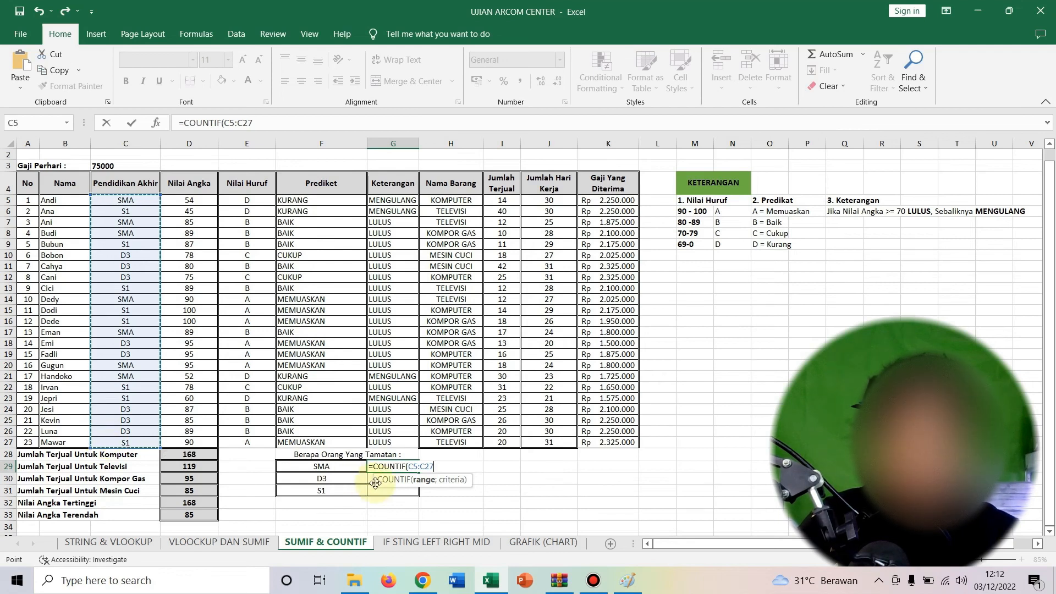
pyautogui.write(';"')
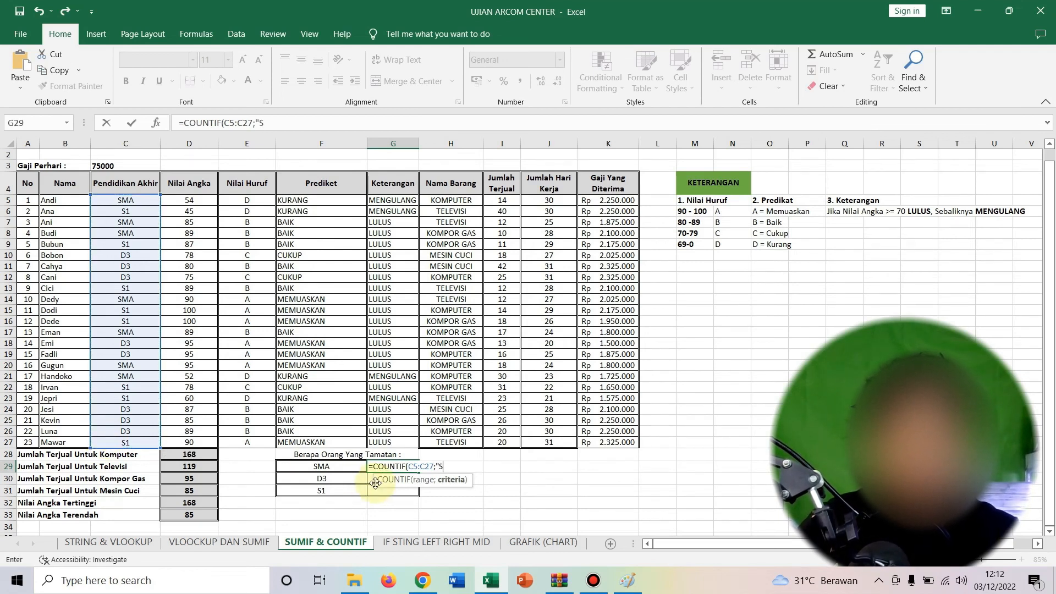
pyautogui.write('SMA")')
pyautogui.press('Return')
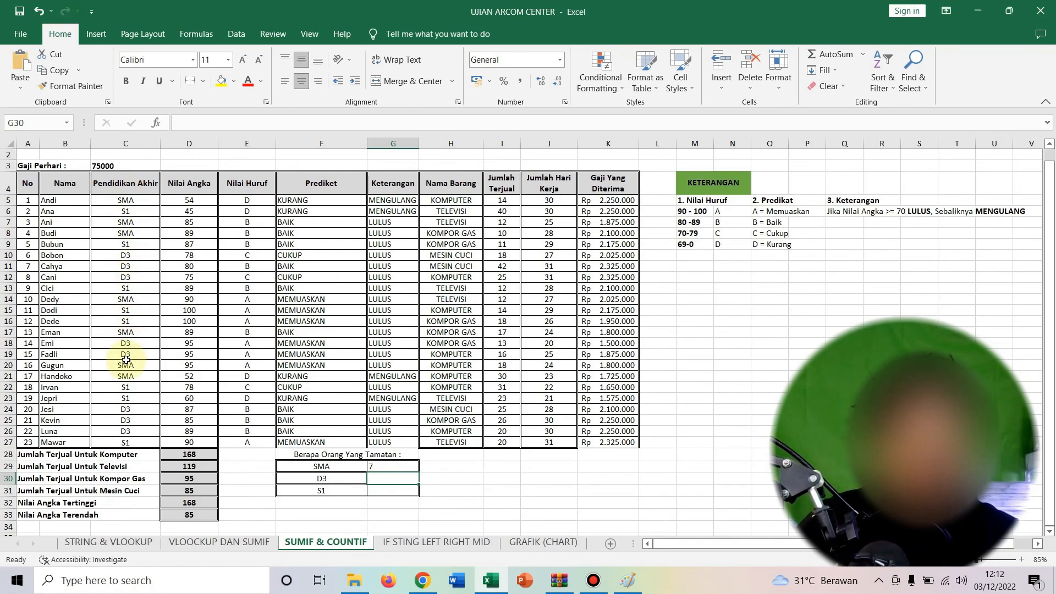
# Step: Count the D3 graduates in G30 with COUNTIF over C5:C27, using the D3 label in F30 as the criterion
pyautogui.rightClick(385, 476)
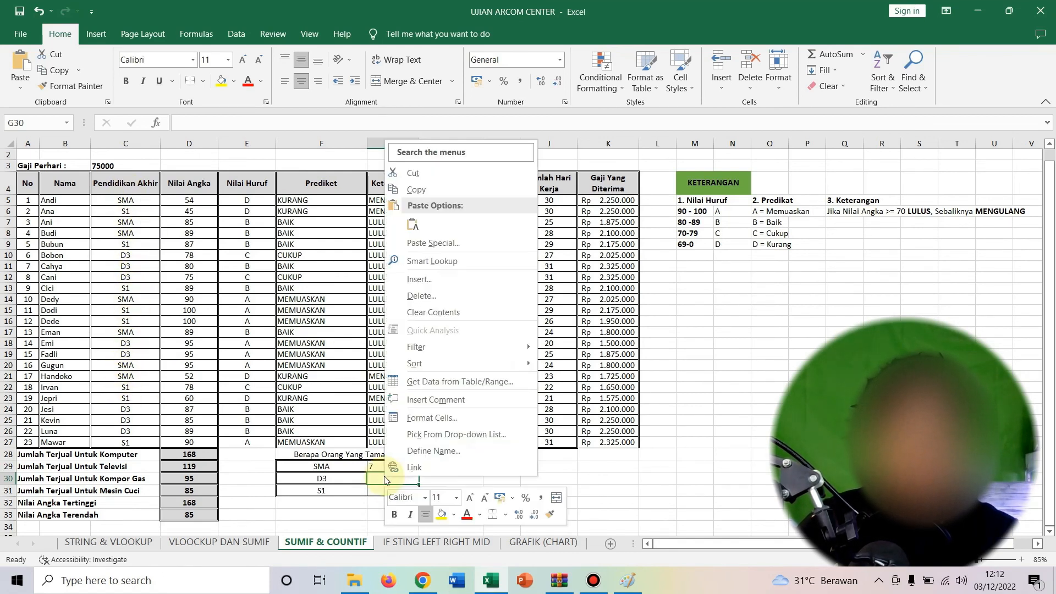
pyautogui.press('Escape')
pyautogui.write('=')
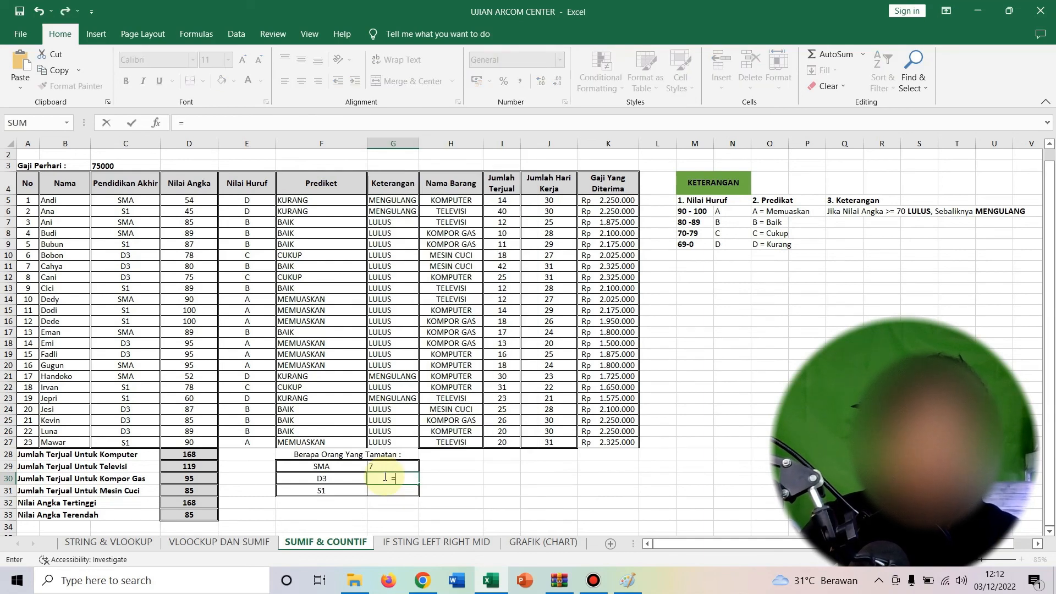
pyautogui.write('COUN')
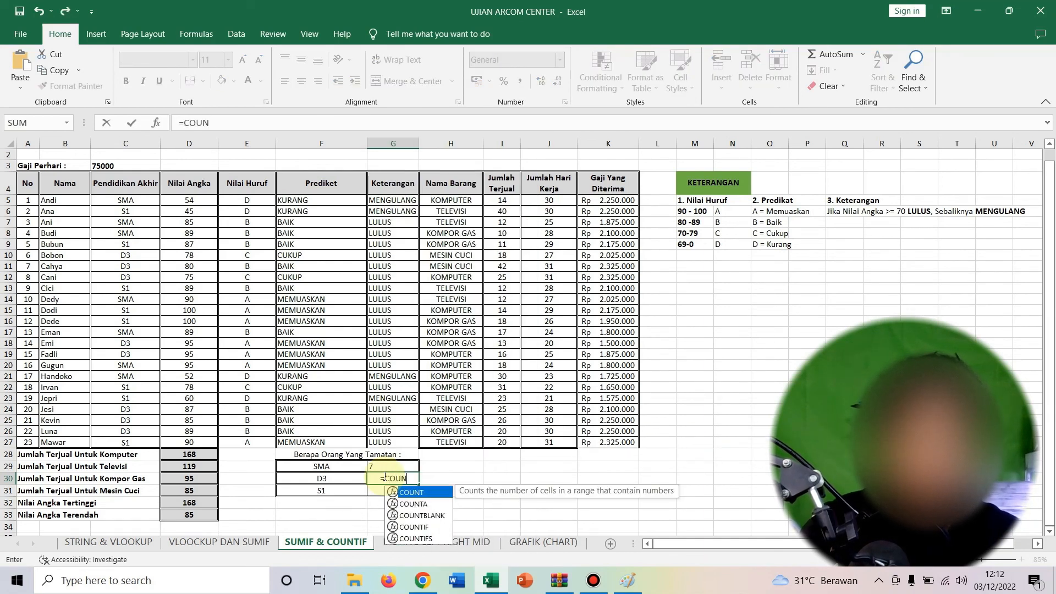
pyautogui.doubleClick(414, 527)
pyautogui.moveTo(110, 199); pyautogui.dragTo(117, 440)
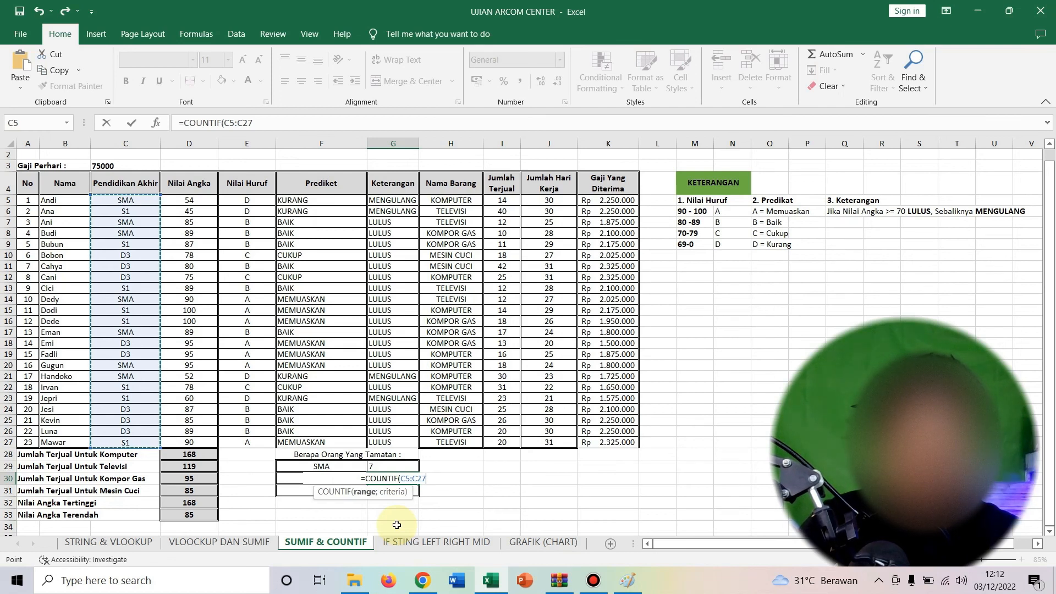
pyautogui.write(';')
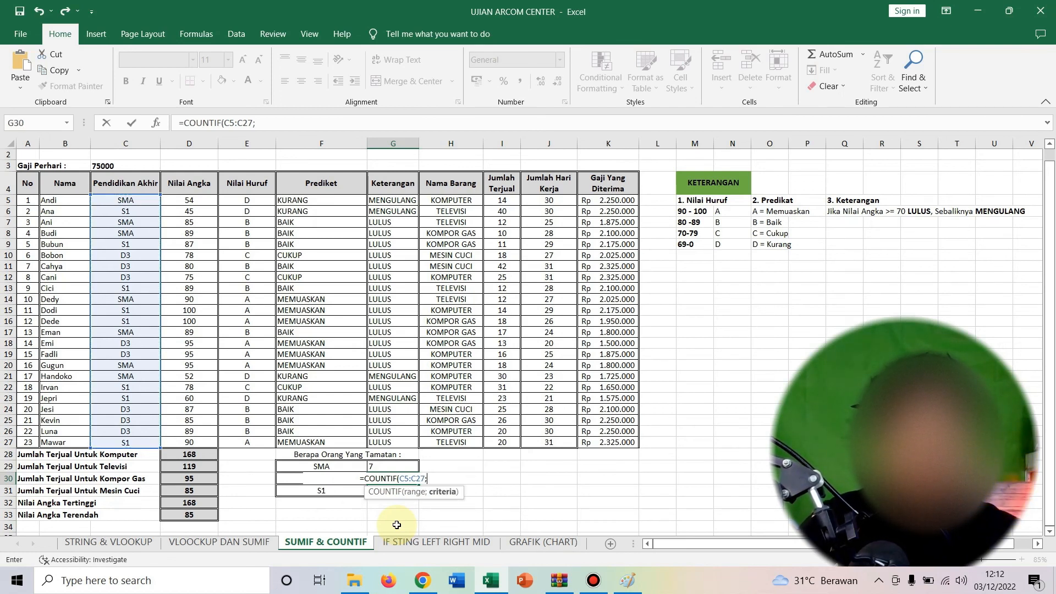
pyautogui.click(287, 478)
pyautogui.press('Return')
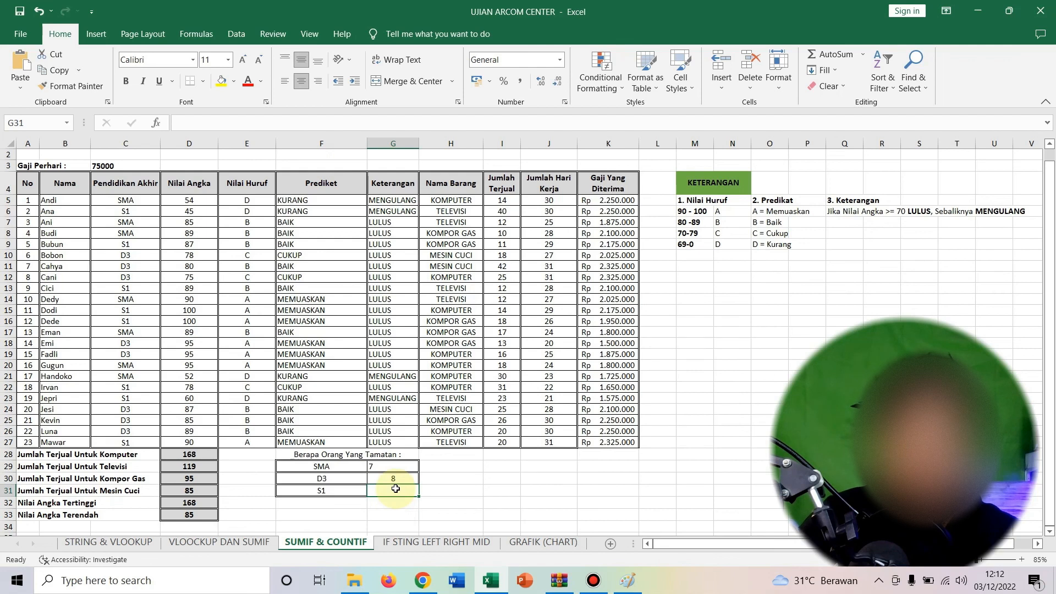
# Step: Count the S1 graduates in G31 with COUNTIF over C5:C27, using the S1 label in F31 as the criterion
pyautogui.write('=')
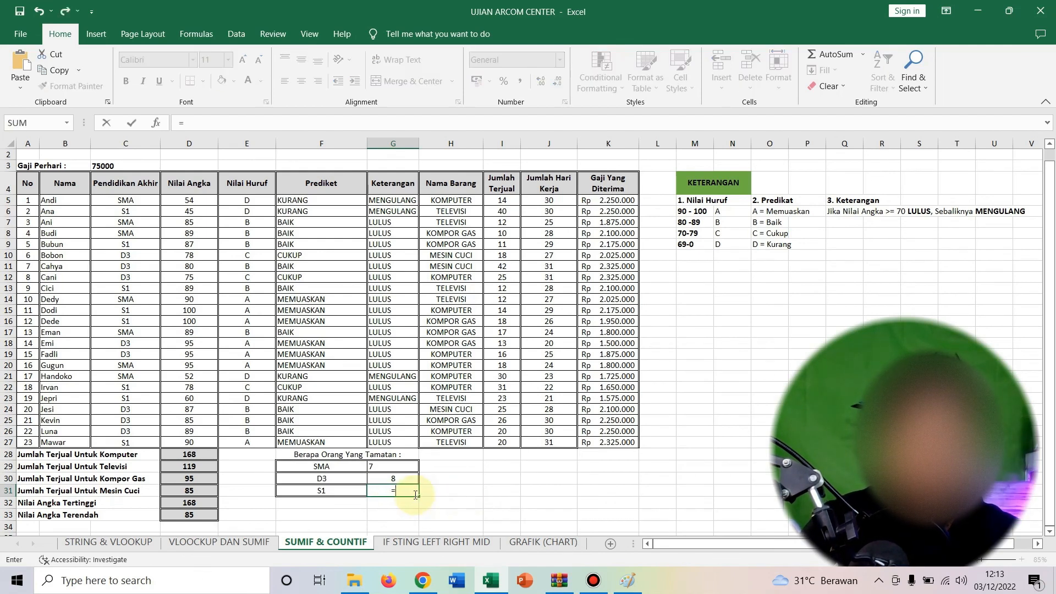
pyautogui.write('COUN')
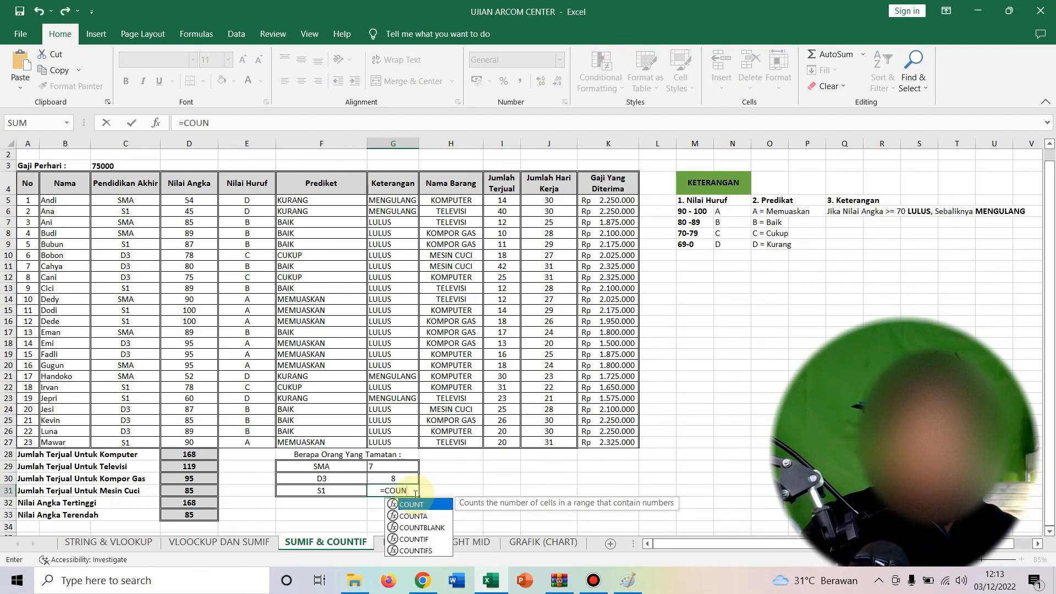
pyautogui.write('TIF(')
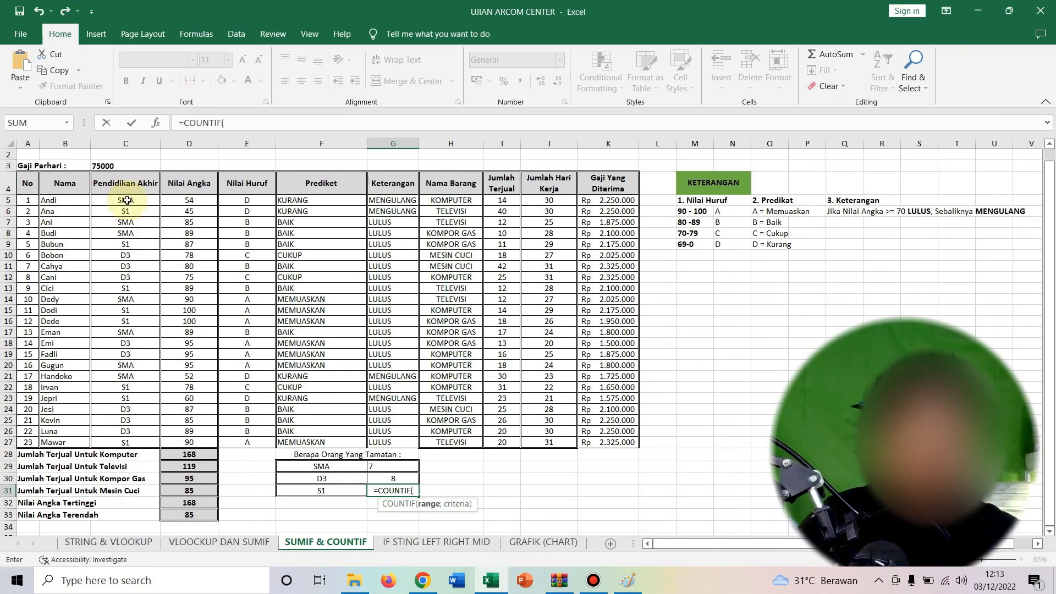
pyautogui.moveTo(127, 199); pyautogui.dragTo(119, 443)
pyautogui.write(';')
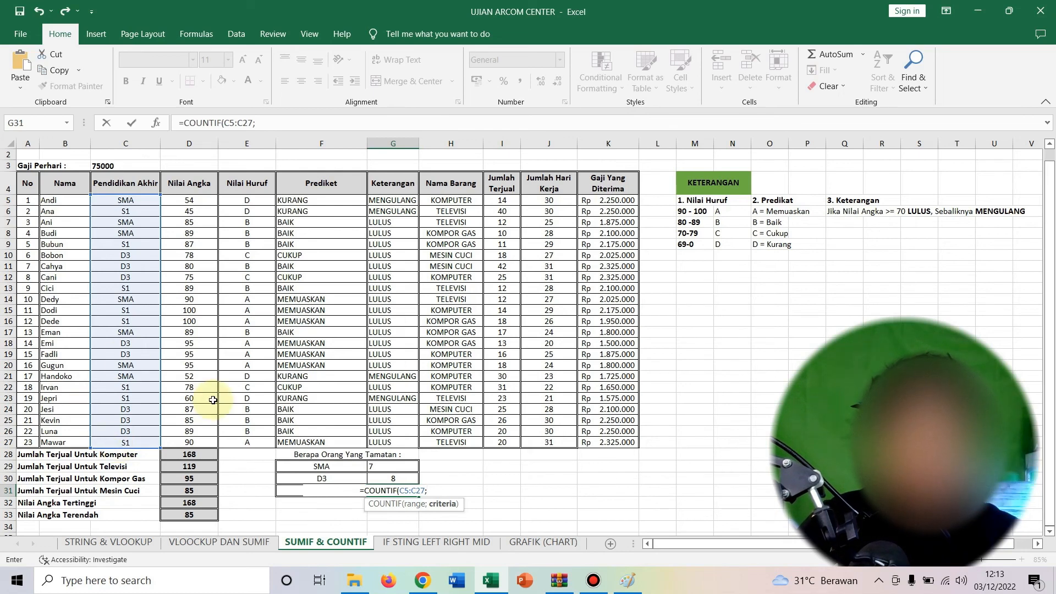
pyautogui.click(285, 491)
pyautogui.press('Return')
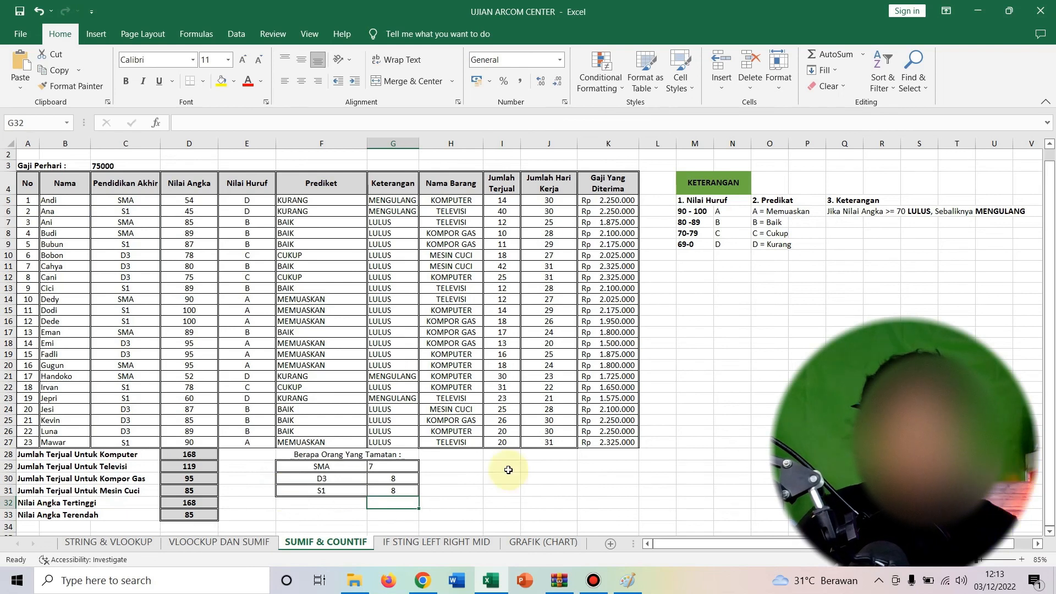
# Step: Center the three graduate counts in G29:G31 horizontally
pyautogui.click(392, 468)
pyautogui.moveTo(392, 468); pyautogui.dragTo(392, 491)
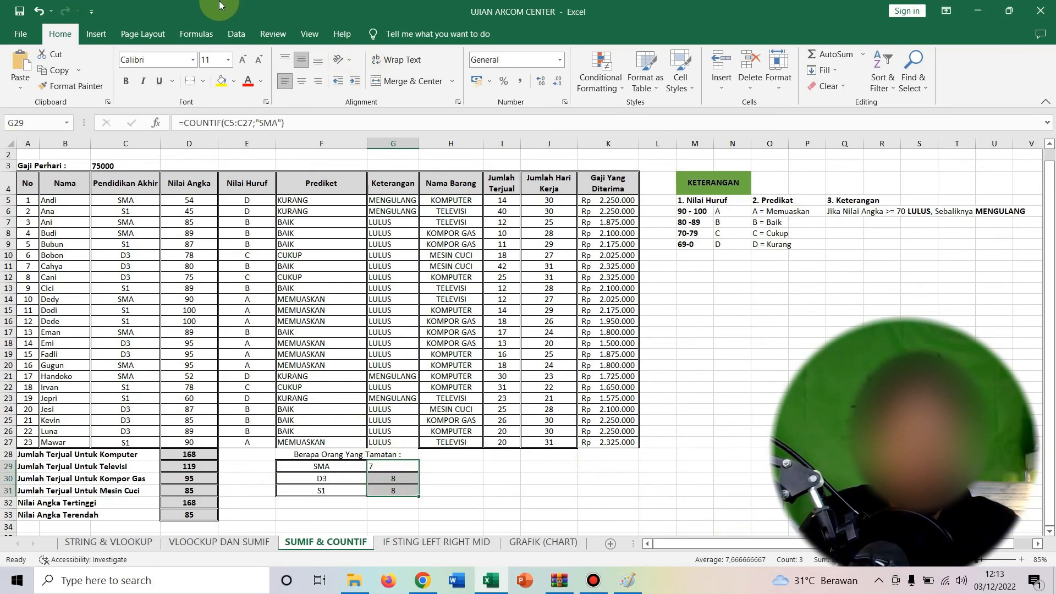
pyautogui.click(305, 80)
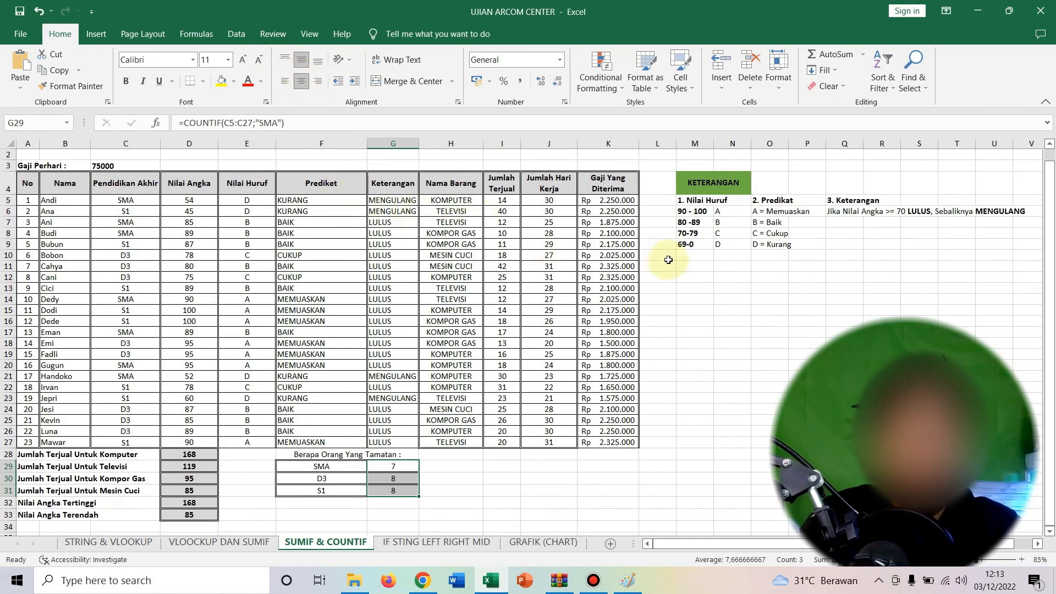
pyautogui.moveTo(1051, 226); pyautogui.dragTo(1050, 293)
pyautogui.moveTo(1049, 201); pyautogui.dragTo(1049, 165)
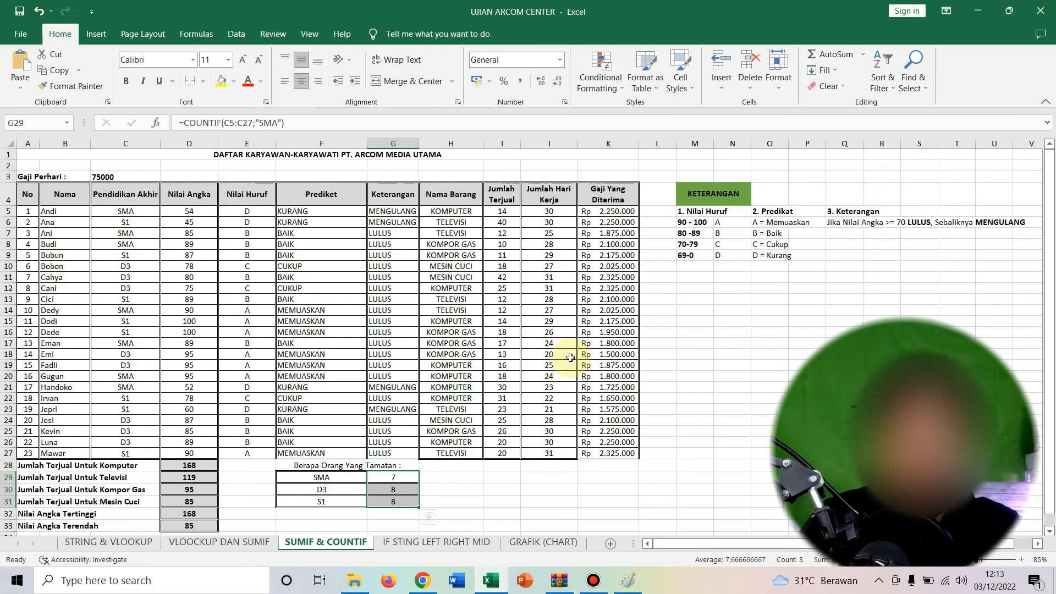
pyautogui.moveTo(1053, 207)
pyautogui.mouseDown()
pyautogui.moveTo(1053, 231)
pyautogui.moveTo(1054, 208)
pyautogui.mouseUp()
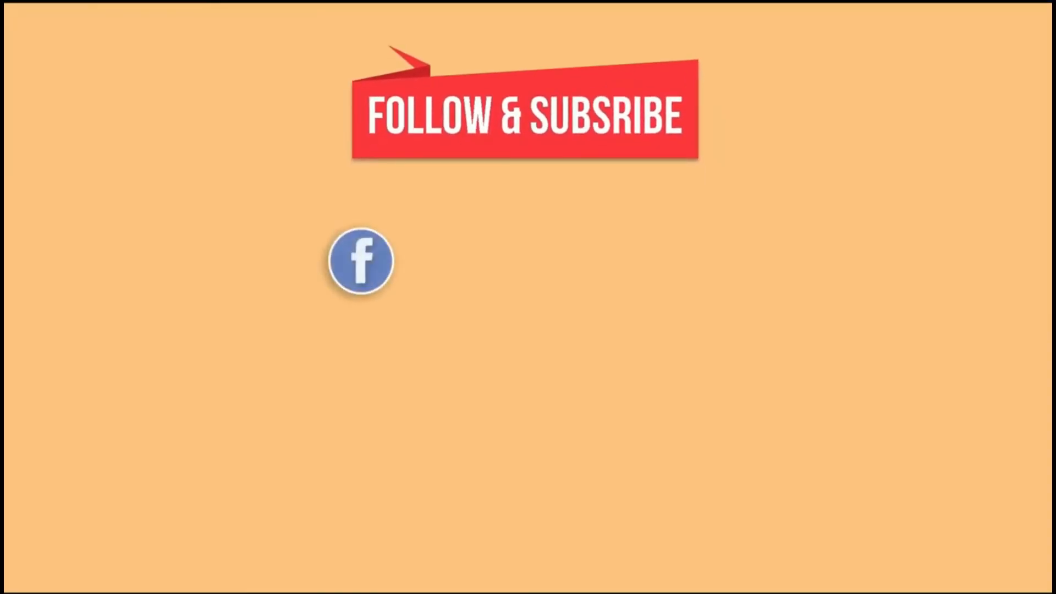